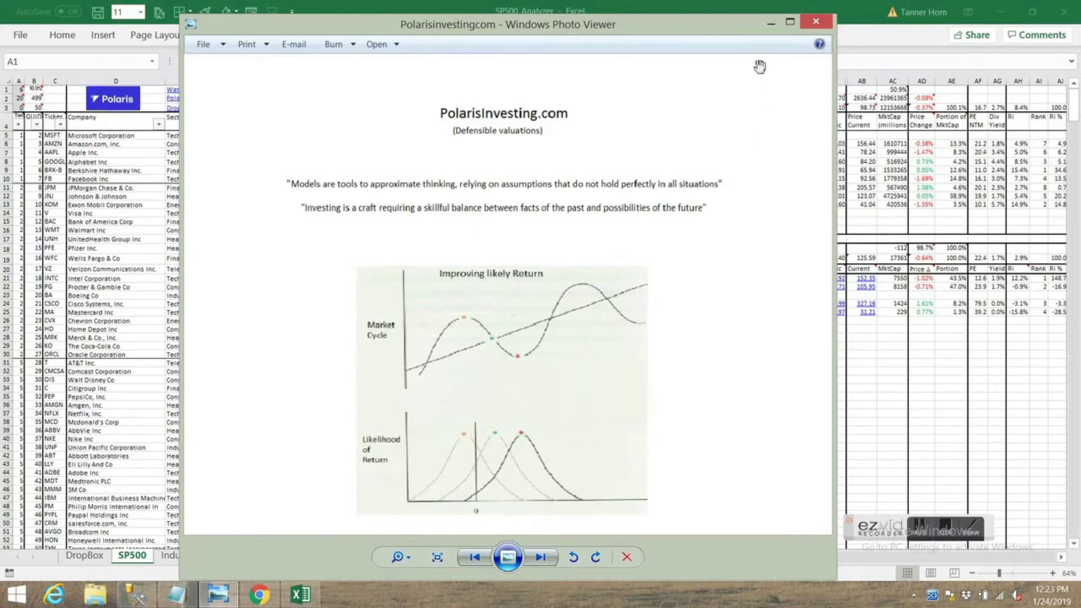
- Minimize the open picture, switch to Chrome and open Watch and Learn from the Polaris website
{"action": "left_click", "coordinate": [774, 25]}
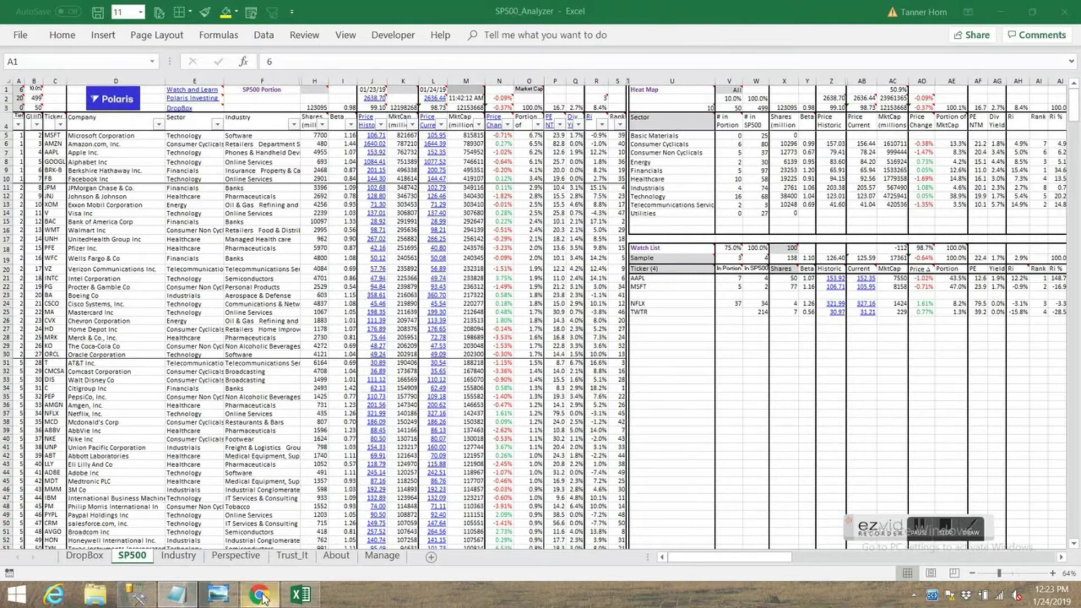
{"action": "mouse_move", "coordinate": [261, 596]}
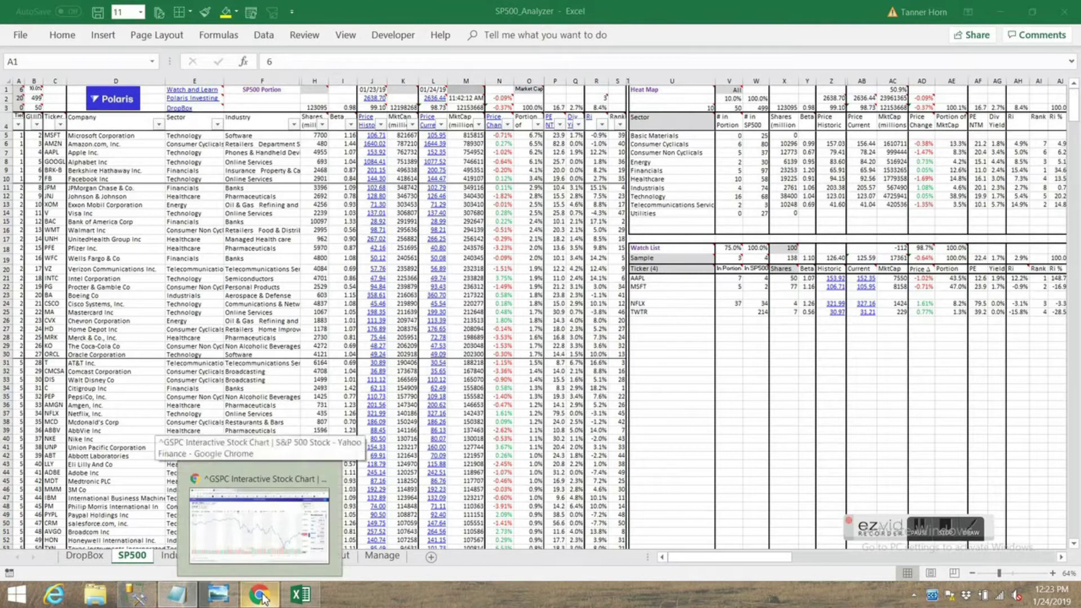
{"action": "left_click", "coordinate": [259, 524]}
{"action": "left_click", "coordinate": [248, 15]}
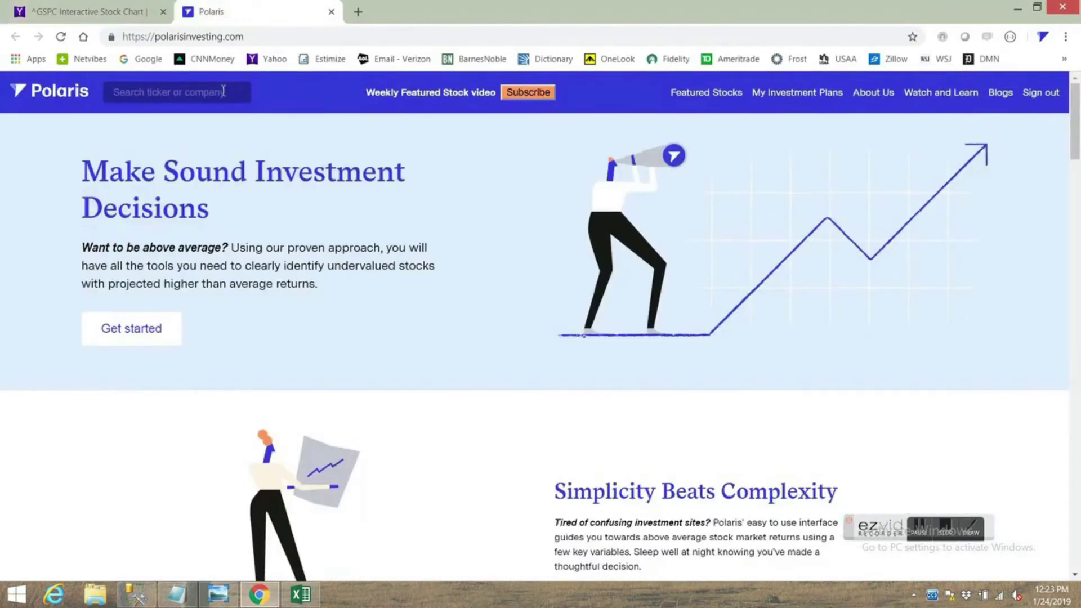
{"action": "left_click", "coordinate": [940, 93]}
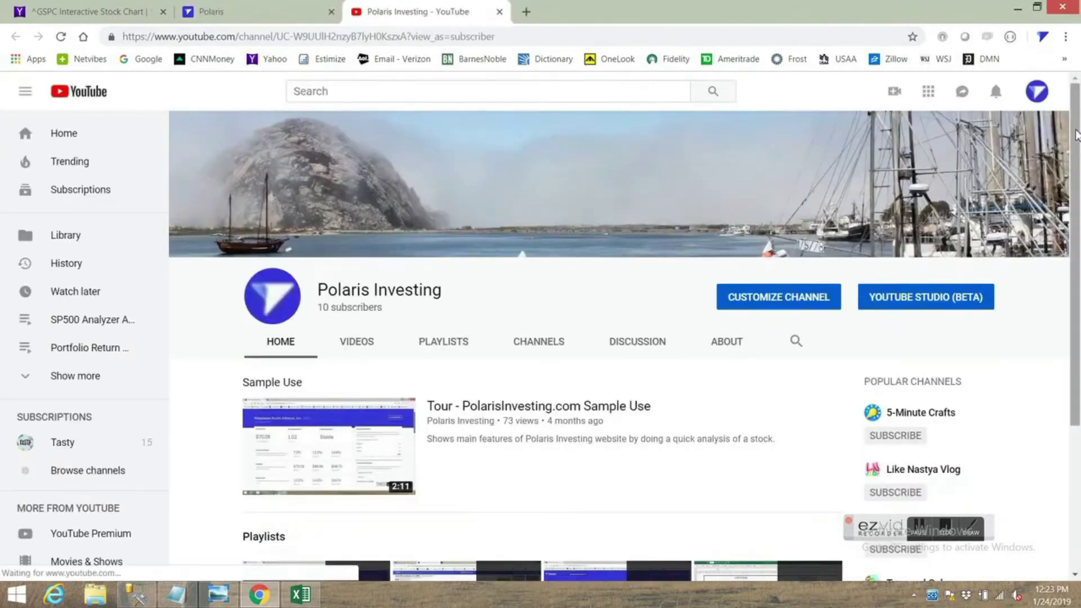
- Open the full SP500 Analyzer App playlist on the Polaris Investing YouTube channel
{"action": "left_click_drag", "start_coordinate": [1077, 135], "coordinate": [1059, 282]}
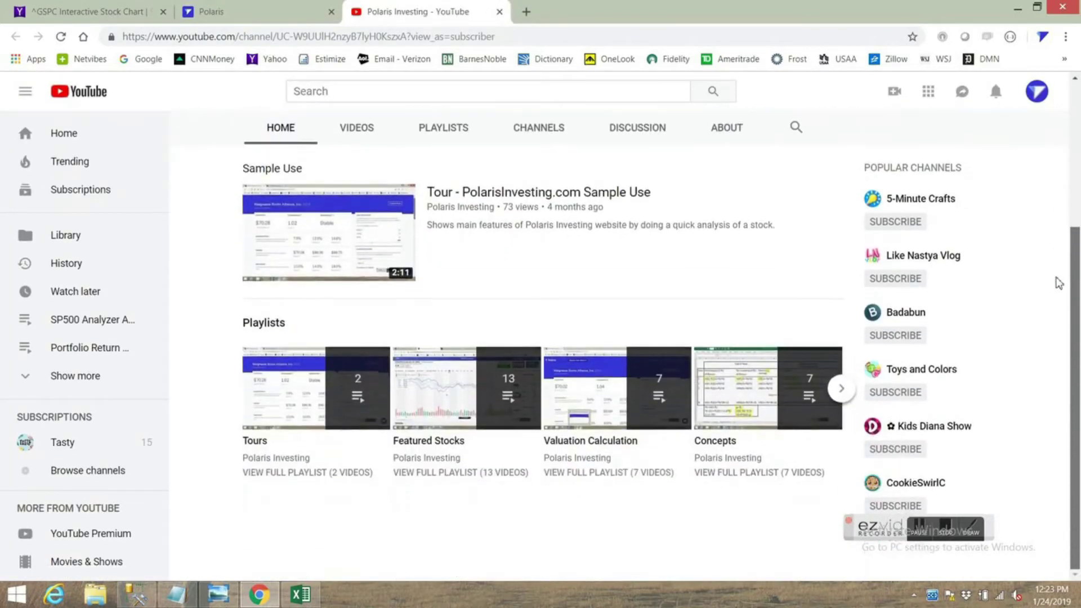
{"action": "left_click", "coordinate": [843, 389]}
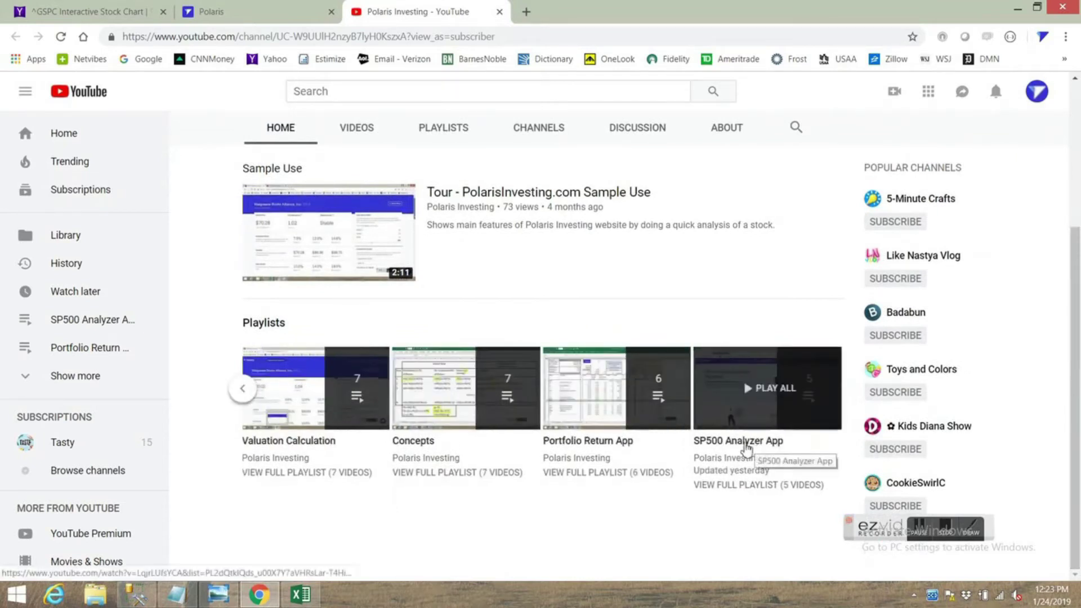
{"action": "left_click", "coordinate": [749, 487]}
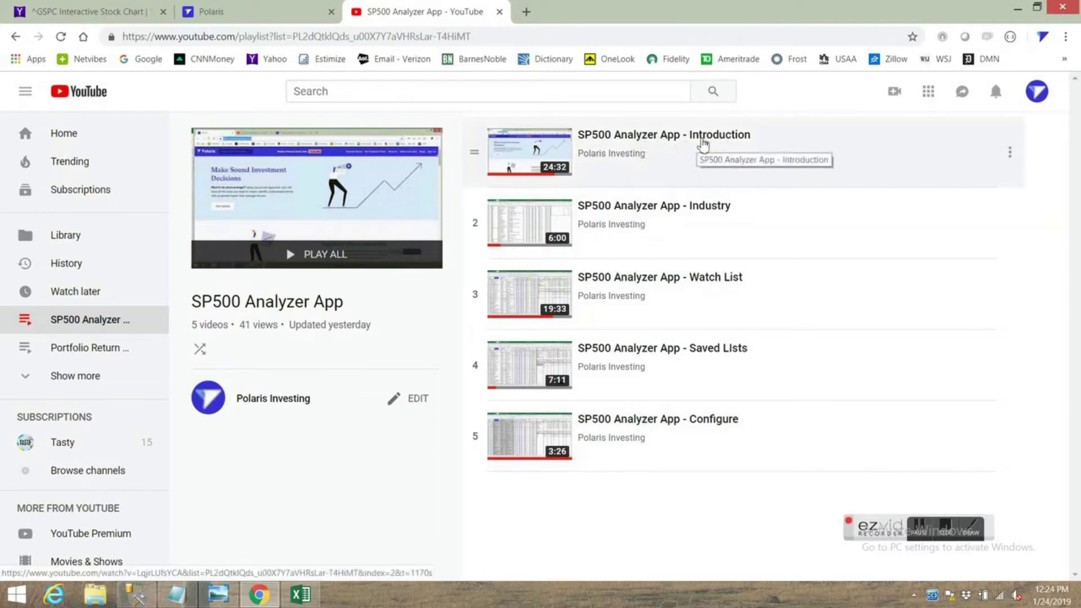
{"action": "left_click", "coordinate": [924, 534]}
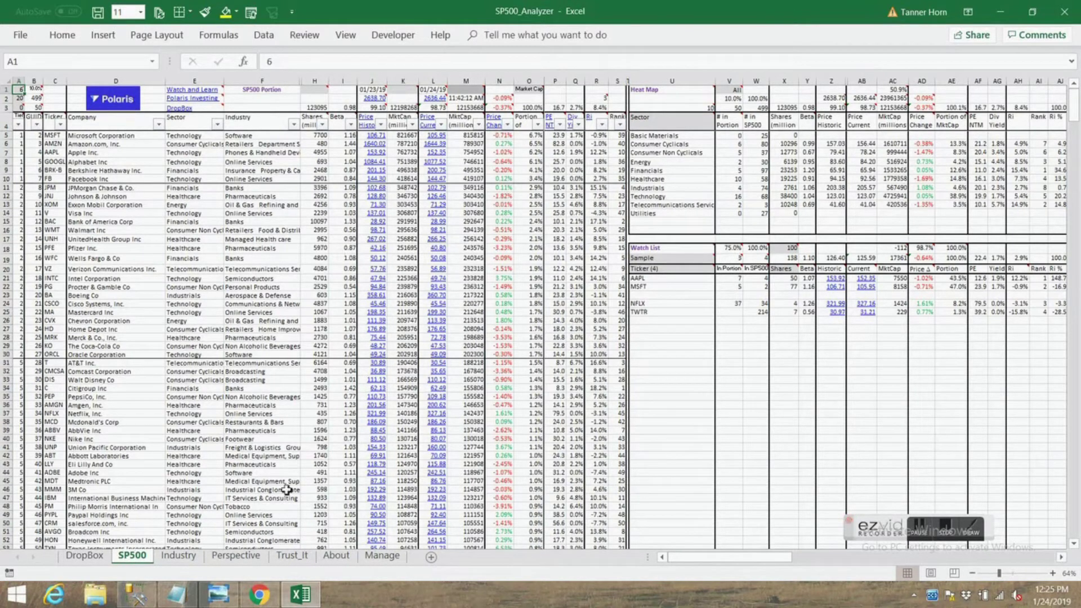
- Review the Trust_It worksheet's security notes and the DropBox worksheet's download instructions in the SP500_Analyzer workbook
{"action": "left_click", "coordinate": [292, 557]}
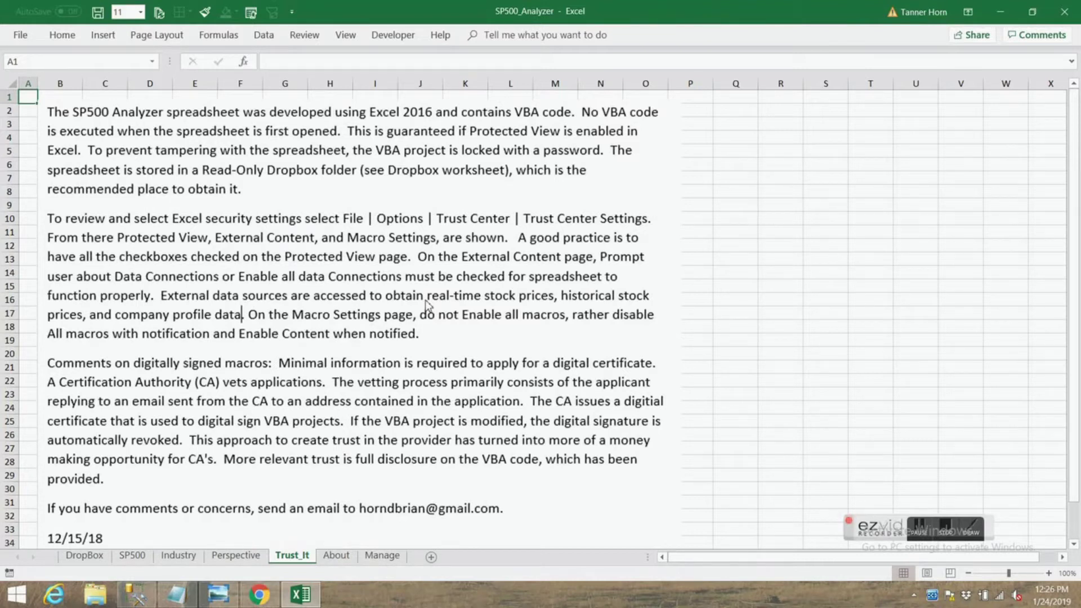
{"action": "left_click", "coordinate": [132, 555]}
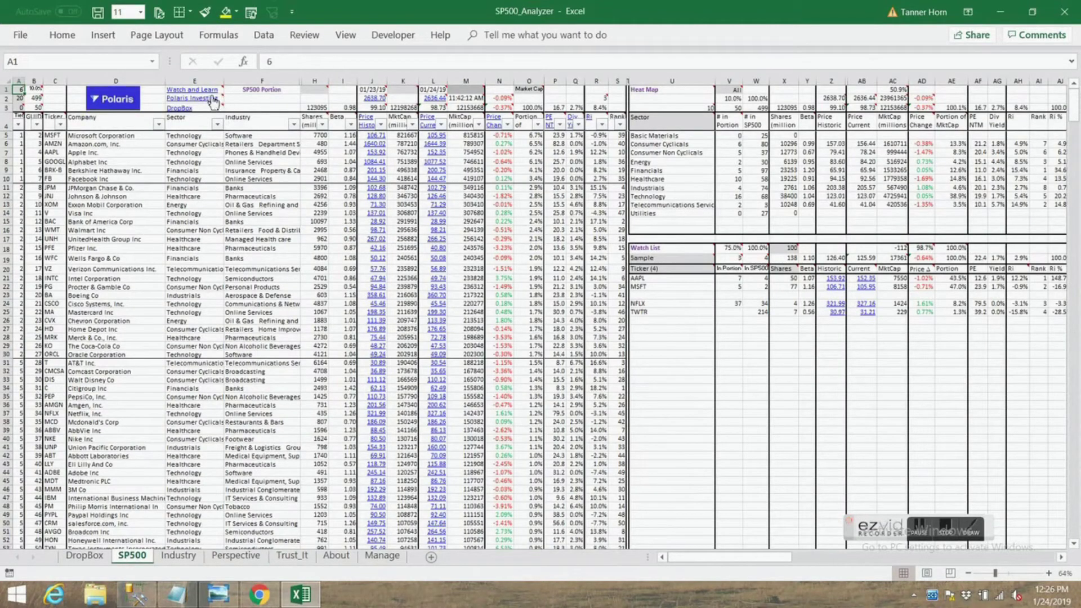
{"action": "mouse_move", "coordinate": [202, 96]}
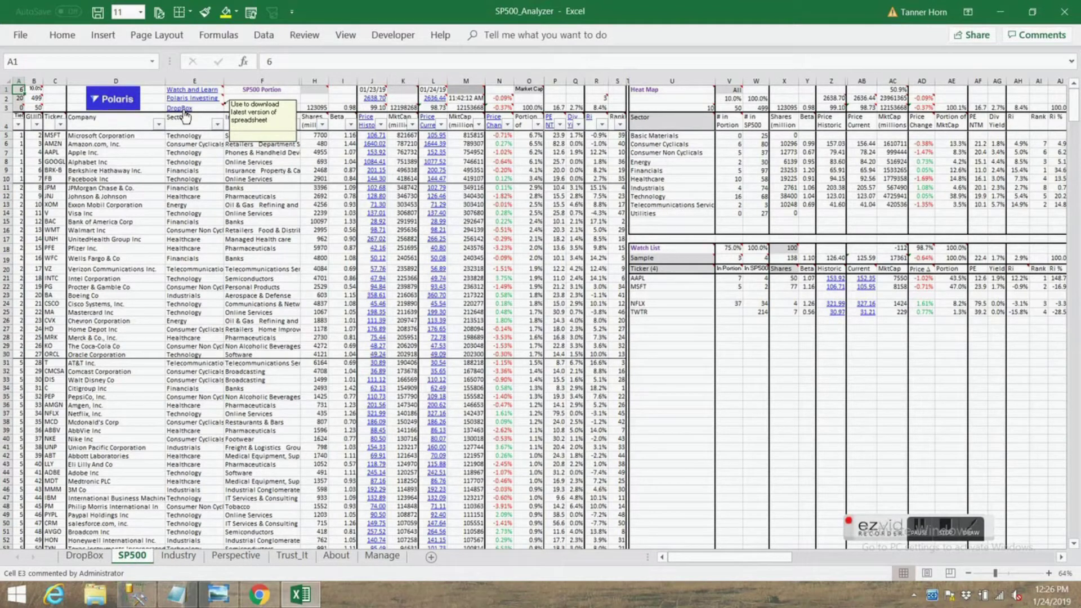
{"action": "left_click", "coordinate": [84, 556]}
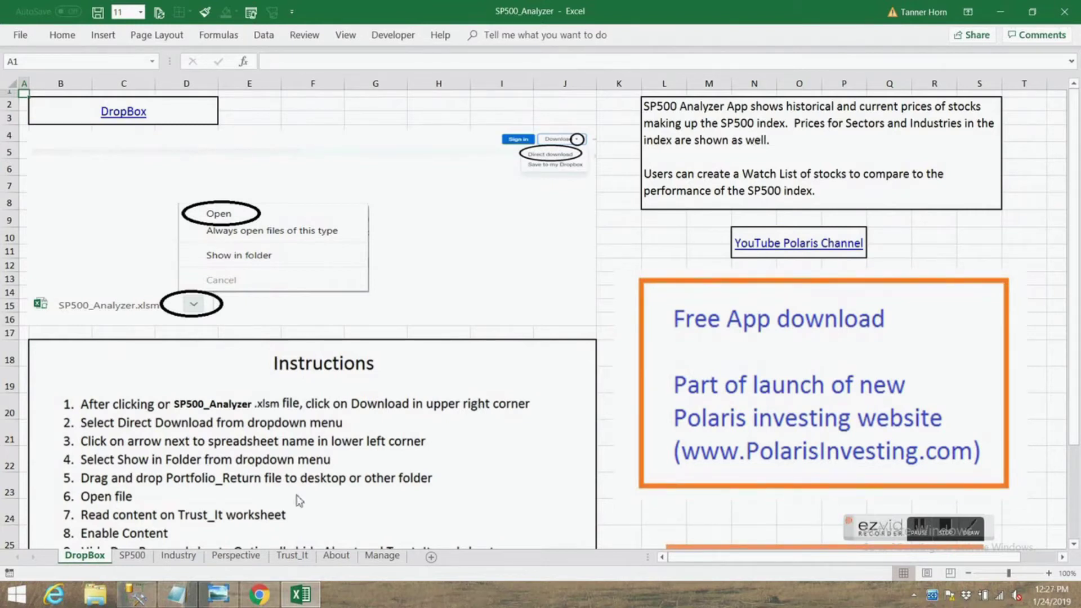
- Return to the SP500 worksheet and select the Watch List block, from its title across its columns and empty rows
{"action": "left_click", "coordinate": [133, 556]}
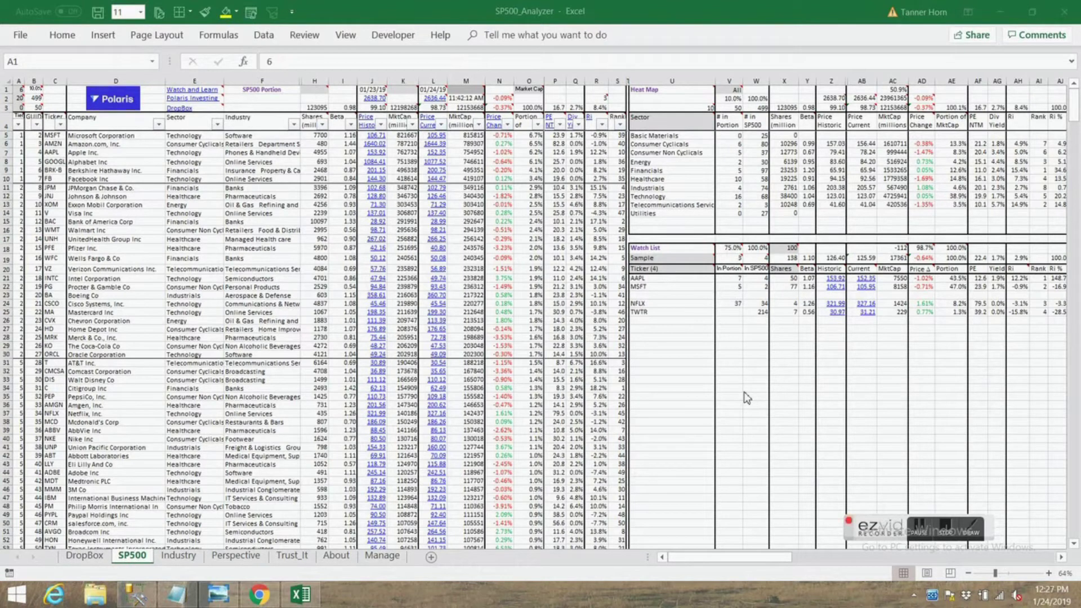
{"action": "left_click", "coordinate": [664, 249]}
{"action": "left_click_drag", "start_coordinate": [685, 257], "coordinate": [1051, 523]}
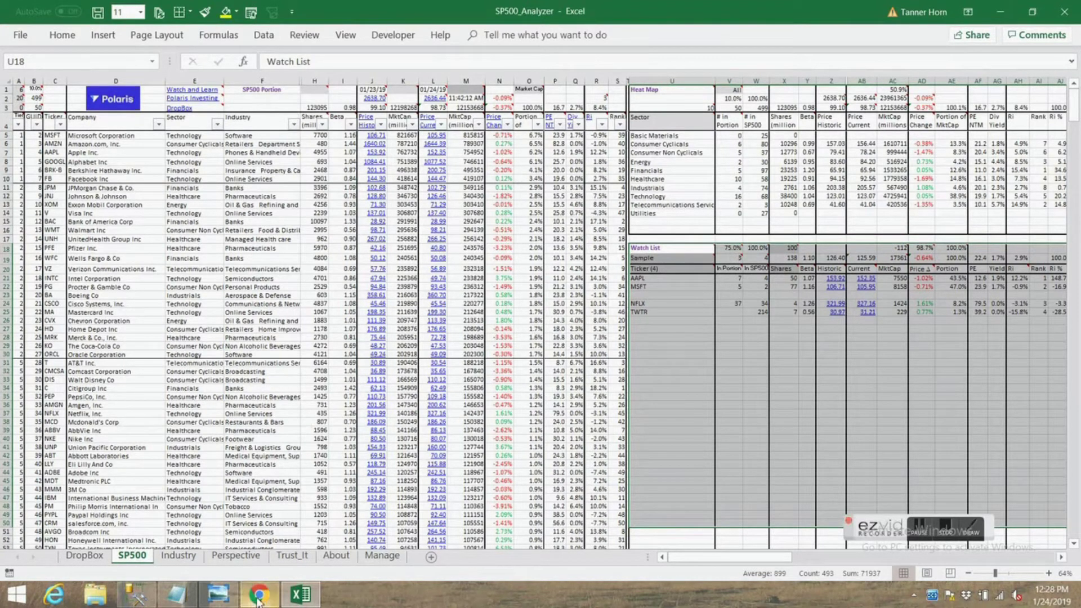
- Switch to the S&P 500 chart on Yahoo Finance in Chrome and add Microsoft Corporation (MSFT) as a comparison
{"action": "mouse_move", "coordinate": [258, 600]}
{"action": "left_click", "coordinate": [259, 524]}
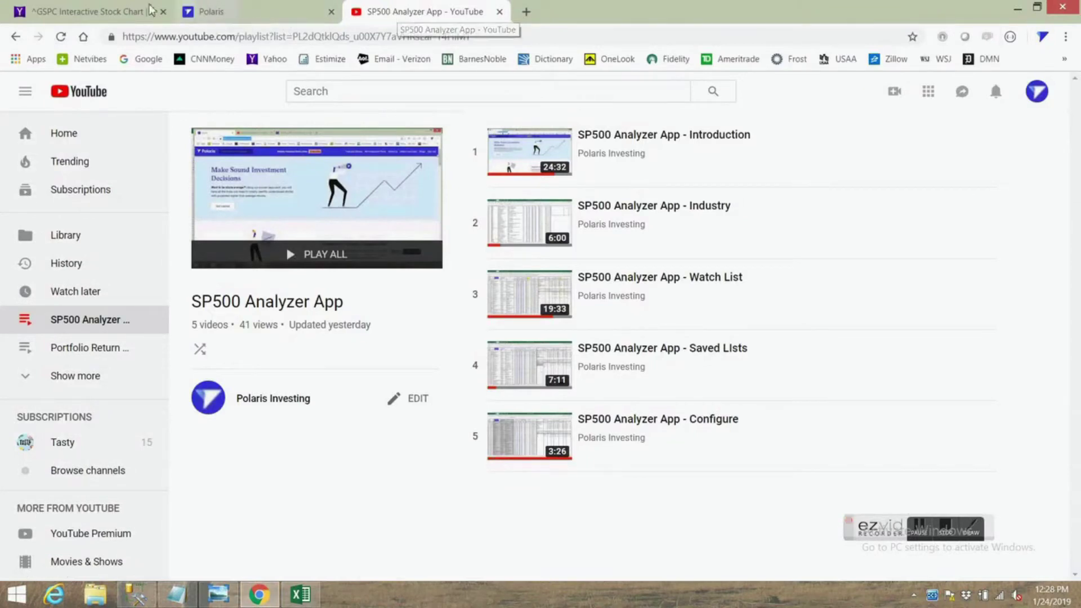
{"action": "left_click", "coordinate": [87, 13]}
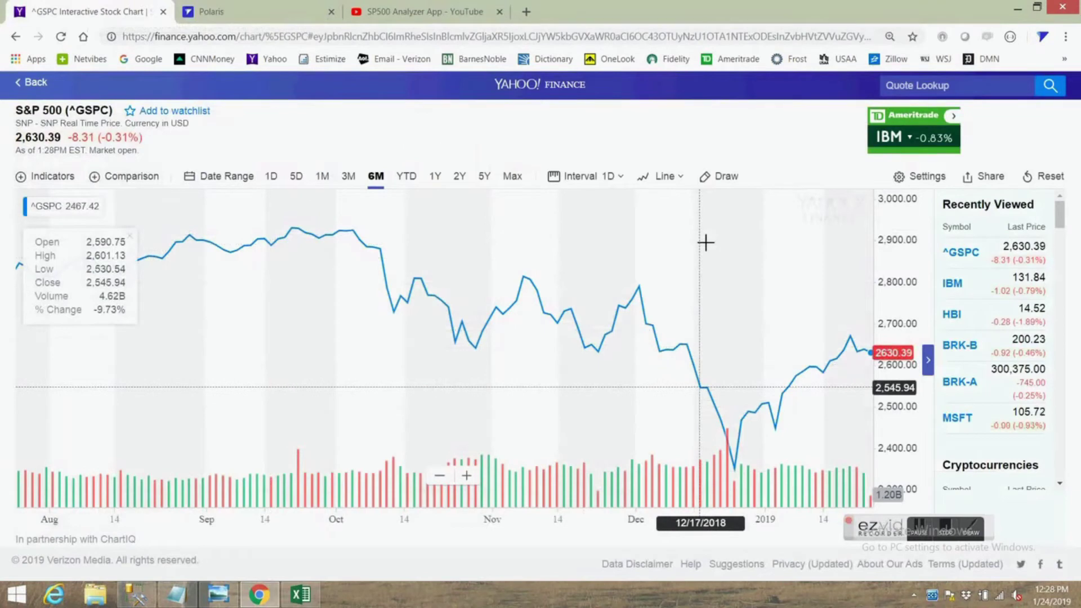
{"action": "left_click", "coordinate": [101, 177]}
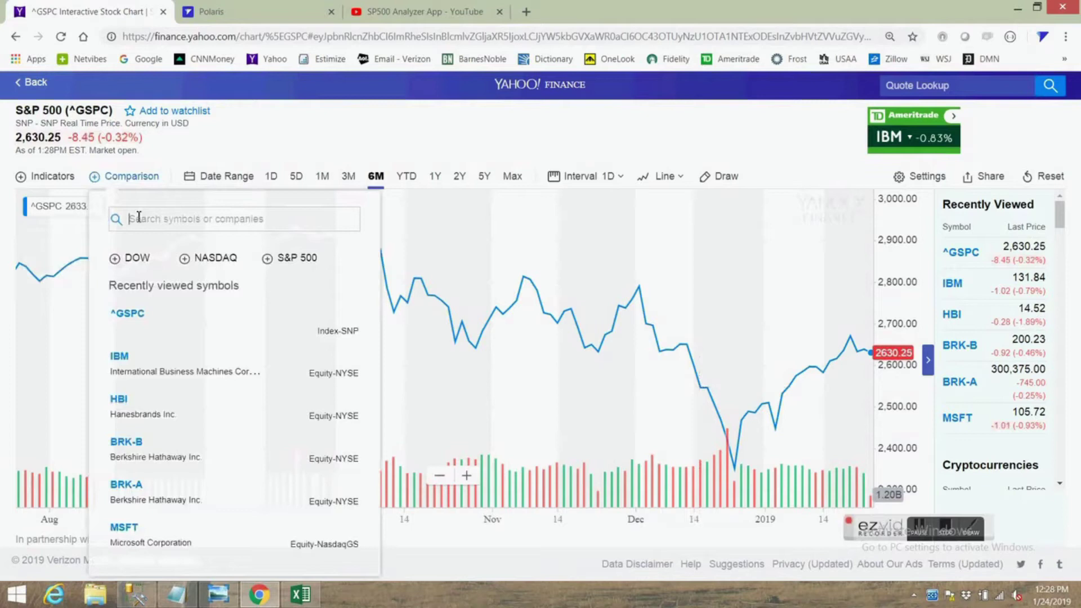
{"action": "type", "text": "Micor"}
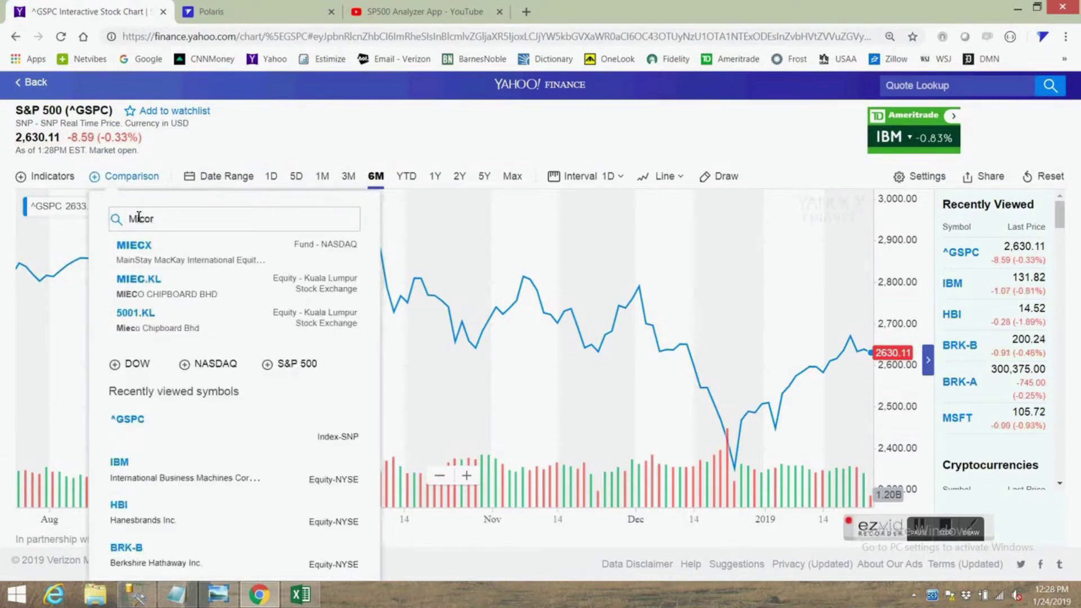
{"action": "key", "text": "BackSpace"}
{"action": "key", "text": "BackSpace"}
{"action": "type", "text": "rosoft"}
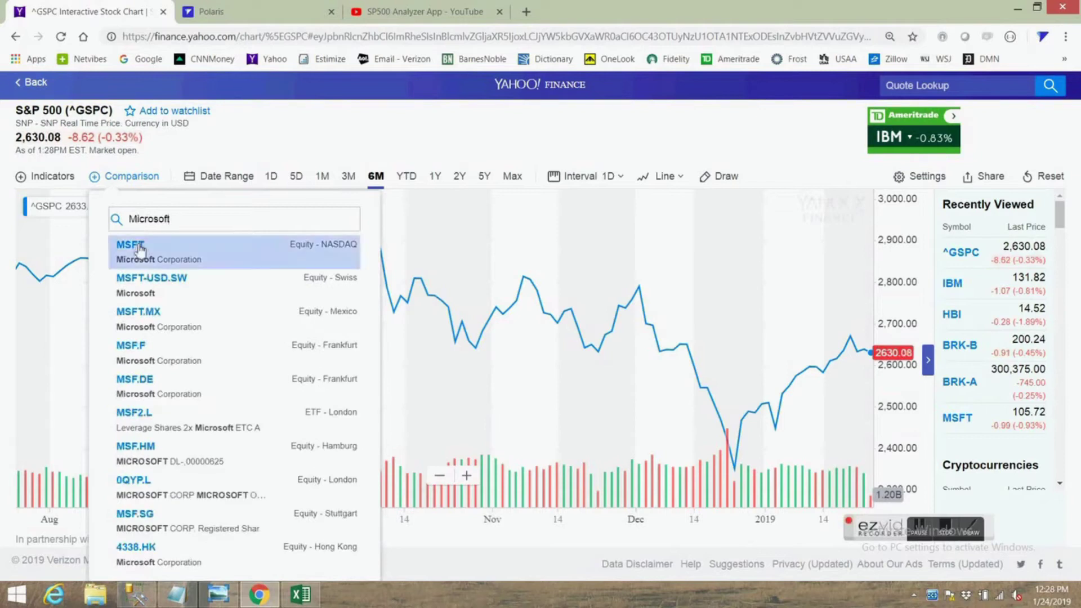
{"action": "left_click", "coordinate": [141, 249]}
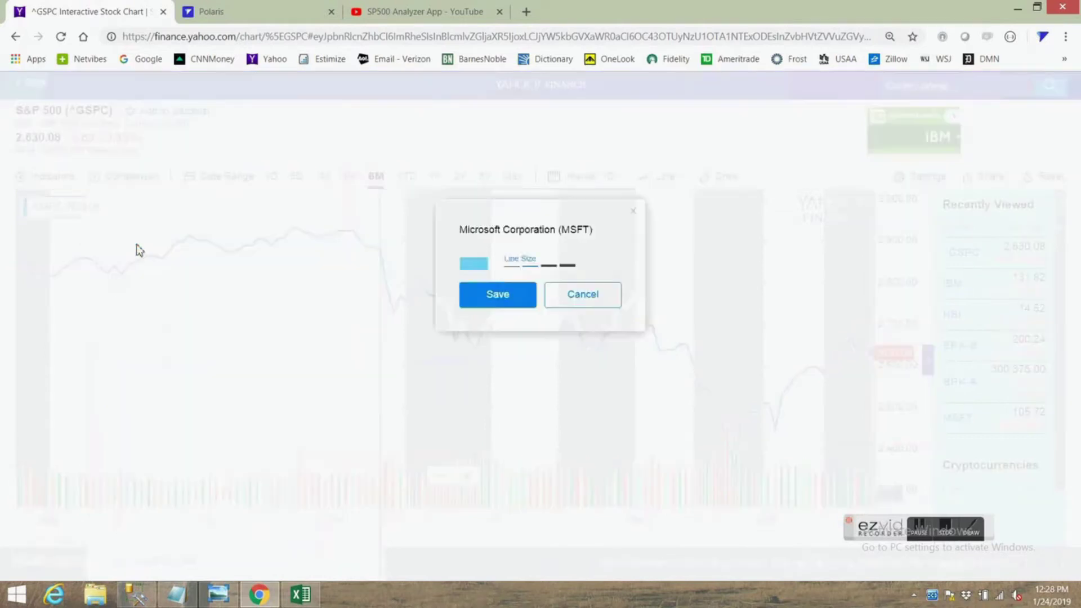
{"action": "left_click", "coordinate": [510, 300]}
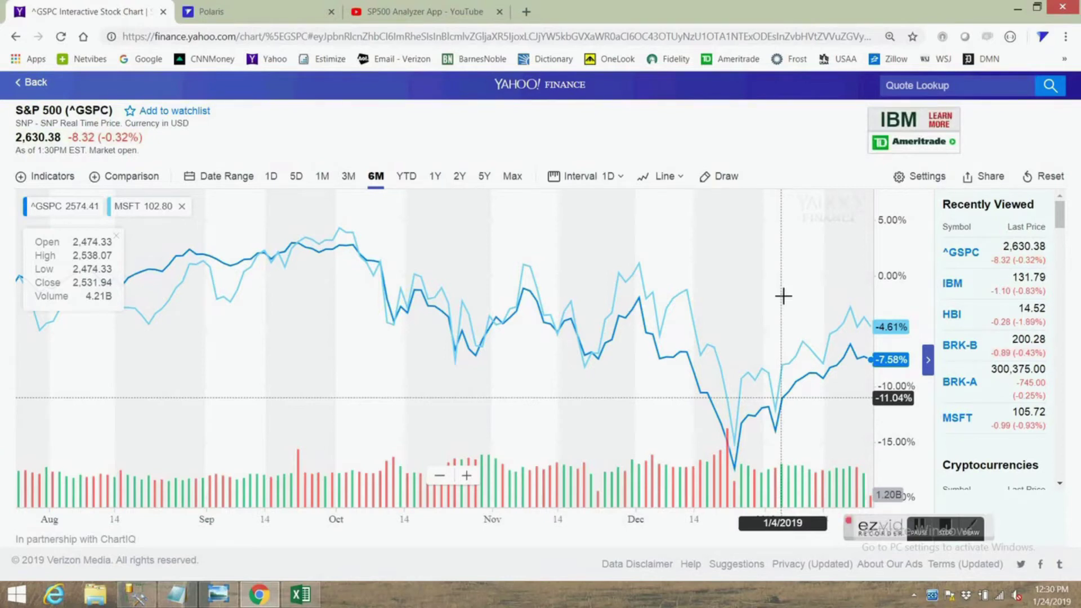
- Switch back to Excel to view the Watch List on the SP500 worksheet
{"action": "left_click", "coordinate": [302, 596]}
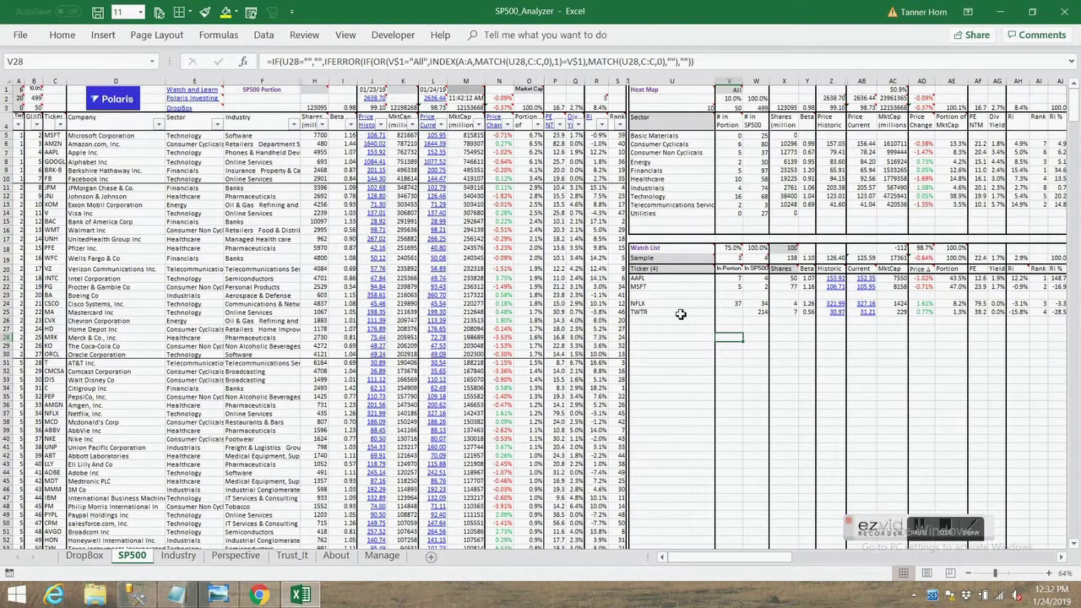
{"action": "left_click", "coordinate": [919, 527]}
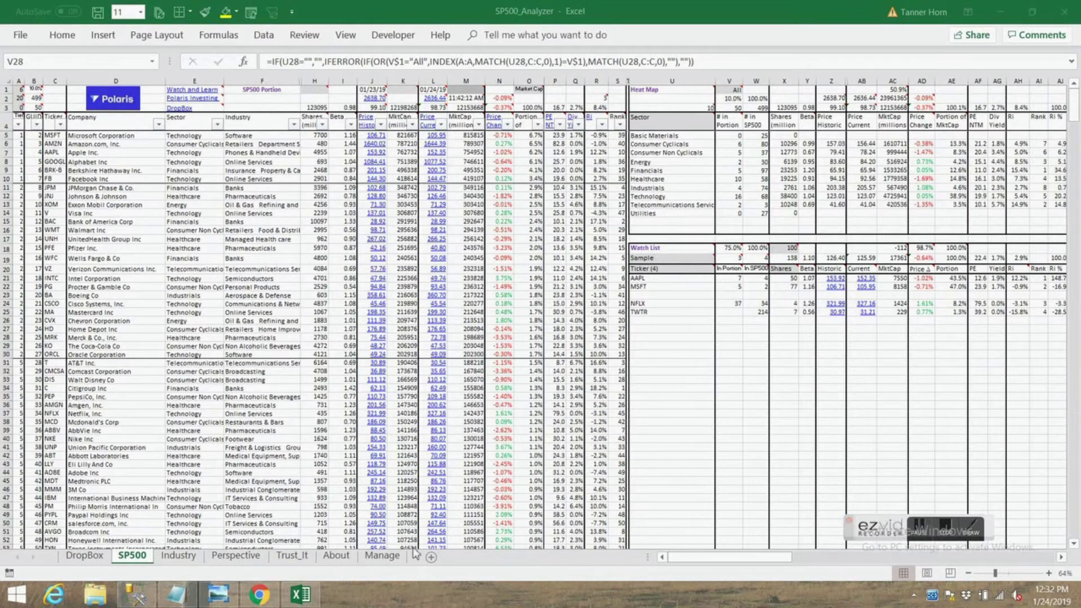
- Switch to the Polaris website in Chrome and open the download location of the free apps
{"action": "left_click", "coordinate": [260, 595]}
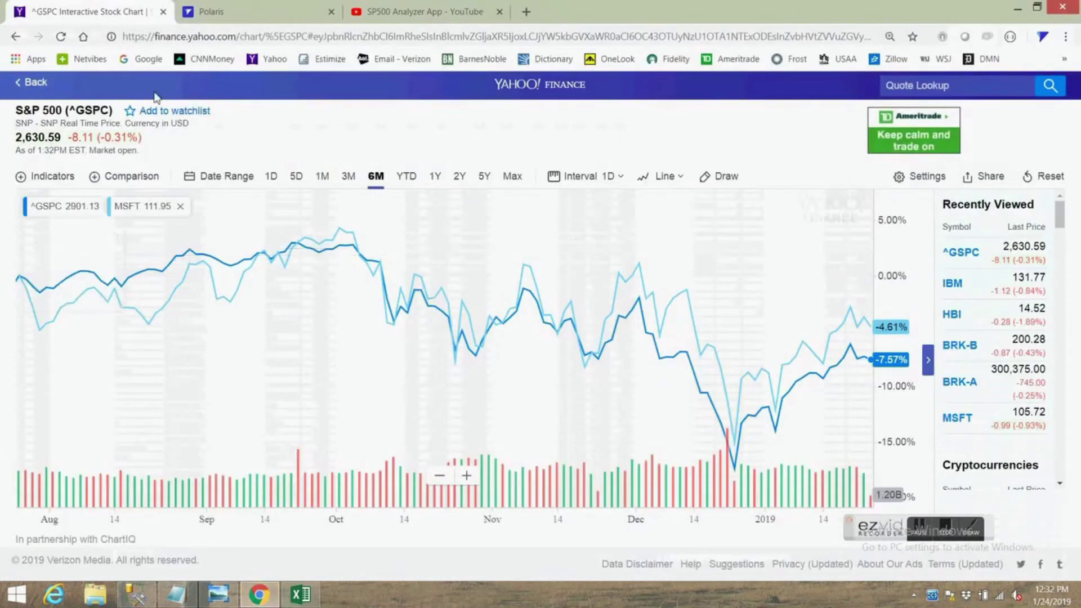
{"action": "left_click", "coordinate": [229, 20]}
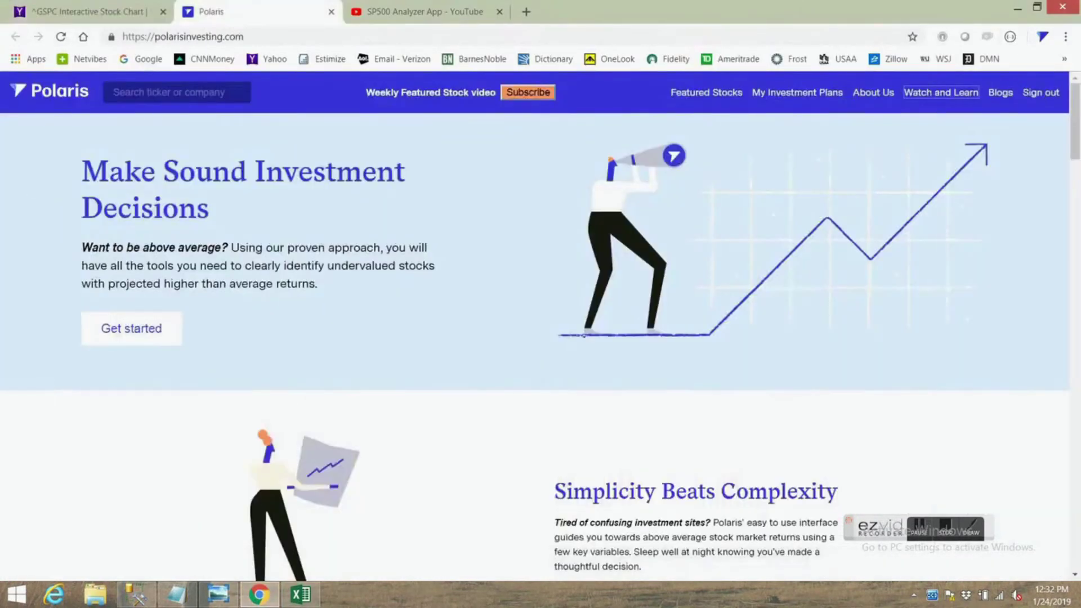
{"action": "scroll", "coordinate": [1070, 133], "scroll_direction": "down", "scroll_amount": 2}
{"action": "left_click_drag", "start_coordinate": [1070, 133], "coordinate": [1029, 404]}
{"action": "scroll", "coordinate": [1029, 405], "scroll_direction": "down", "scroll_amount": 2}
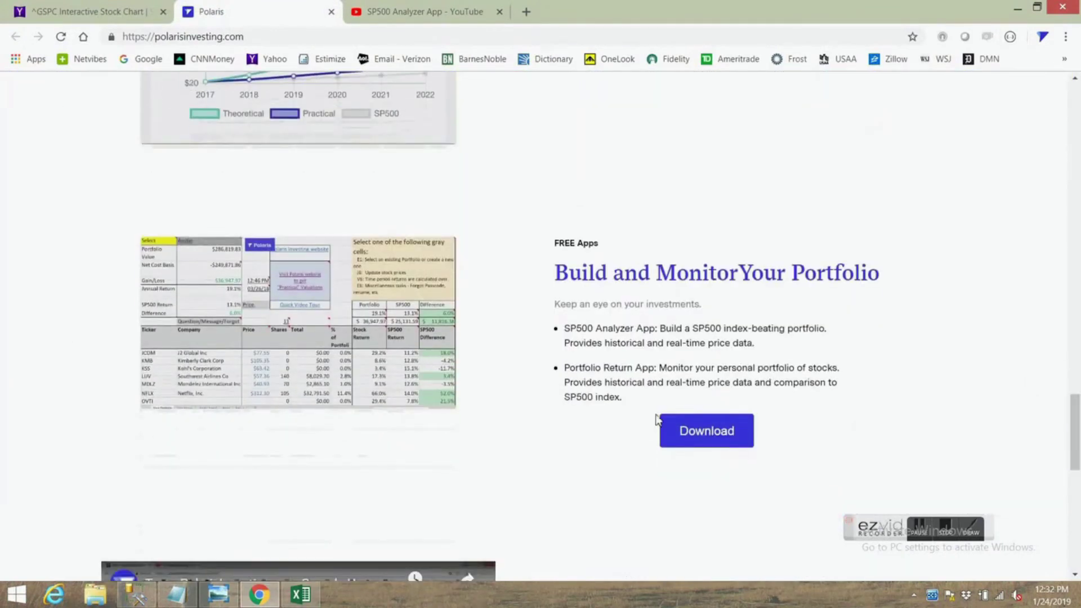
{"action": "left_click", "coordinate": [709, 438]}
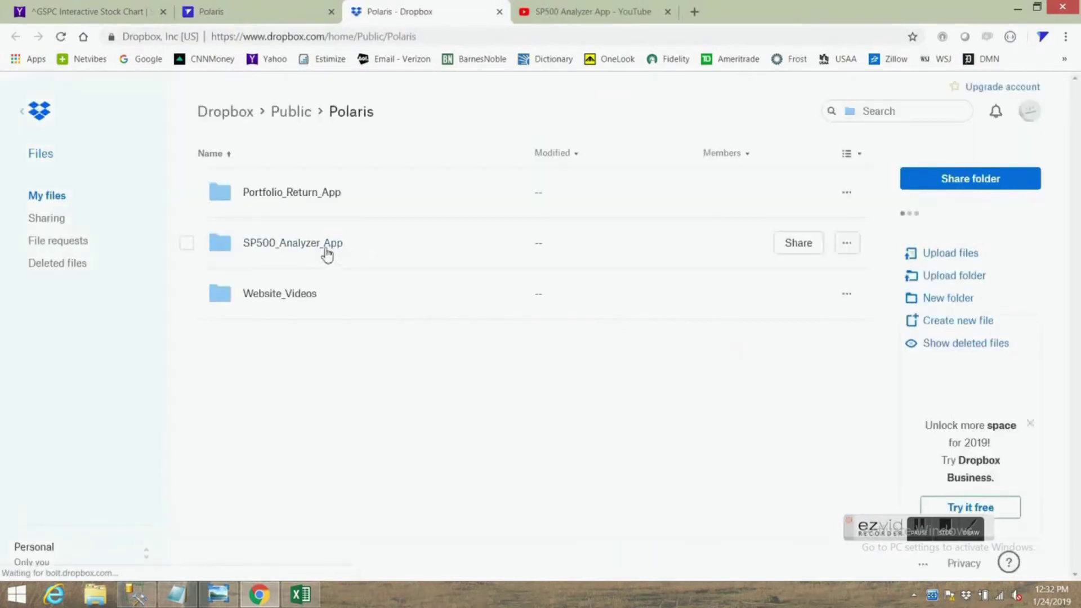
- Preview SP500_Analyzer.xlsm from the SP500_Analyzer_App folder and show the file's additional options
{"action": "left_click", "coordinate": [273, 248]}
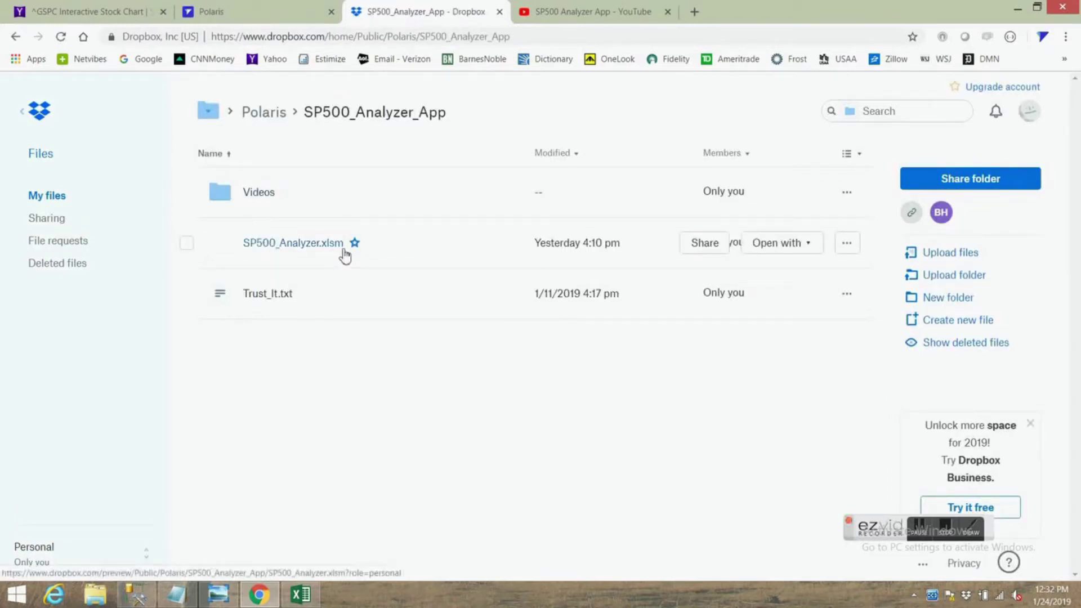
{"action": "left_click", "coordinate": [277, 249]}
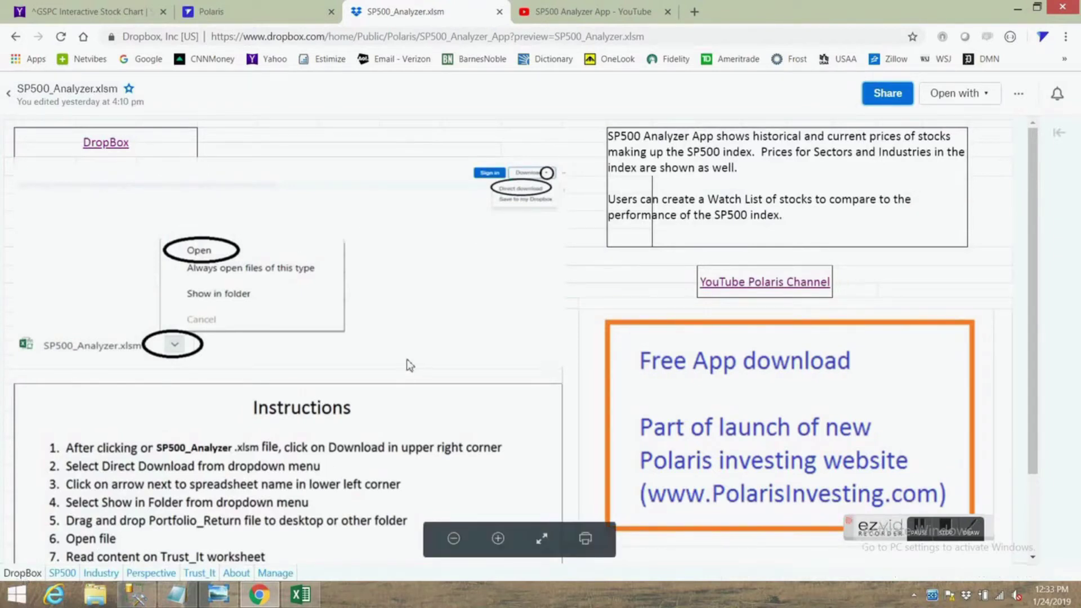
{"action": "left_click", "coordinate": [1019, 94]}
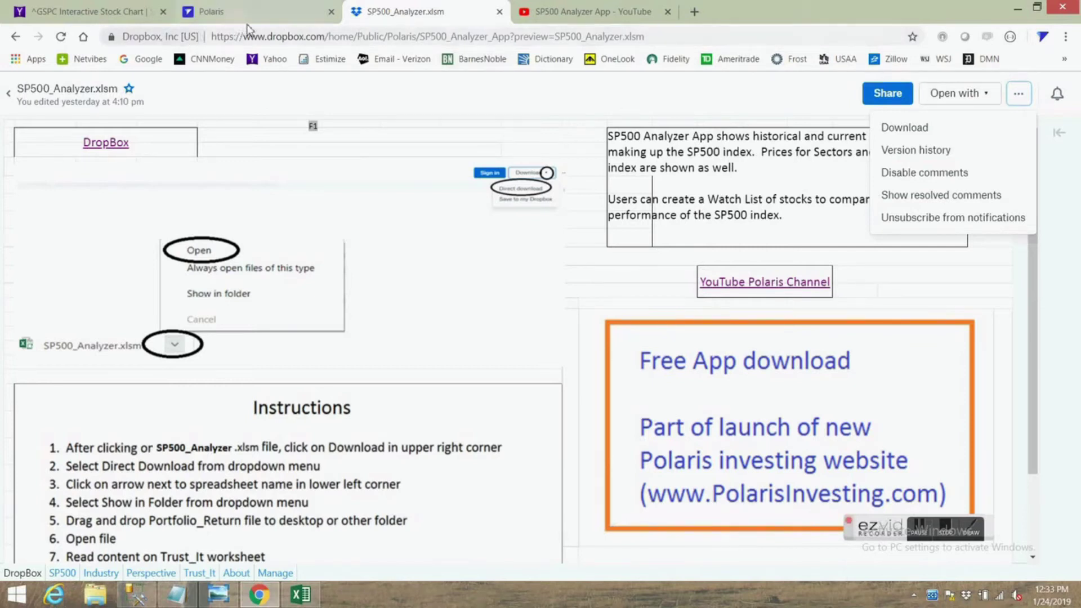
- Go back to the SP500_Analyzer_App folder, open Trust_It.txt and highlight the paragraph on Excel security settings
{"action": "left_click", "coordinate": [15, 36]}
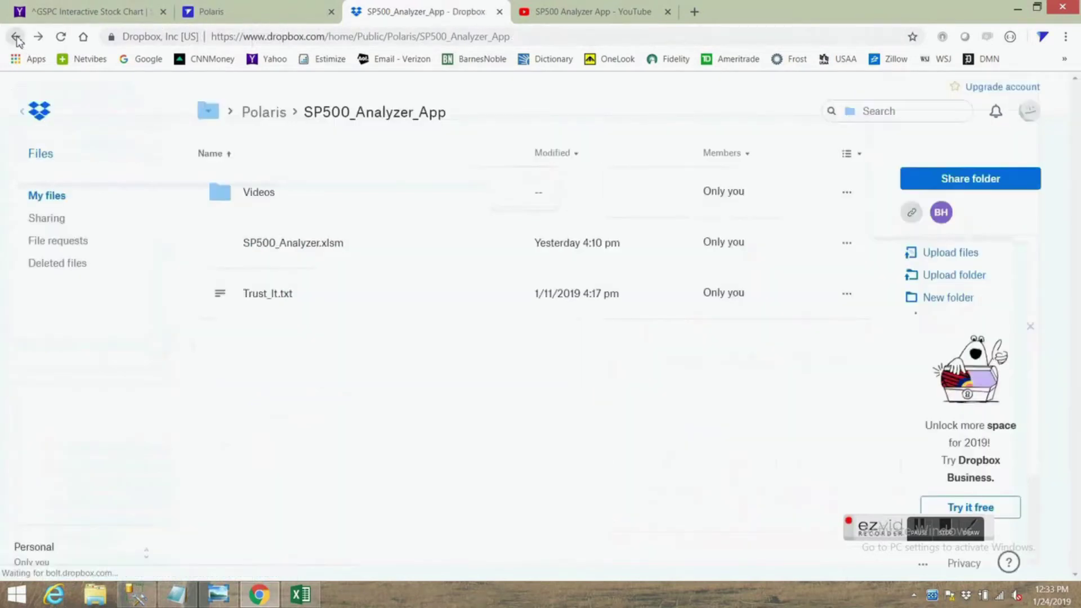
{"action": "left_click", "coordinate": [272, 296]}
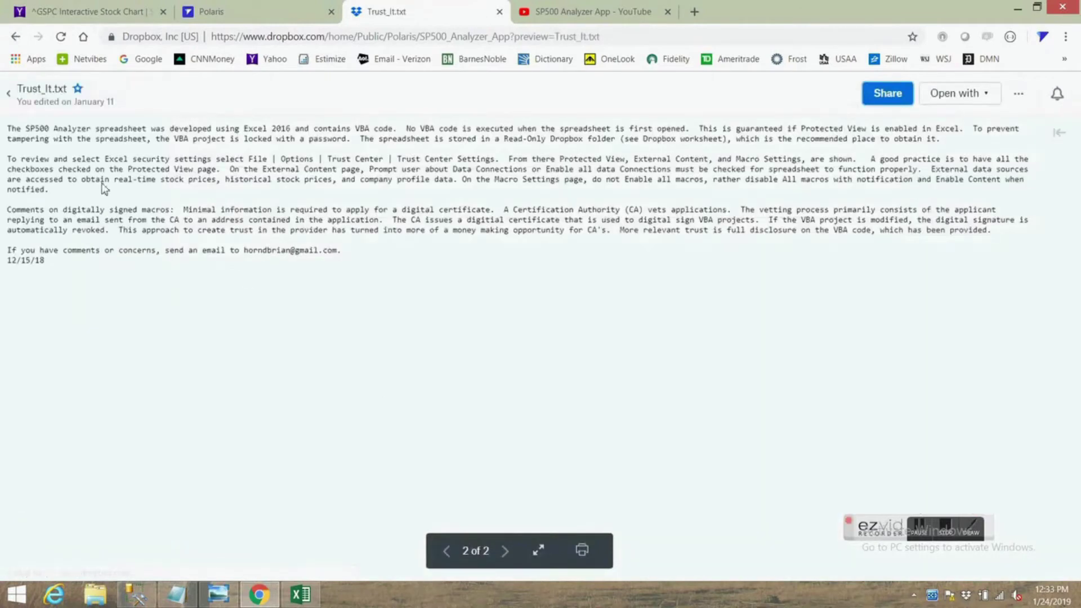
{"action": "left_click_drag", "start_coordinate": [61, 194], "coordinate": [4, 164]}
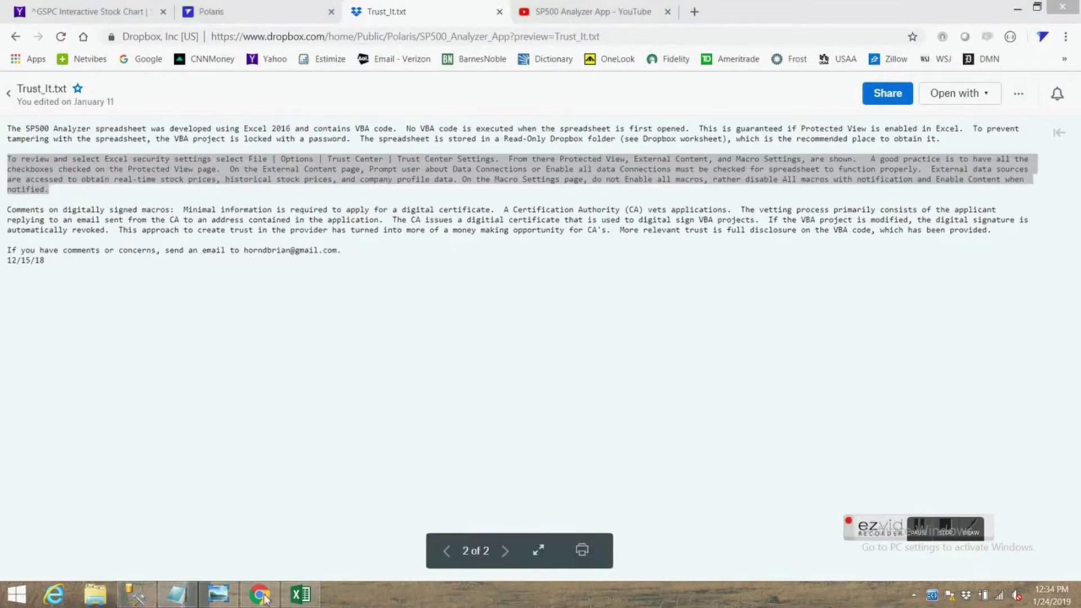
- Switch to Excel and open the DropBox worksheet with the download instructions
{"action": "left_click", "coordinate": [299, 596]}
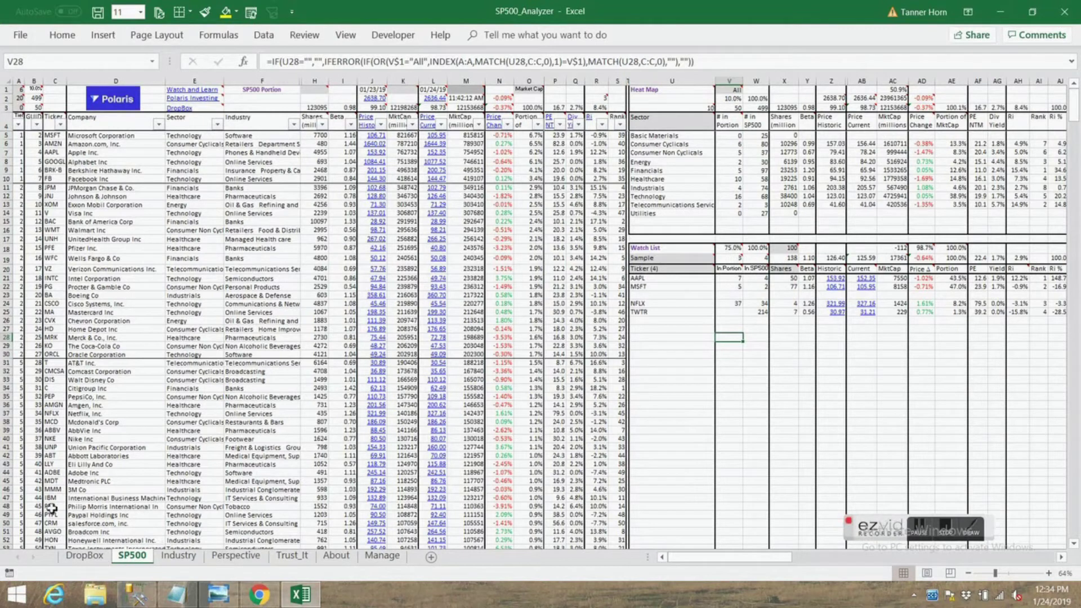
{"action": "left_click", "coordinate": [86, 556]}
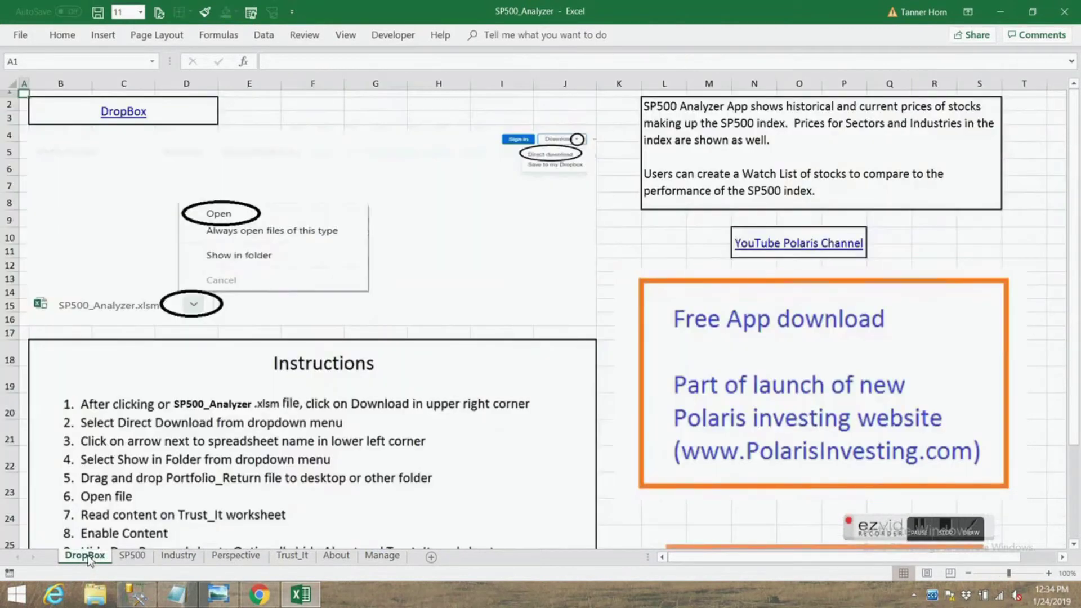
- Hide the DropBox worksheet
{"action": "right_click", "coordinate": [87, 557]}
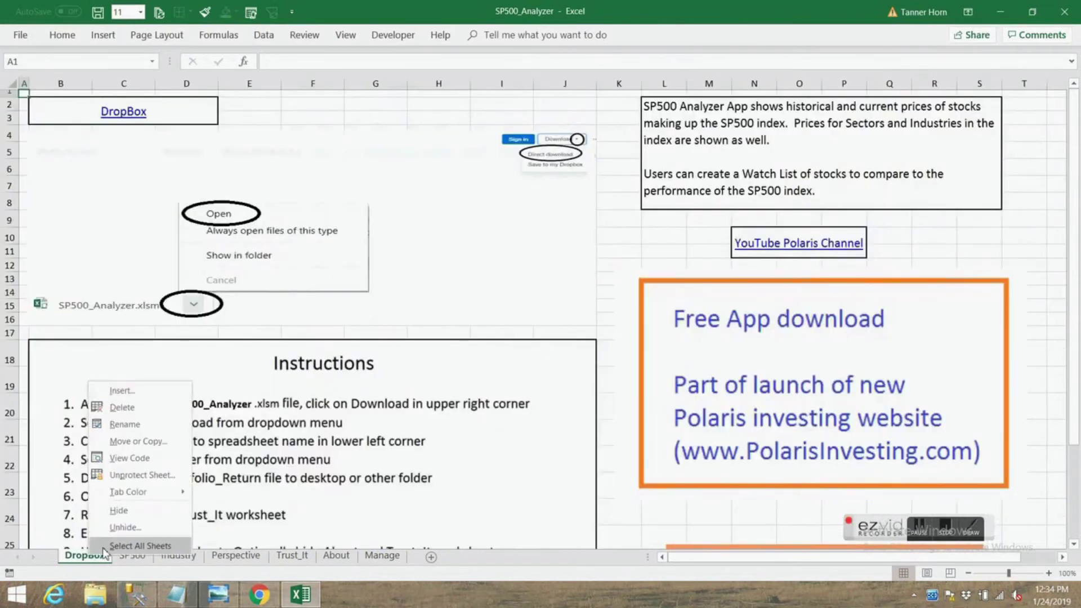
{"action": "left_click", "coordinate": [119, 511]}
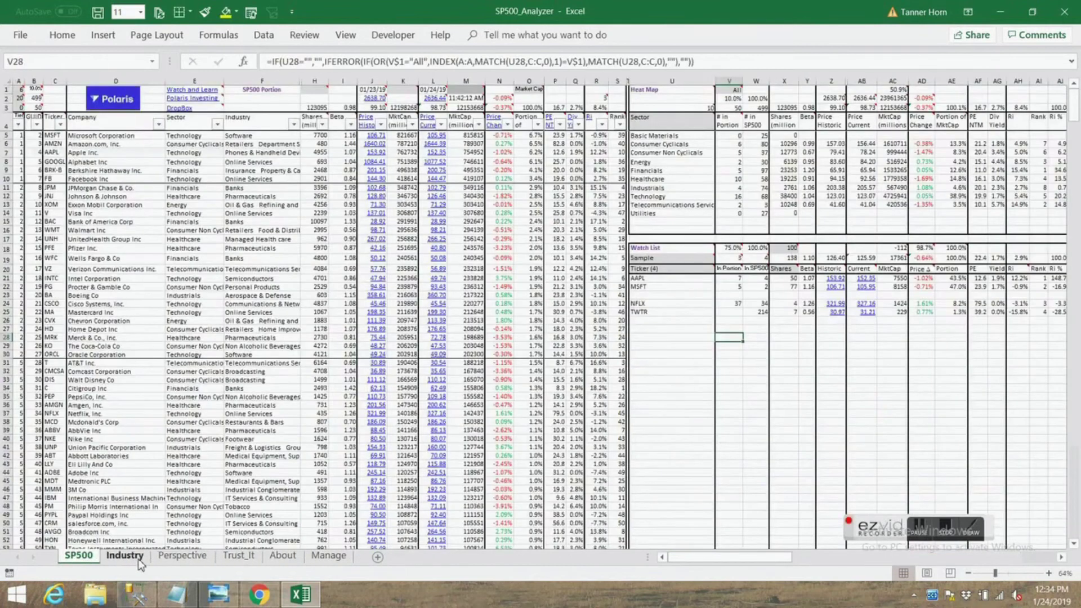
- Open the Manage worksheet, choose Off for the setting in cell C3 and select cell A1
{"action": "left_click", "coordinate": [328, 557]}
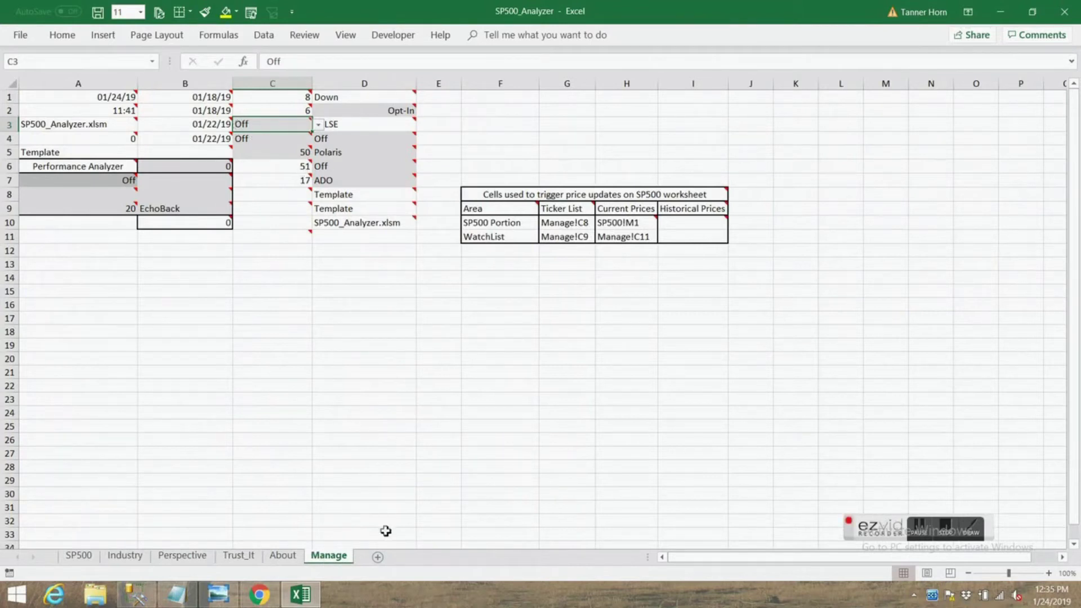
{"action": "left_click", "coordinate": [319, 124]}
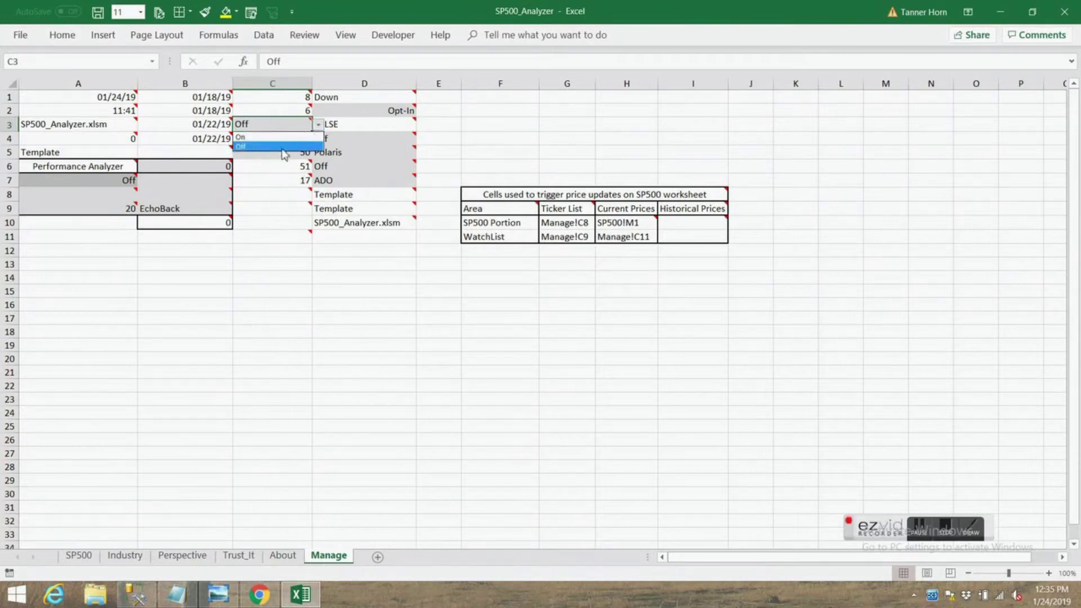
{"action": "left_click", "coordinate": [266, 146]}
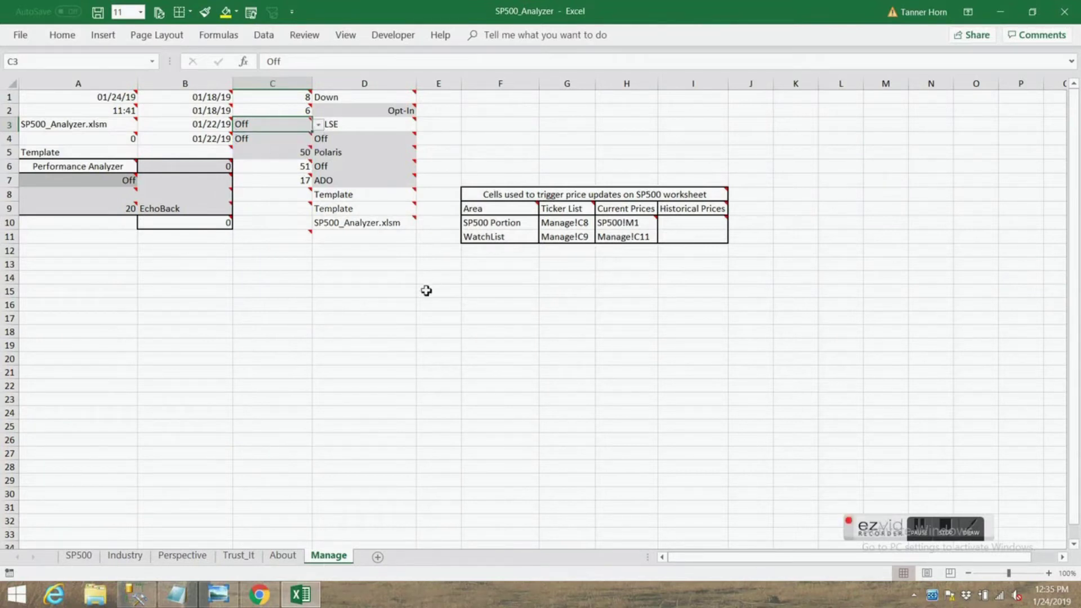
{"action": "left_click", "coordinate": [45, 98]}
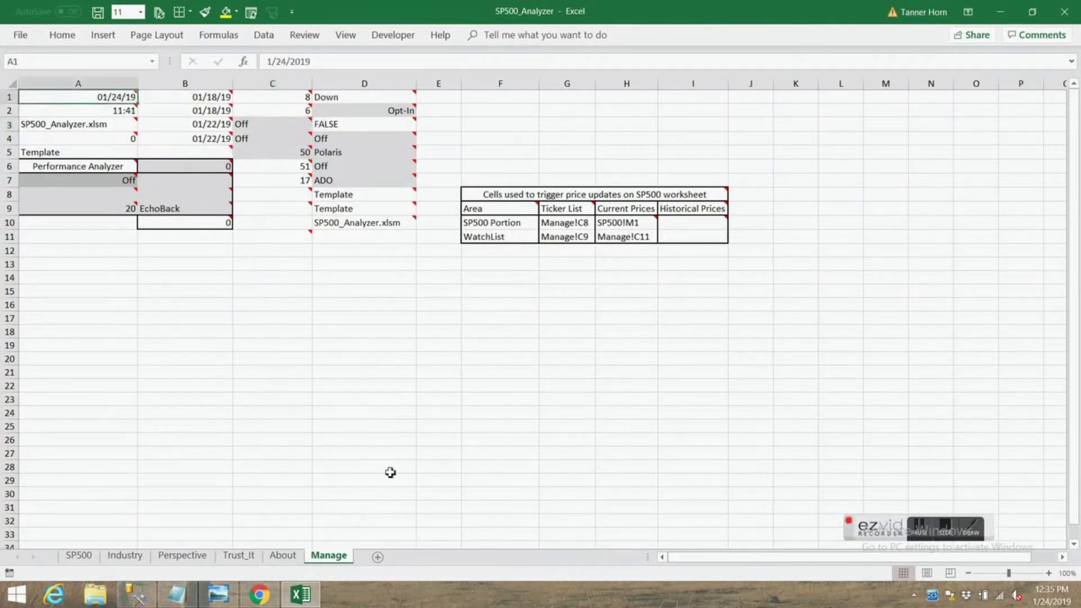
- Hide the Manage, About and Trust_It worksheets
{"action": "right_click", "coordinate": [335, 563]}
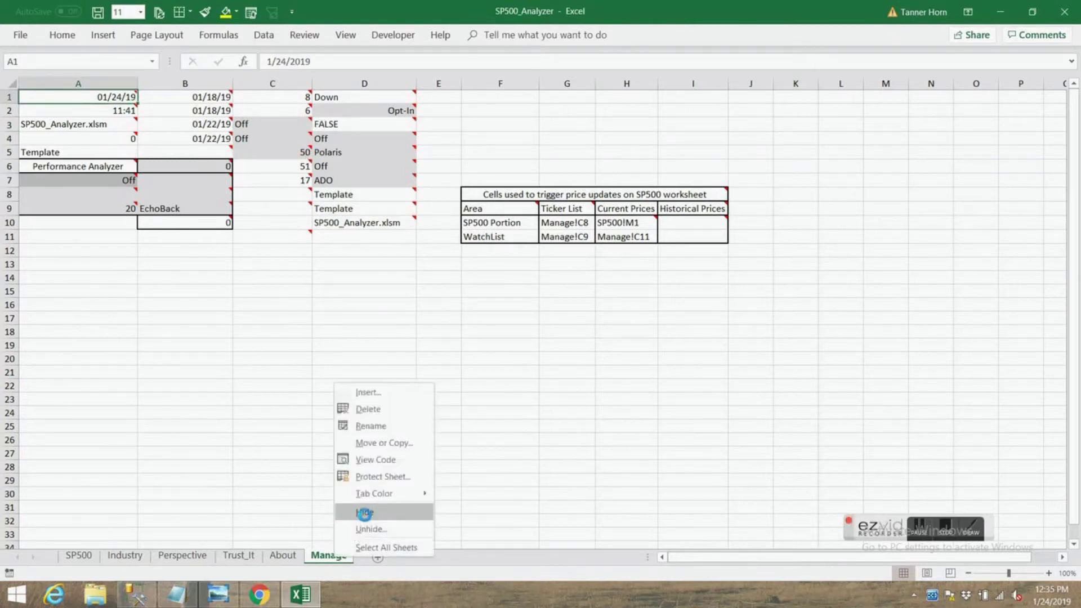
{"action": "left_click", "coordinate": [362, 513]}
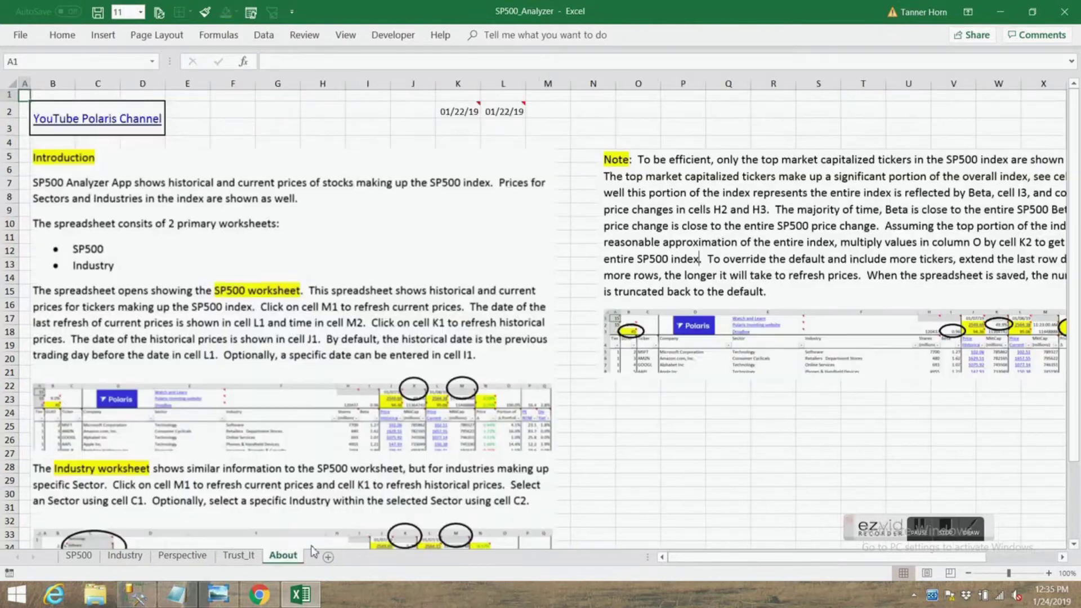
{"action": "right_click", "coordinate": [284, 558]}
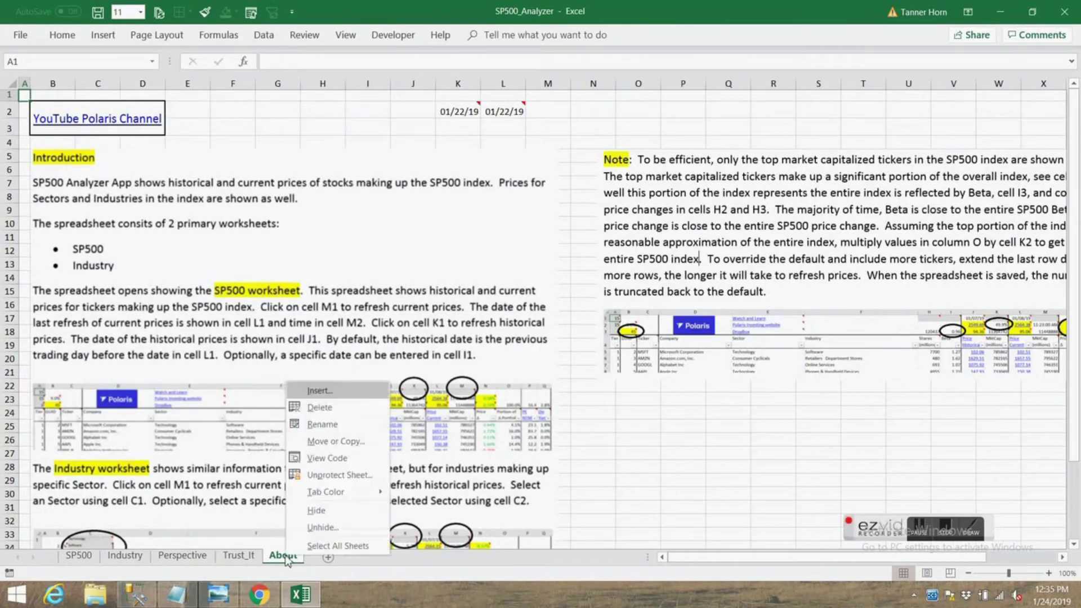
{"action": "left_click", "coordinate": [310, 515]}
{"action": "right_click", "coordinate": [247, 557]}
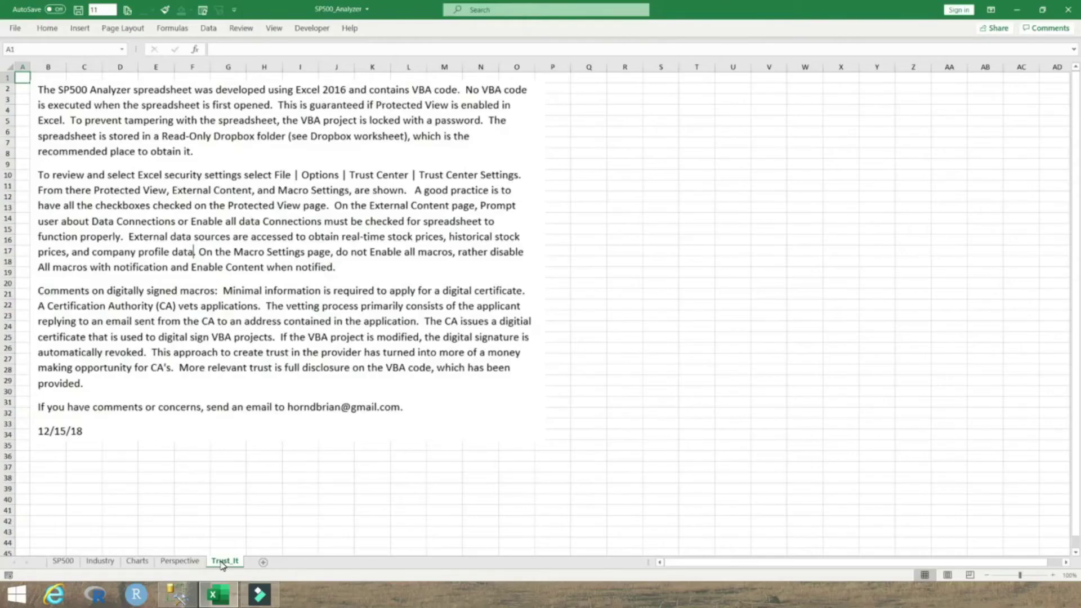
{"action": "right_click", "coordinate": [221, 565]}
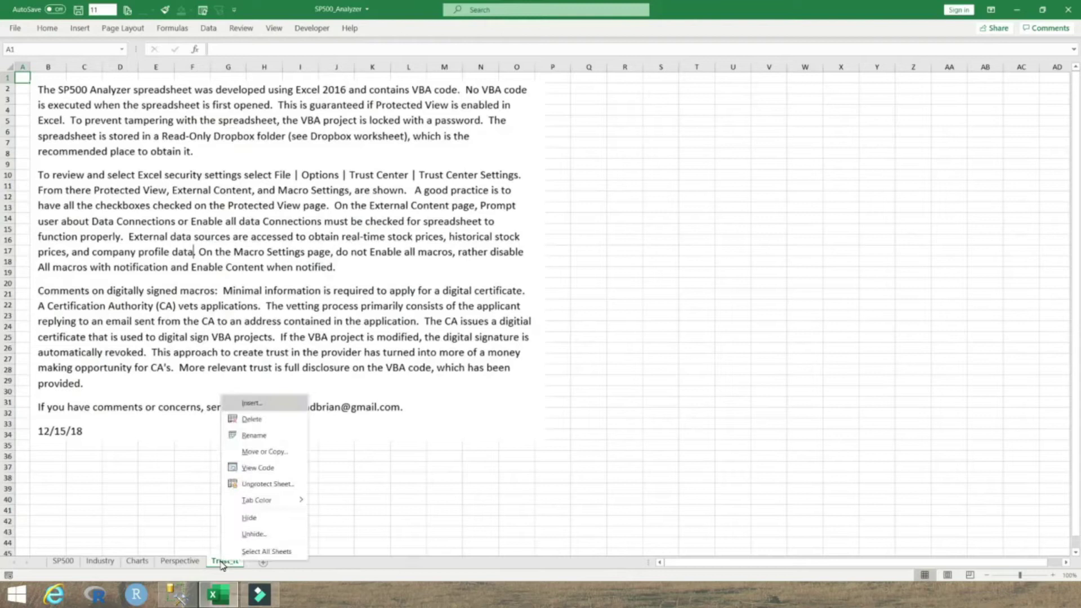
{"action": "left_click", "coordinate": [250, 518]}
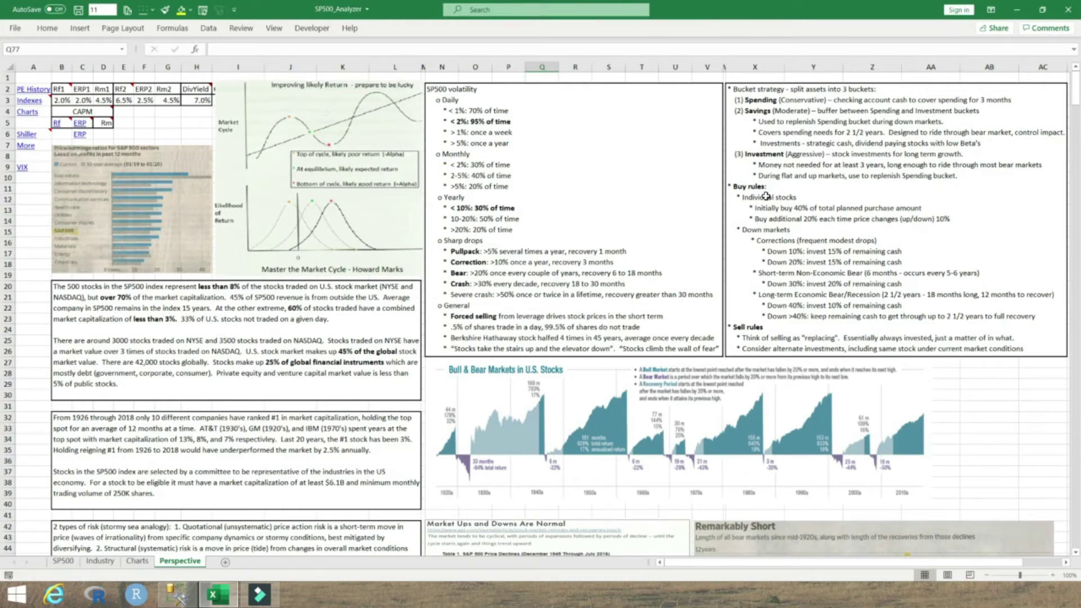
- Examine the Perspective worksheet's notes on investor psychology, market risk, volatility, and bull and bear market history
{"action": "left_click_drag", "start_coordinate": [840, 563], "coordinate": [1001, 567]}
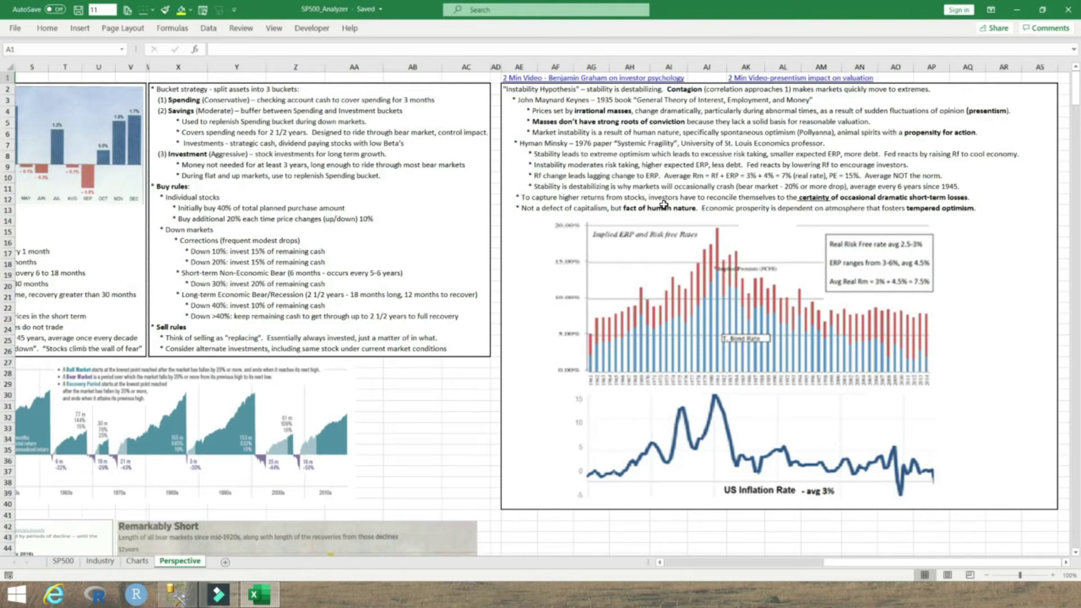
{"action": "left_click_drag", "start_coordinate": [861, 562], "coordinate": [599, 564]}
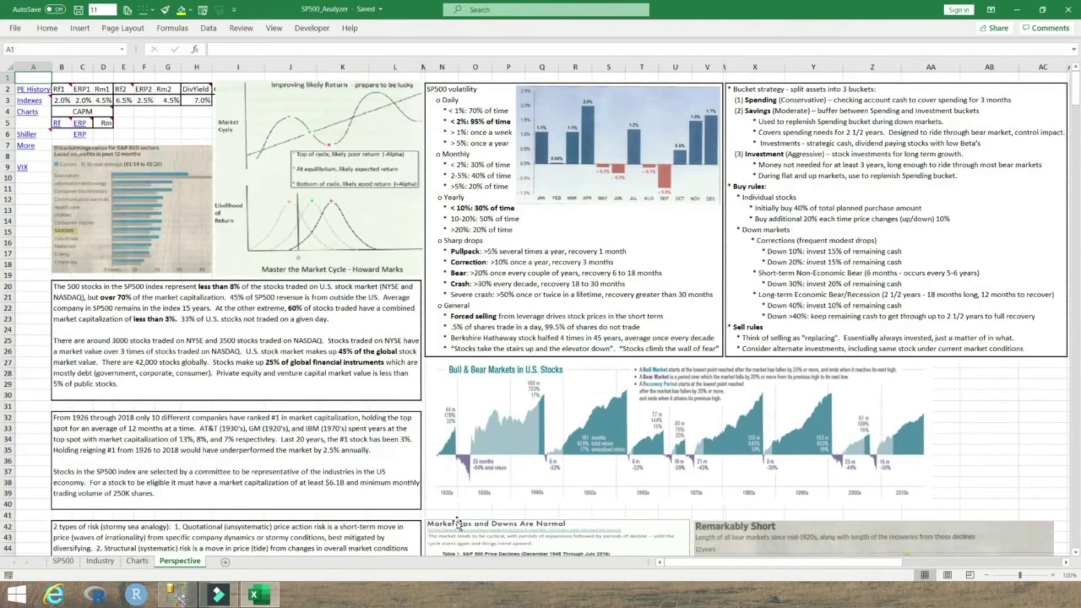
{"action": "left_click_drag", "start_coordinate": [1075, 96], "coordinate": [1076, 122]}
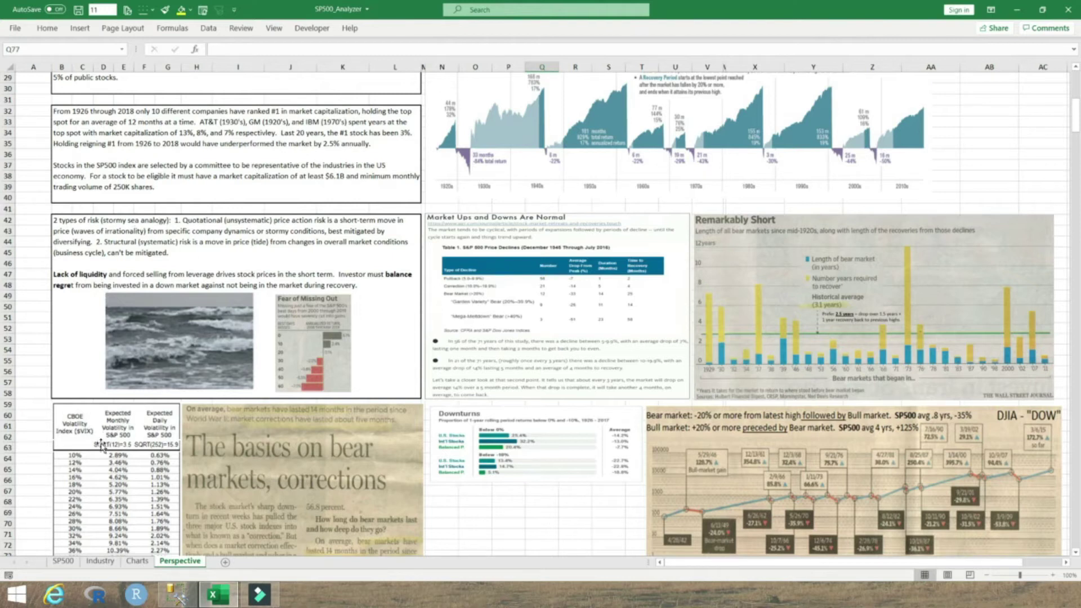
{"action": "left_click_drag", "start_coordinate": [1076, 121], "coordinate": [1064, 136]}
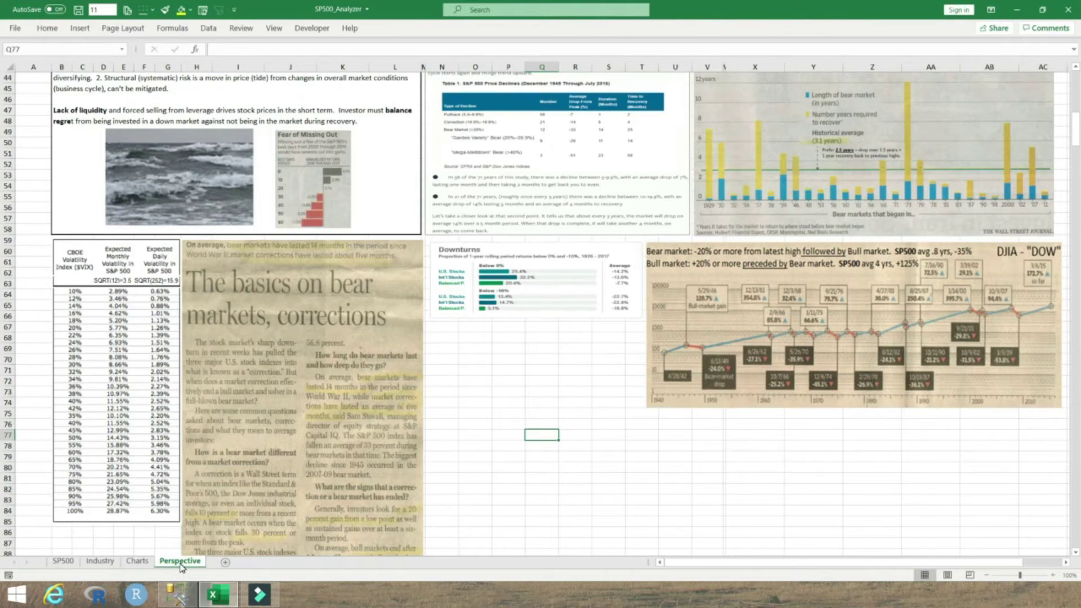
- Open the Charts worksheet and examine the SP500 return charts, the Investors Versus Markets chart and the long-term asset growth chart
{"action": "left_click", "coordinate": [139, 562]}
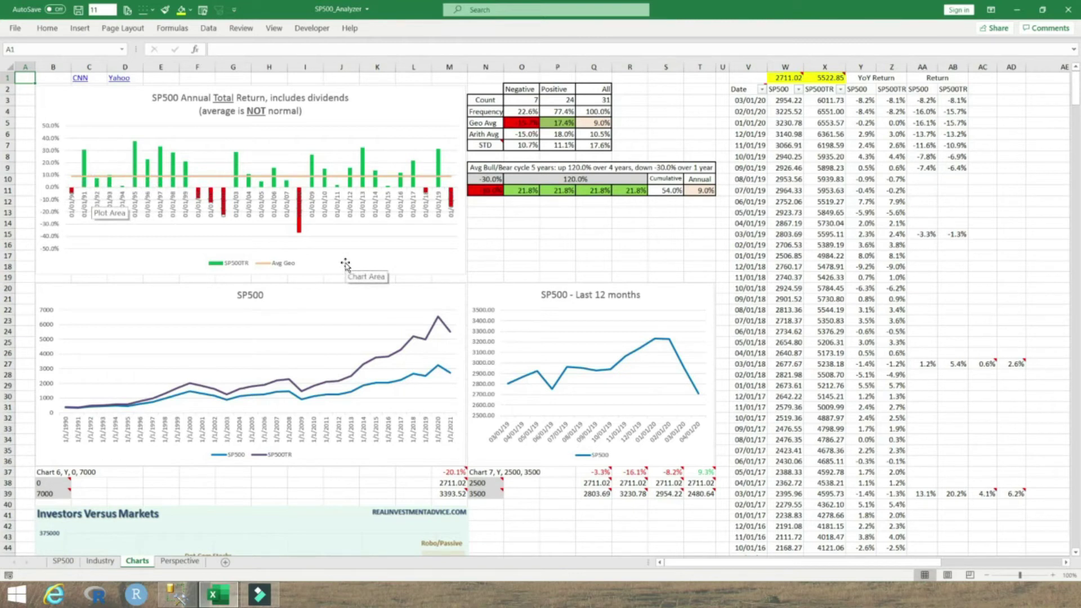
{"action": "left_click_drag", "start_coordinate": [1076, 88], "coordinate": [1068, 128]}
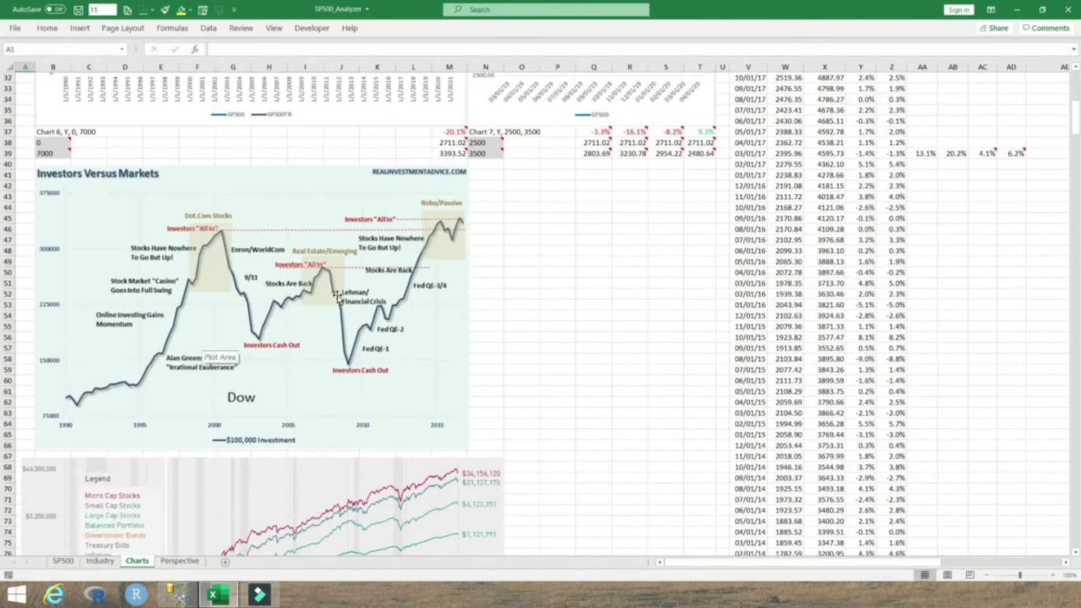
{"action": "left_click_drag", "start_coordinate": [1077, 124], "coordinate": [1064, 151]}
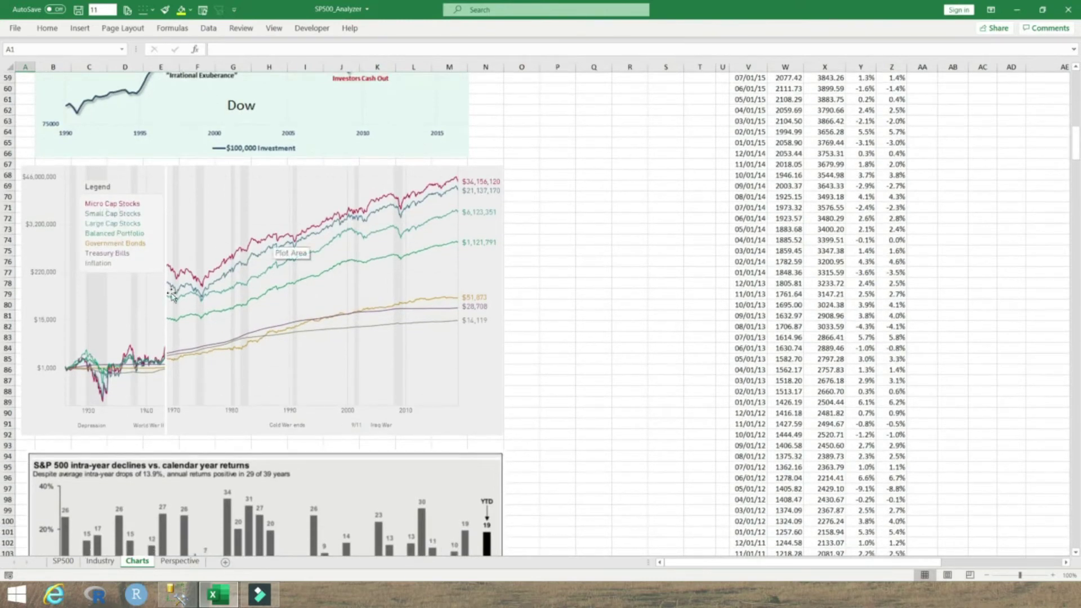
{"action": "left_click_drag", "start_coordinate": [1075, 151], "coordinate": [1073, 74]}
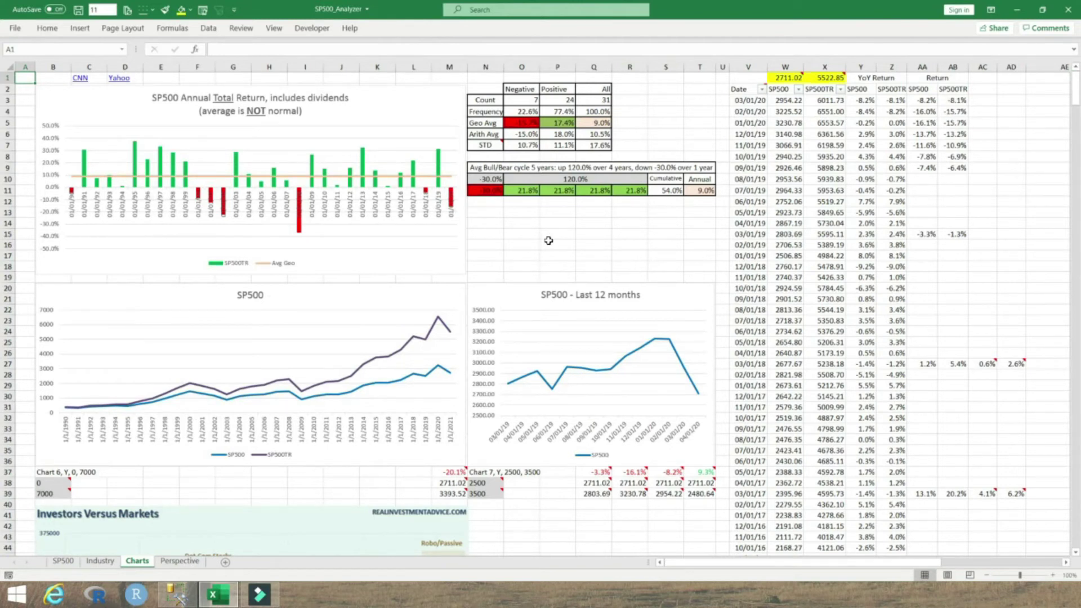
- View the Industry worksheet, then return to the SP500 worksheet and highlight the SP500 Portion columns from C onward
{"action": "left_click", "coordinate": [101, 562]}
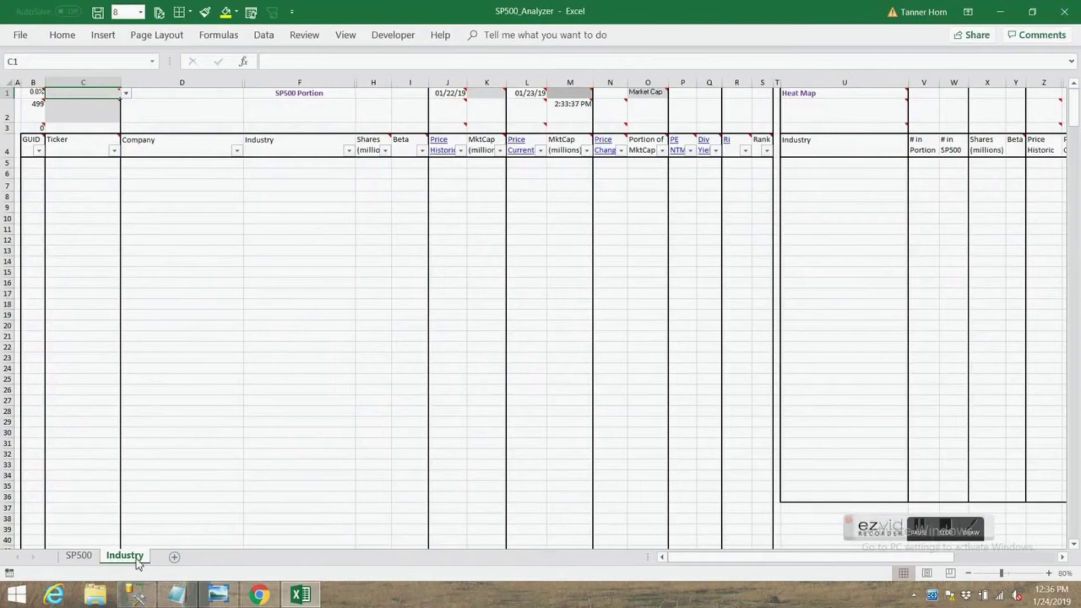
{"action": "left_click", "coordinate": [78, 556]}
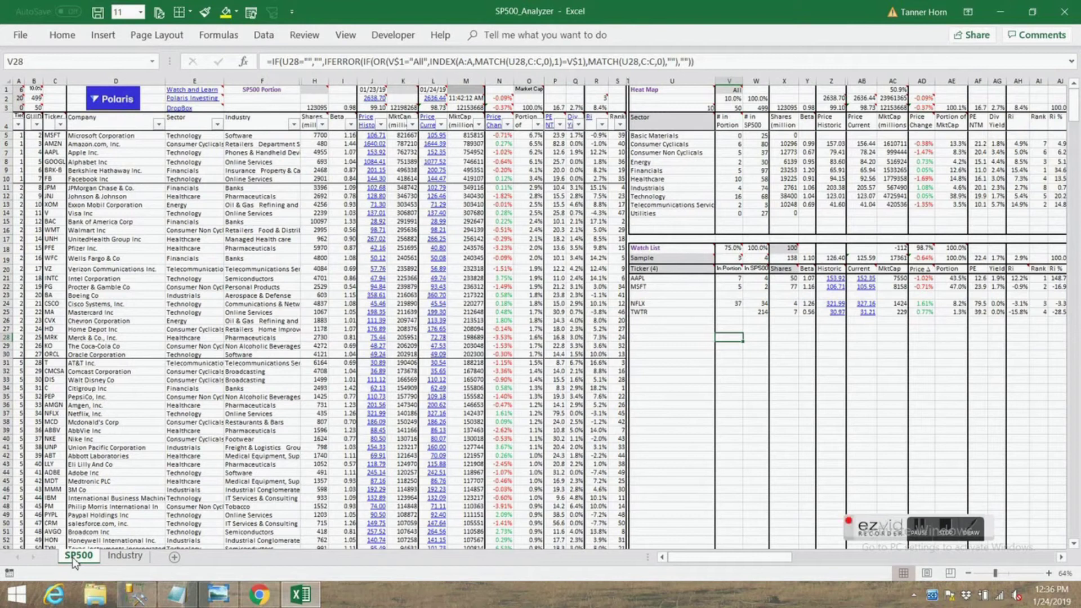
{"action": "left_click", "coordinate": [57, 80]}
{"action": "left_click_drag", "start_coordinate": [56, 80], "coordinate": [619, 103]}
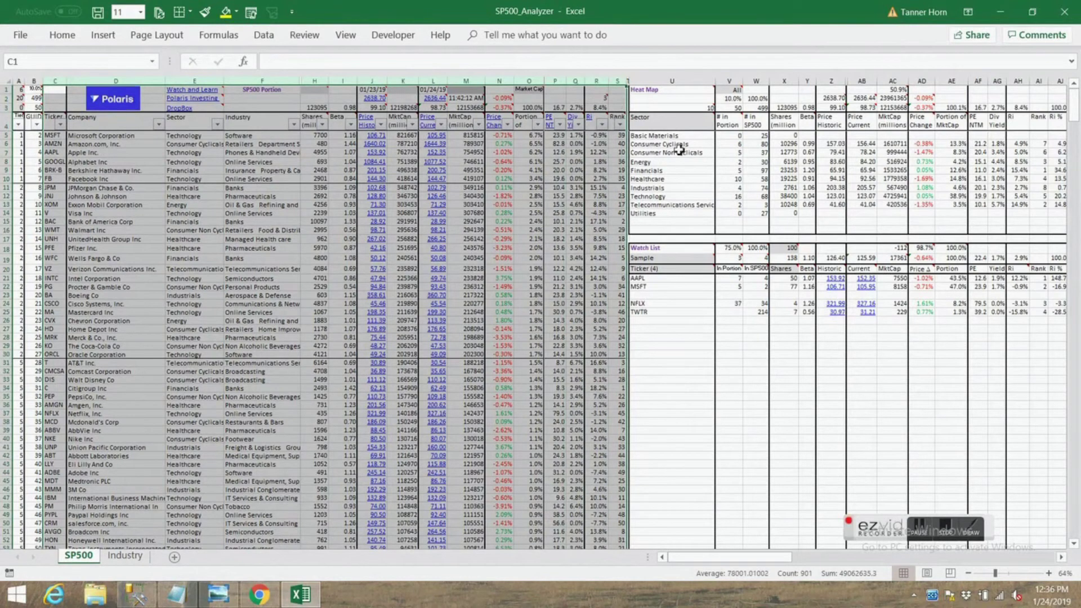
- Highlight the Heat Map block, the SP500 Portion columns, the ticker count in B3 and the Watch List block
{"action": "left_click_drag", "start_coordinate": [667, 91], "coordinate": [1066, 233]}
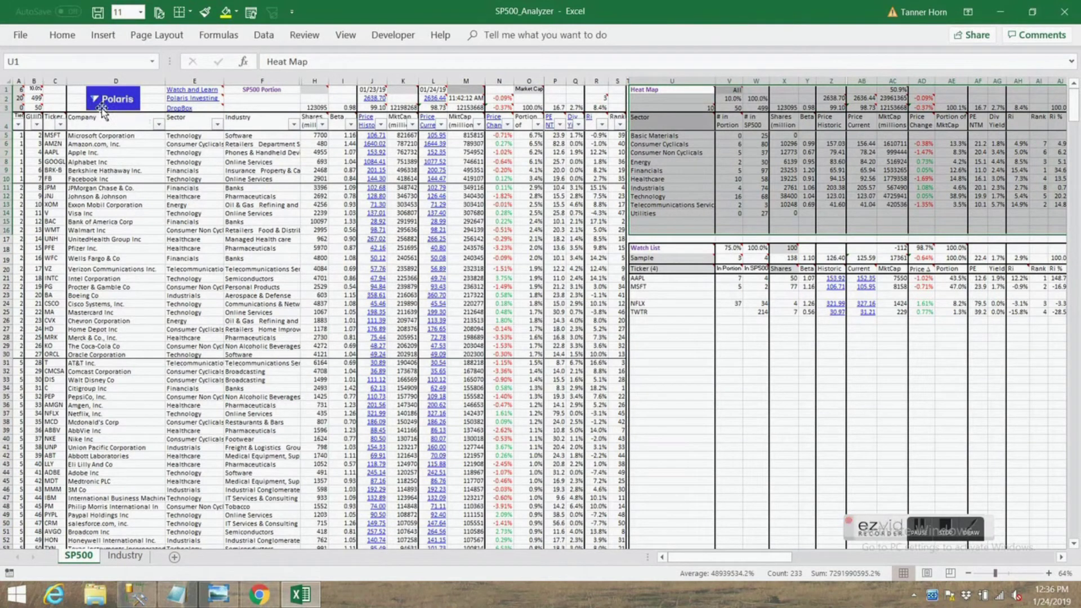
{"action": "left_click_drag", "start_coordinate": [54, 81], "coordinate": [620, 96]}
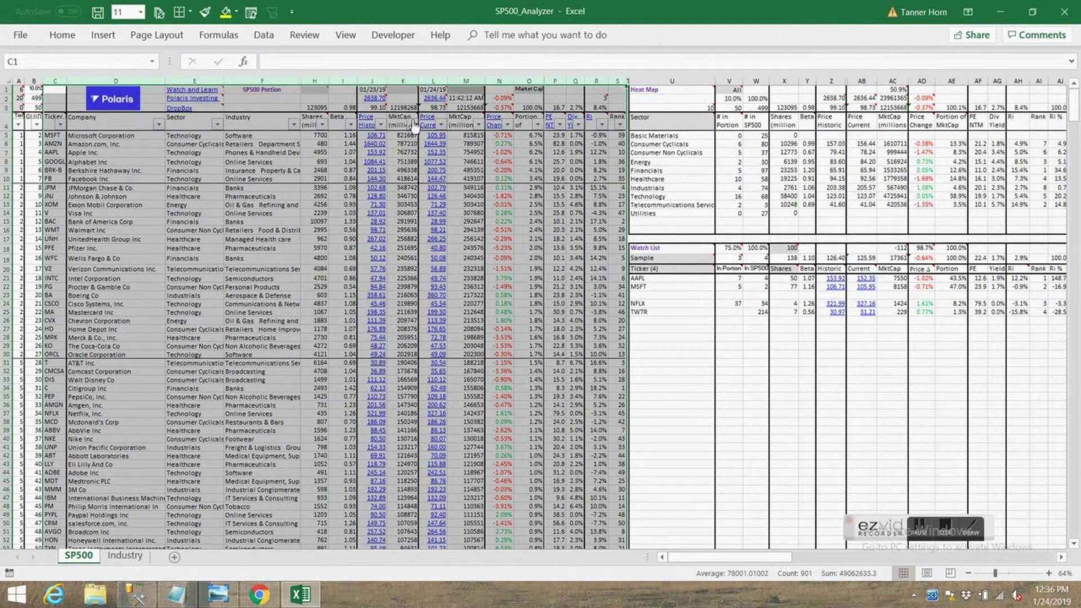
{"action": "left_click", "coordinate": [35, 107]}
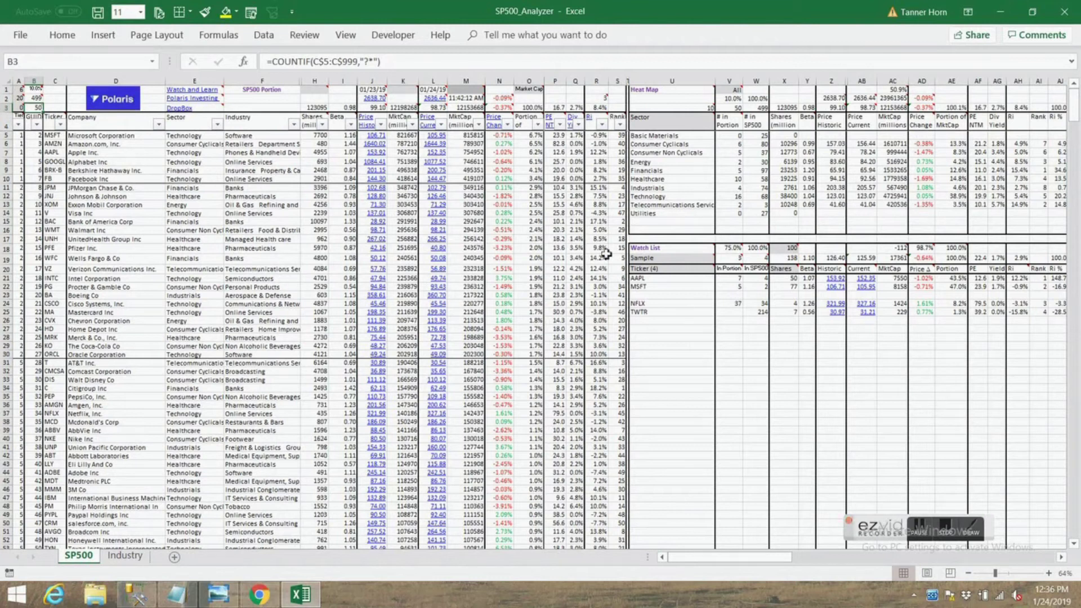
{"action": "left_click_drag", "start_coordinate": [663, 249], "coordinate": [1054, 437]}
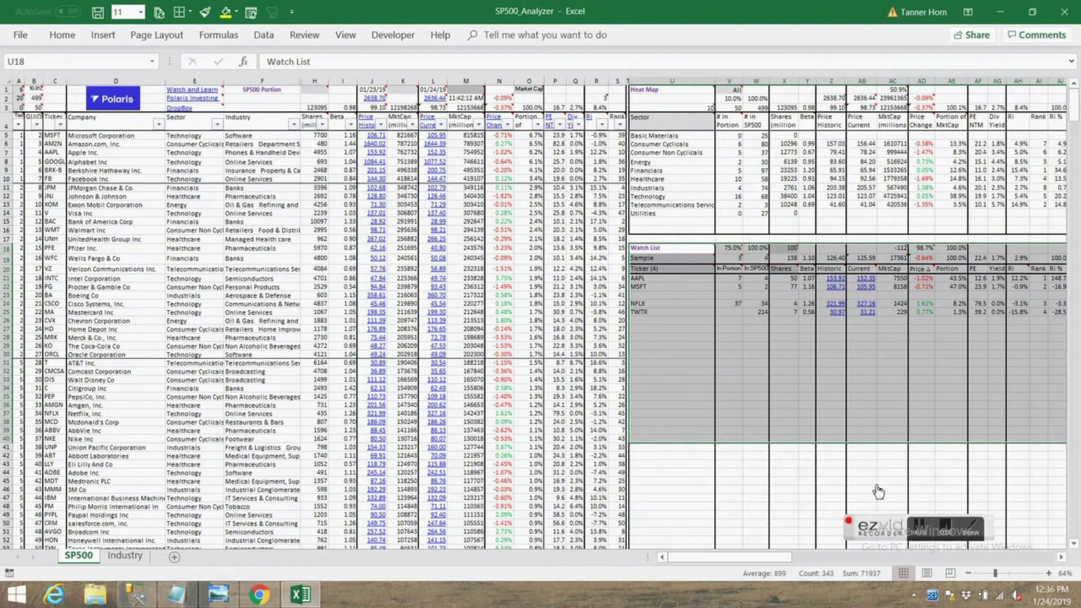
{"action": "left_click", "coordinate": [777, 475]}
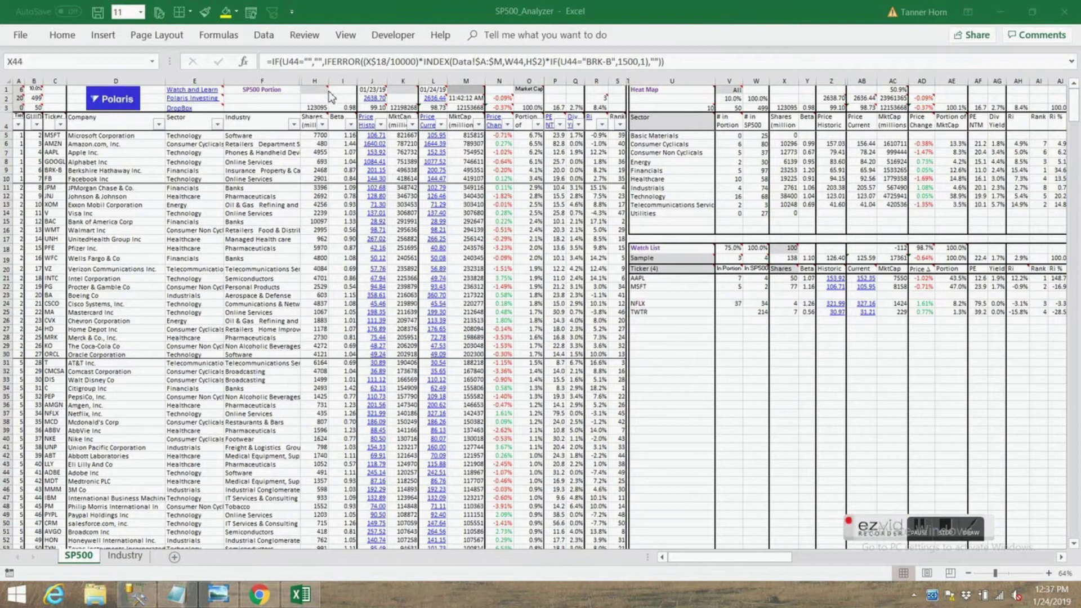
- Refresh the current stock prices on the SP500 worksheet using trigger cell M1
{"action": "left_click", "coordinate": [467, 92]}
{"action": "left_click", "coordinate": [466, 91]}
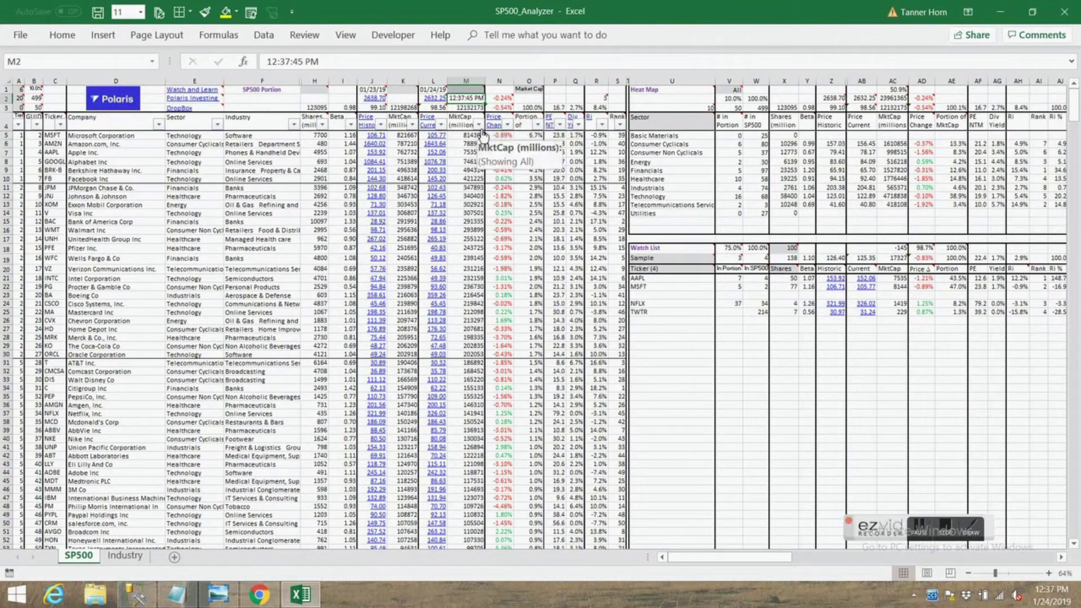
{"action": "left_click", "coordinate": [471, 91]}
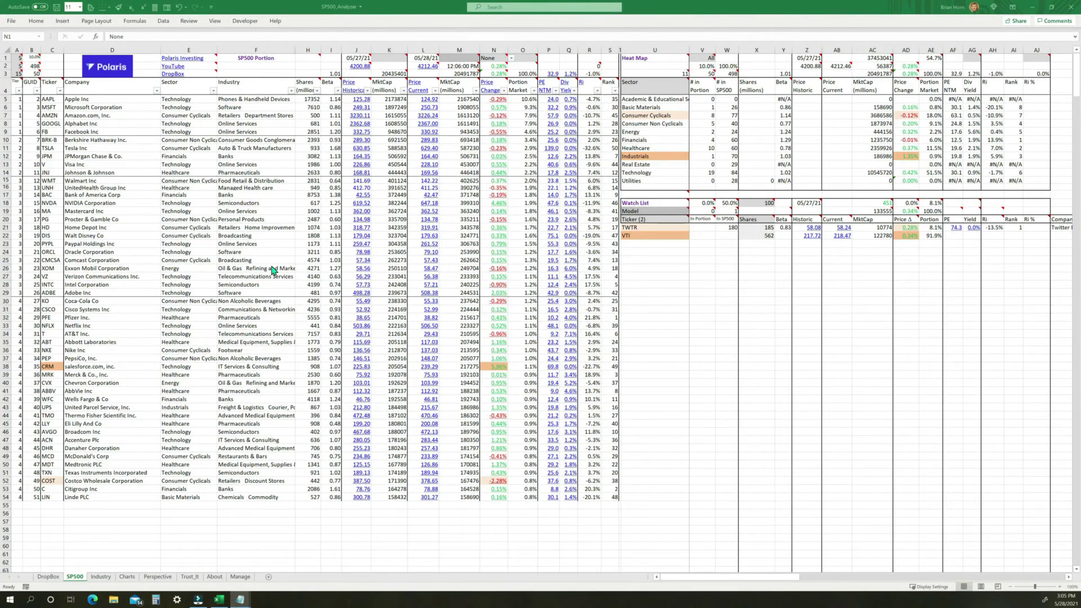
- Open the Manage worksheet, inspect the settings in cells L1 to L3 one by one and return to the SP500 worksheet
{"action": "left_click", "coordinate": [238, 577]}
{"action": "left_click_drag", "start_coordinate": [523, 57], "coordinate": [523, 74]}
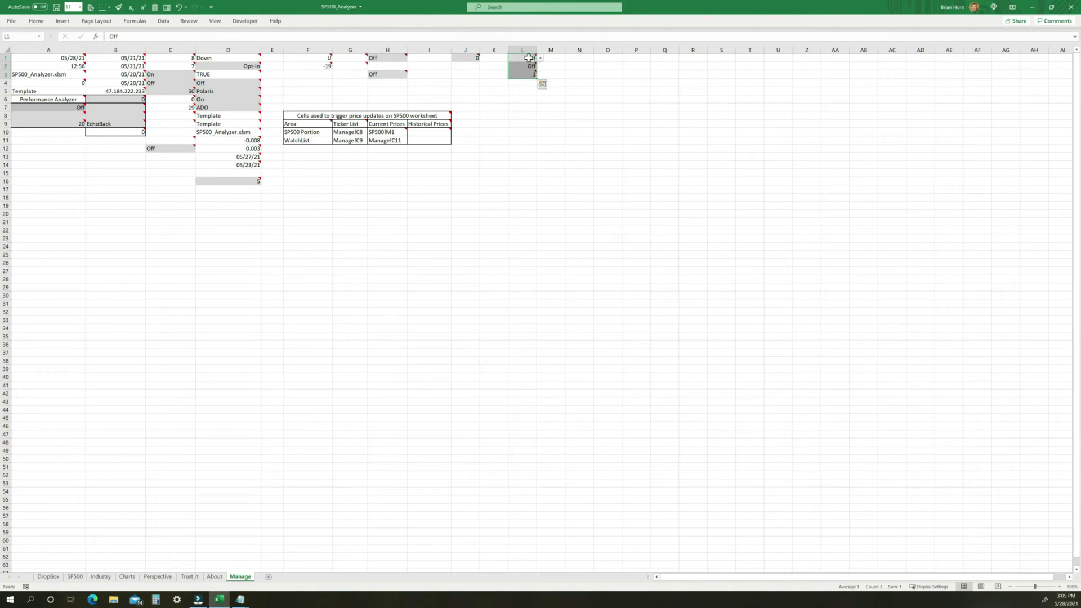
{"action": "left_click", "coordinate": [529, 58]}
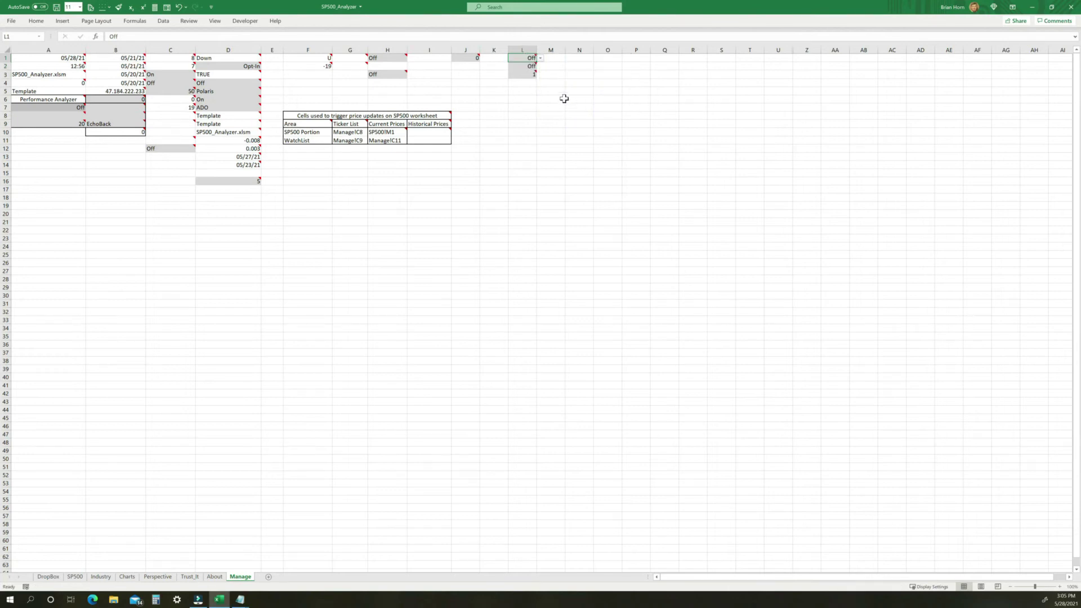
{"action": "left_click", "coordinate": [528, 67]}
{"action": "left_click", "coordinate": [529, 75]}
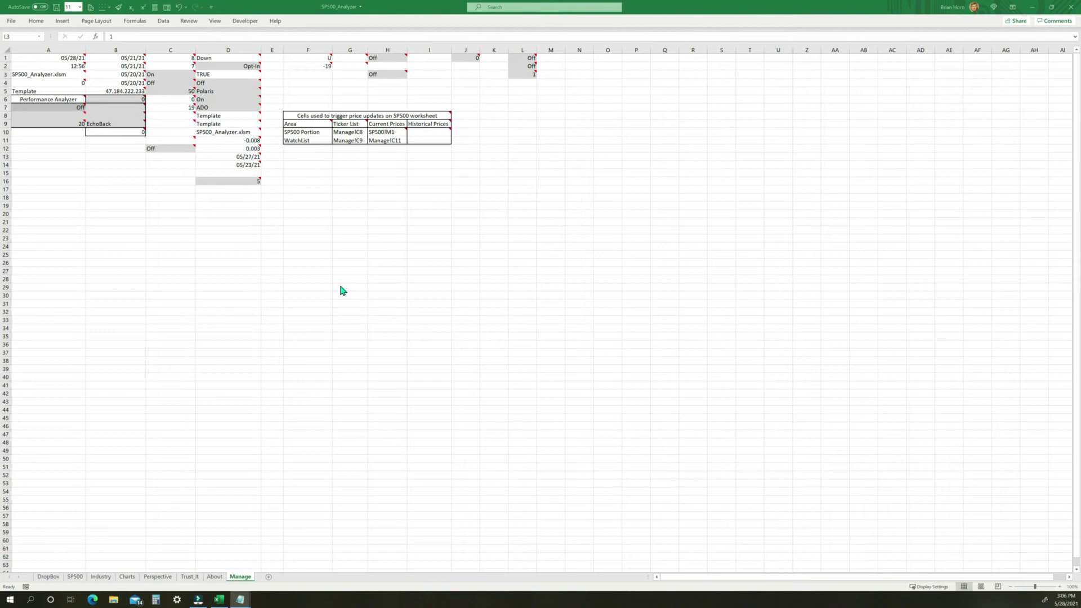
{"action": "left_click", "coordinate": [78, 579]}
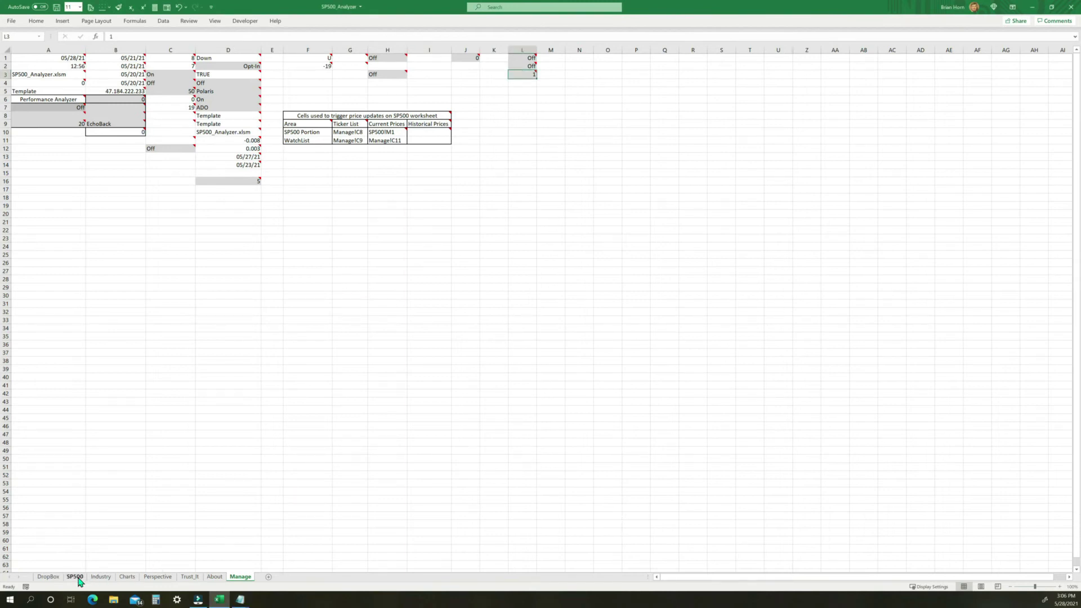
{"action": "left_click", "coordinate": [77, 578]}
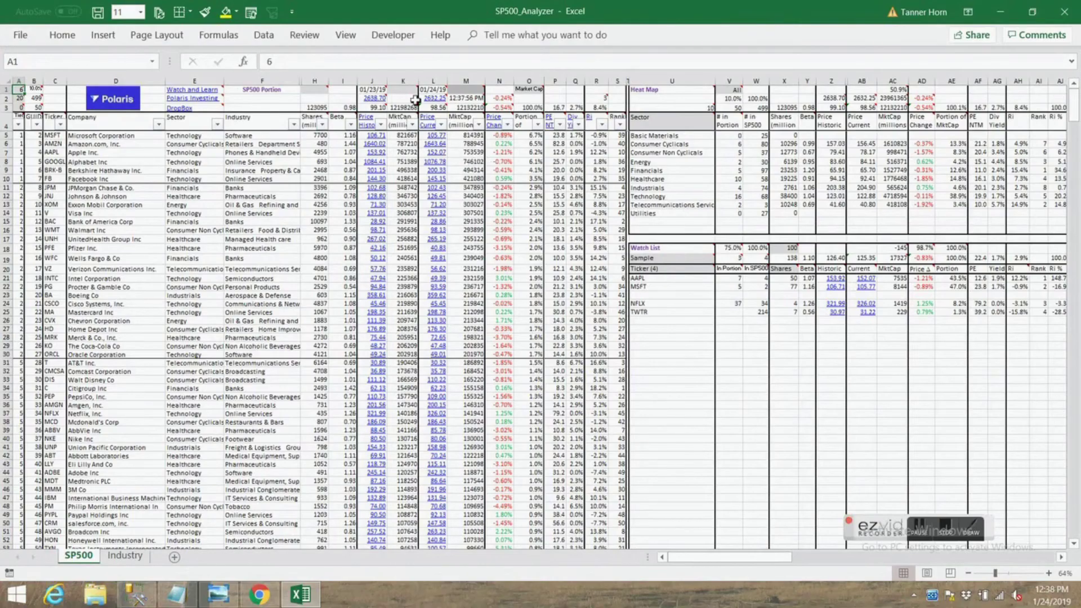
- Select cell K1, highlight Price Change column N and read the note on cell M1
{"action": "left_click", "coordinate": [403, 92]}
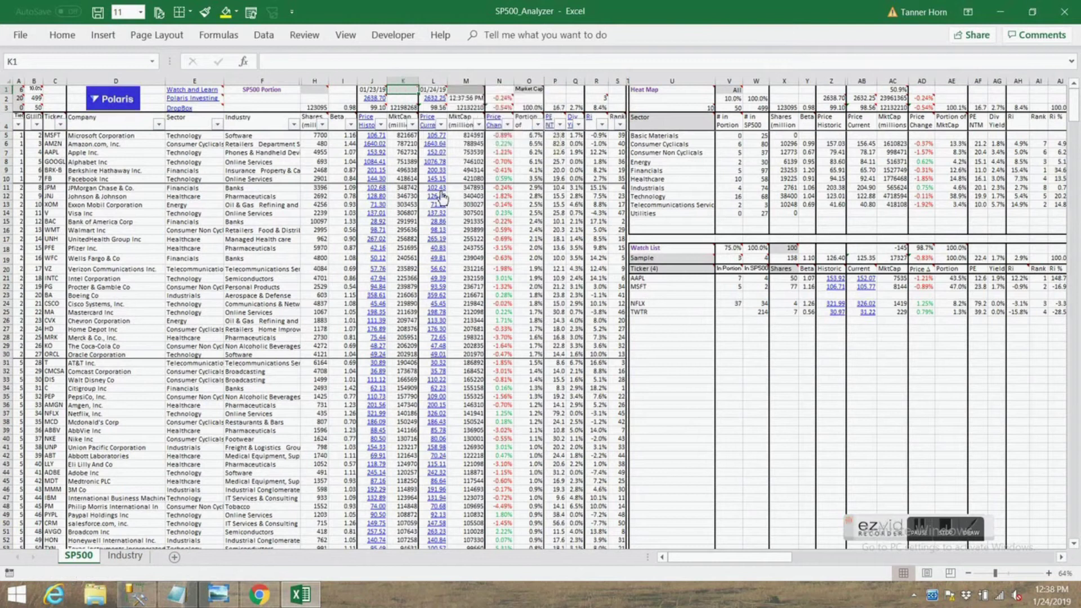
{"action": "left_click", "coordinate": [501, 82]}
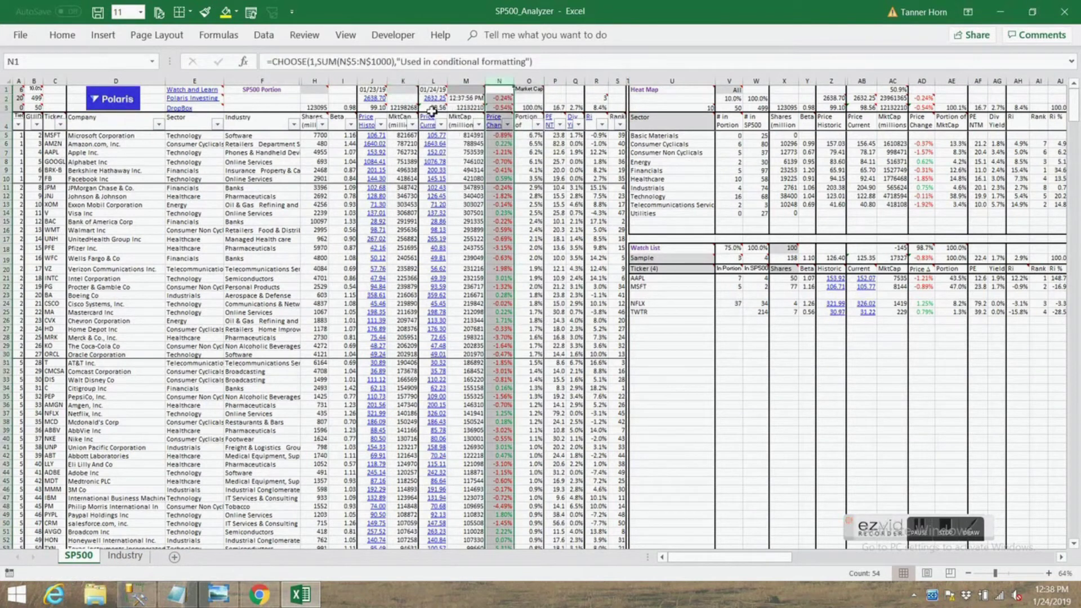
{"action": "mouse_move", "coordinate": [460, 92]}
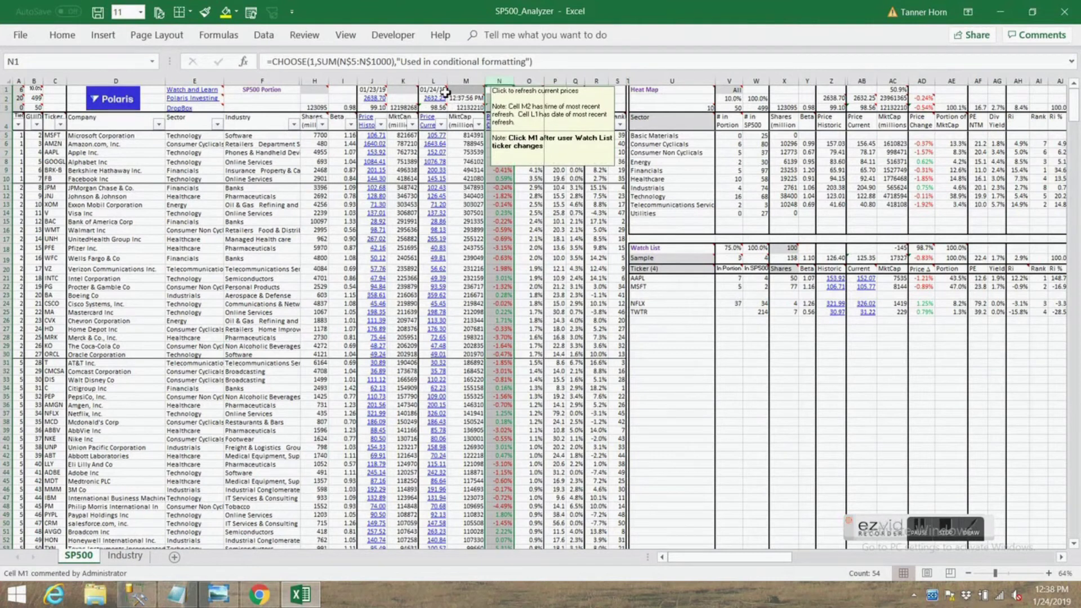
- Enter 10/05/18 in cell K1 as the date for the historical prices
{"action": "left_click", "coordinate": [401, 90]}
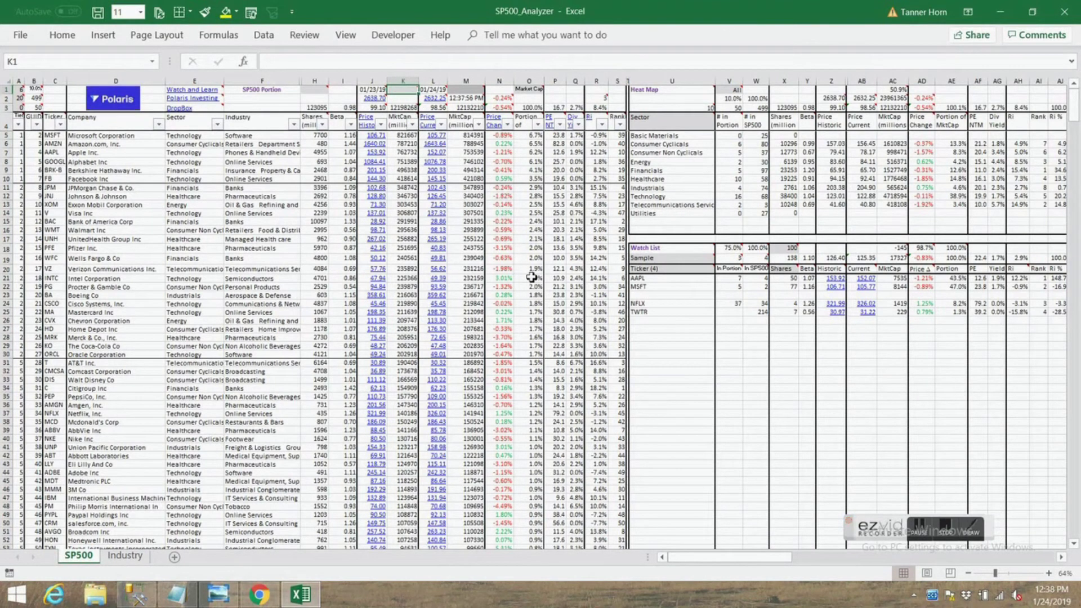
{"action": "type", "text": "1"}
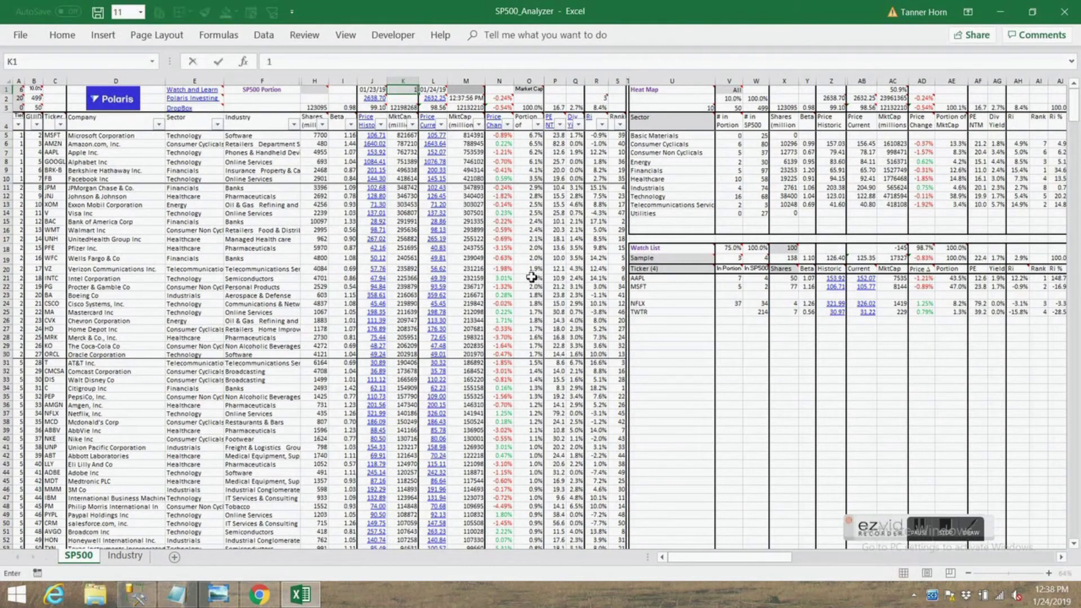
{"action": "type", "text": "0/05/18"}
{"action": "key", "text": "BackSpace"}
{"action": "key", "text": "BackSpace"}
{"action": "type", "text": "18"}
{"action": "key", "text": "Return"}
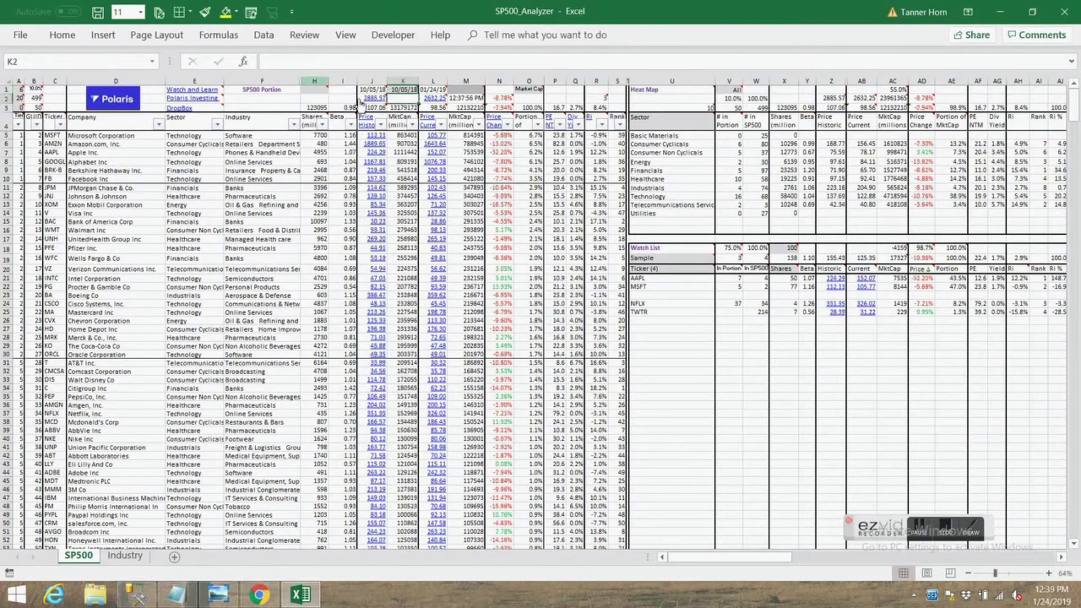
- Highlight the first Price Change values, inspect cells N2, N3 and B3, and highlight the company data from D5 through column R
{"action": "mouse_move", "coordinate": [401, 128]}
{"action": "left_click_drag", "start_coordinate": [509, 139], "coordinate": [501, 204]}
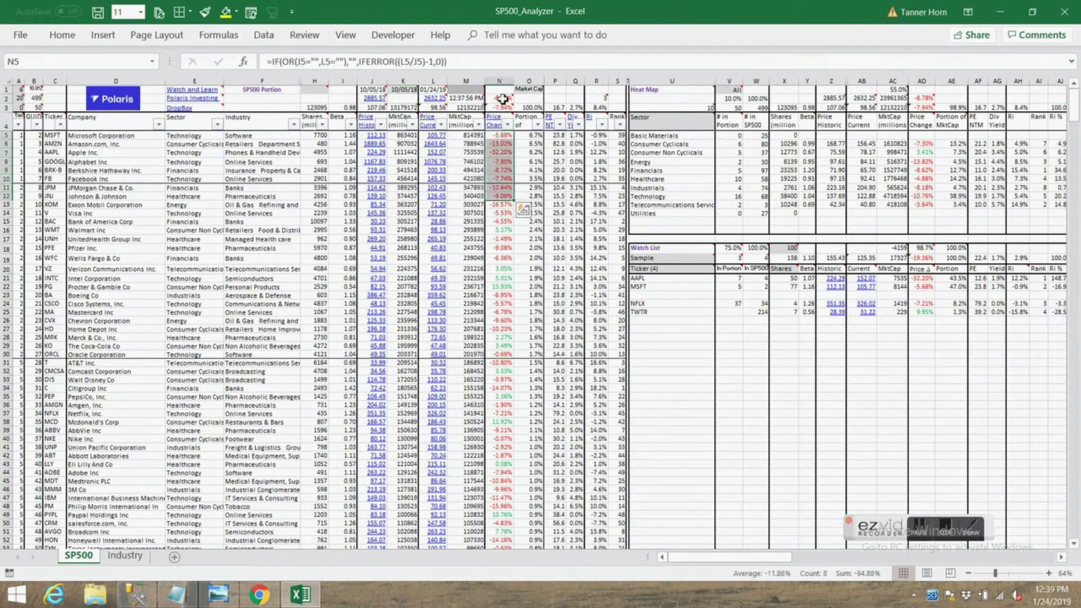
{"action": "left_click", "coordinate": [503, 99]}
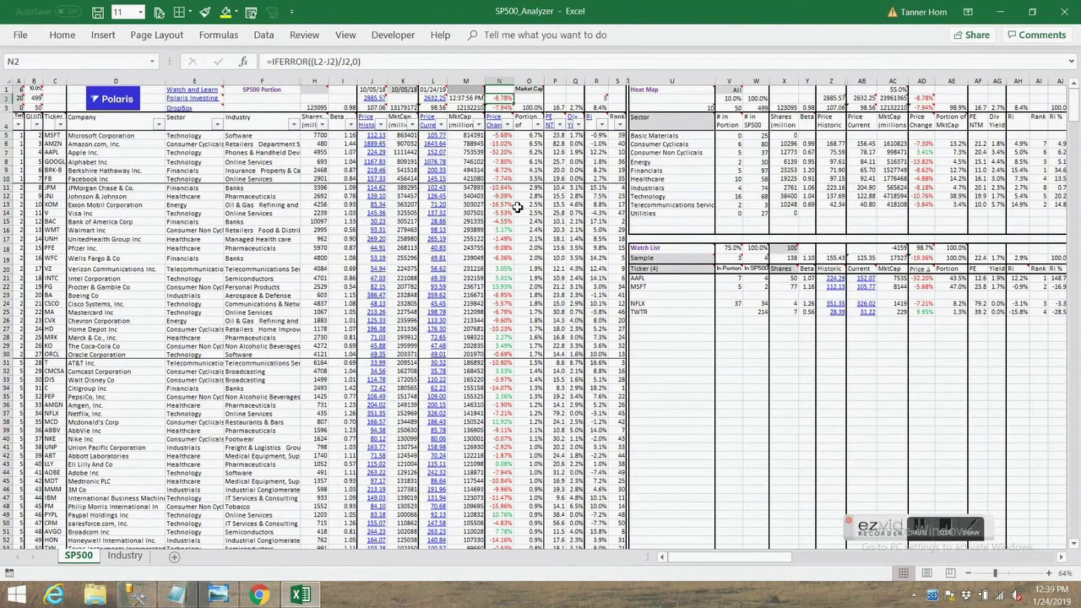
{"action": "left_click", "coordinate": [499, 108]}
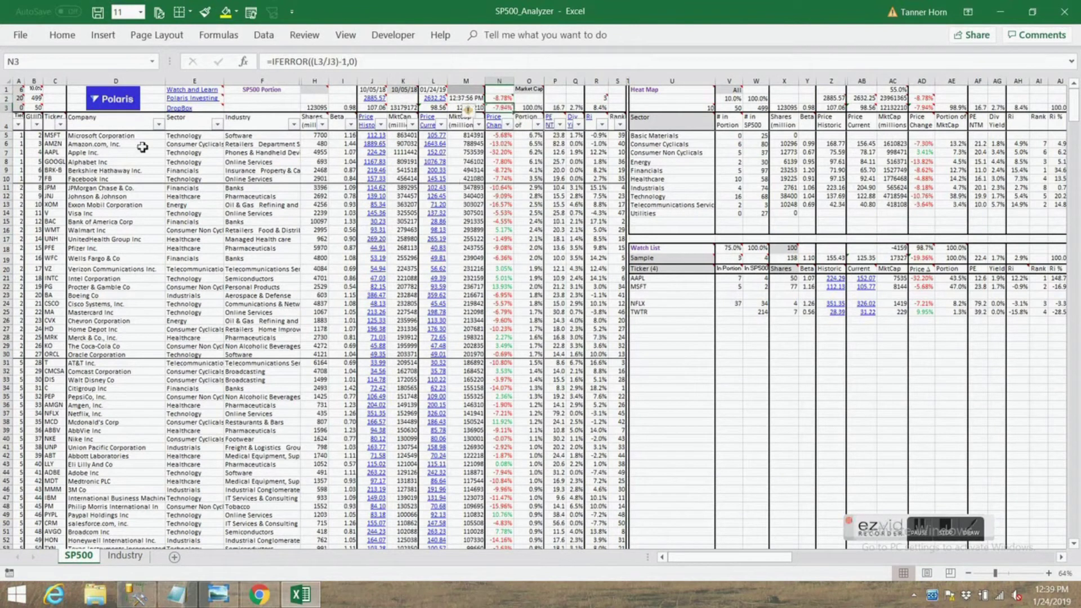
{"action": "left_click", "coordinate": [35, 108]}
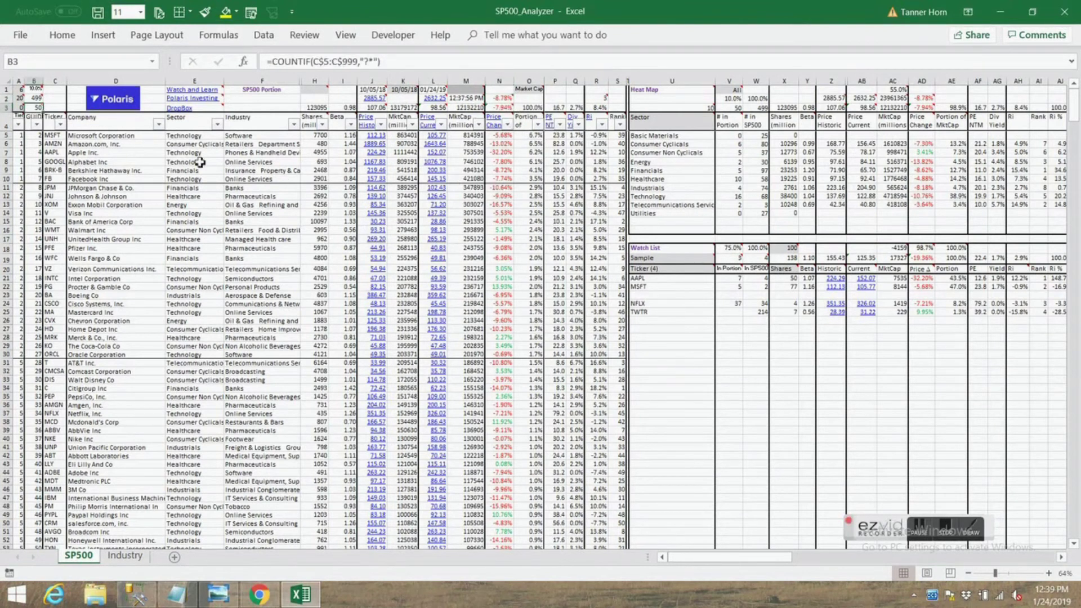
{"action": "left_click_drag", "start_coordinate": [90, 137], "coordinate": [596, 550]}
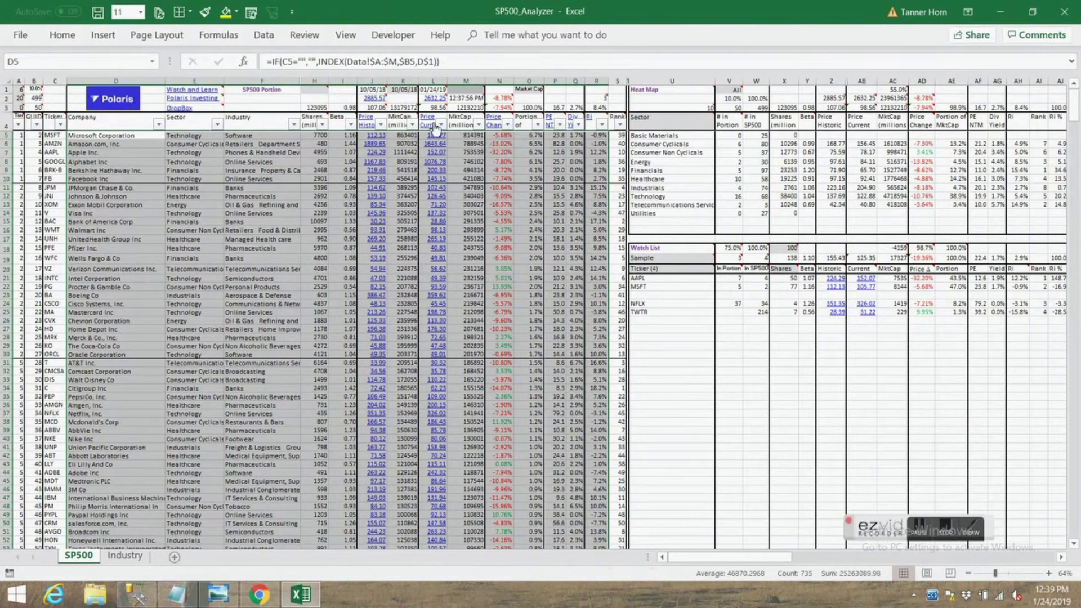
- Clear the historical date from cell K1 and refresh the current stock prices using trigger cell M1
{"action": "left_click", "coordinate": [404, 89]}
{"action": "right_click", "coordinate": [404, 88]}
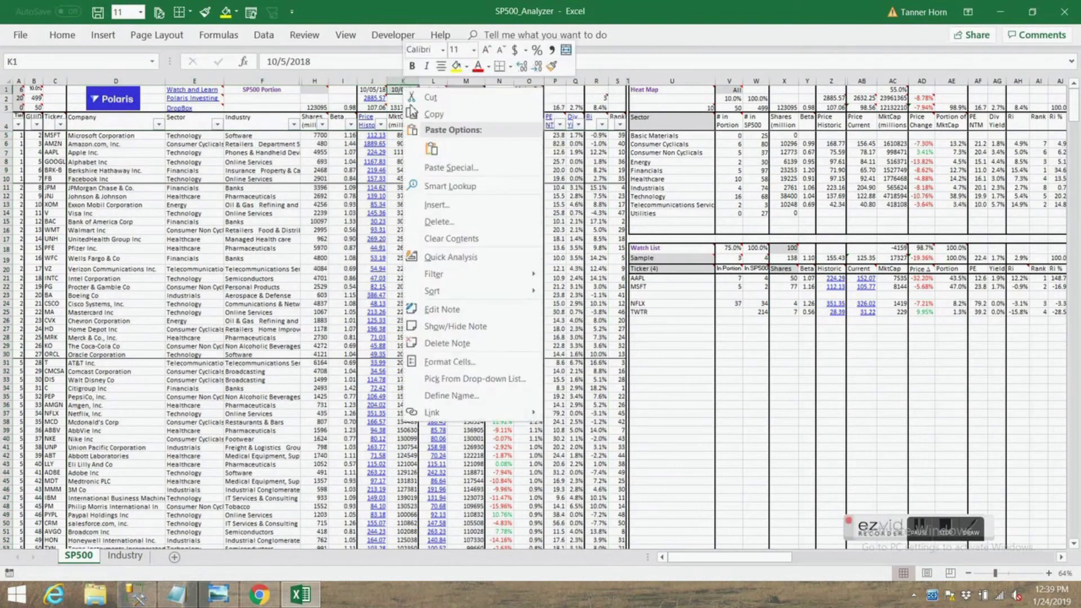
{"action": "left_click", "coordinate": [457, 241]}
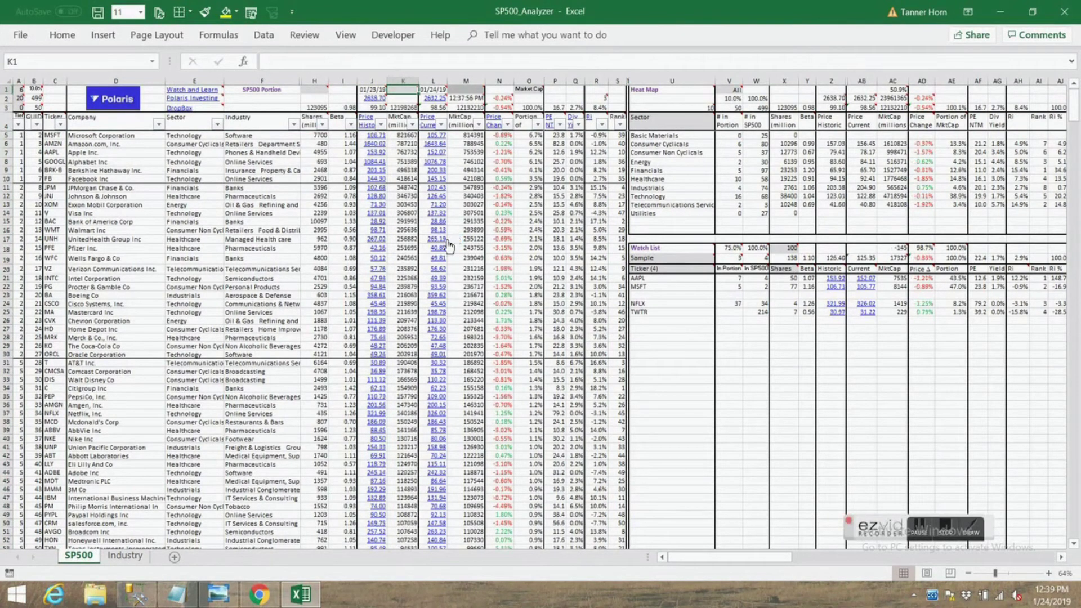
{"action": "mouse_move", "coordinate": [374, 94]}
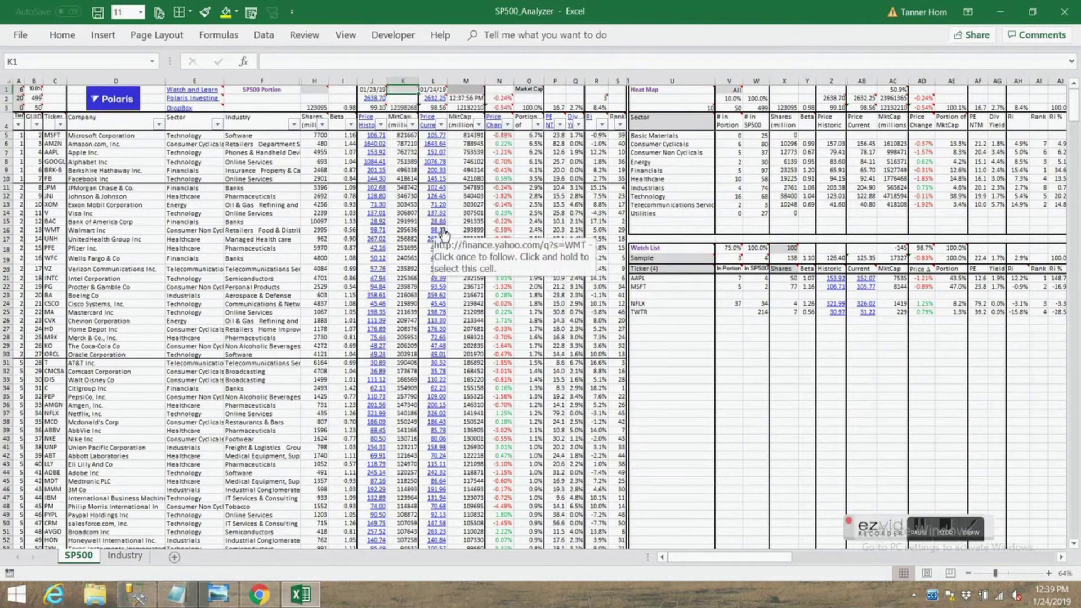
{"action": "right_click", "coordinate": [409, 89]}
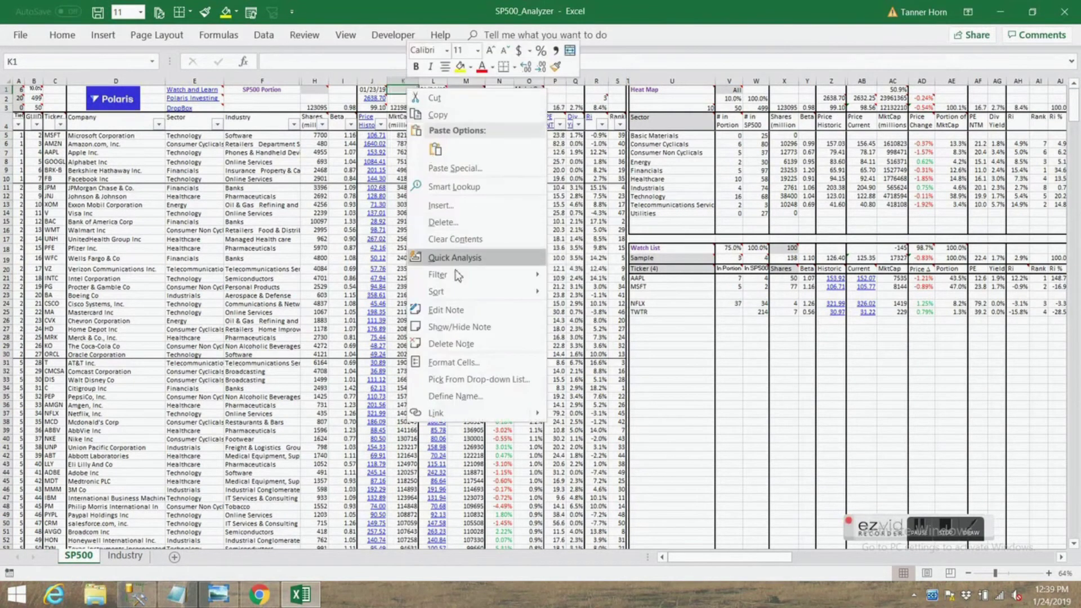
{"action": "left_click", "coordinate": [465, 239]}
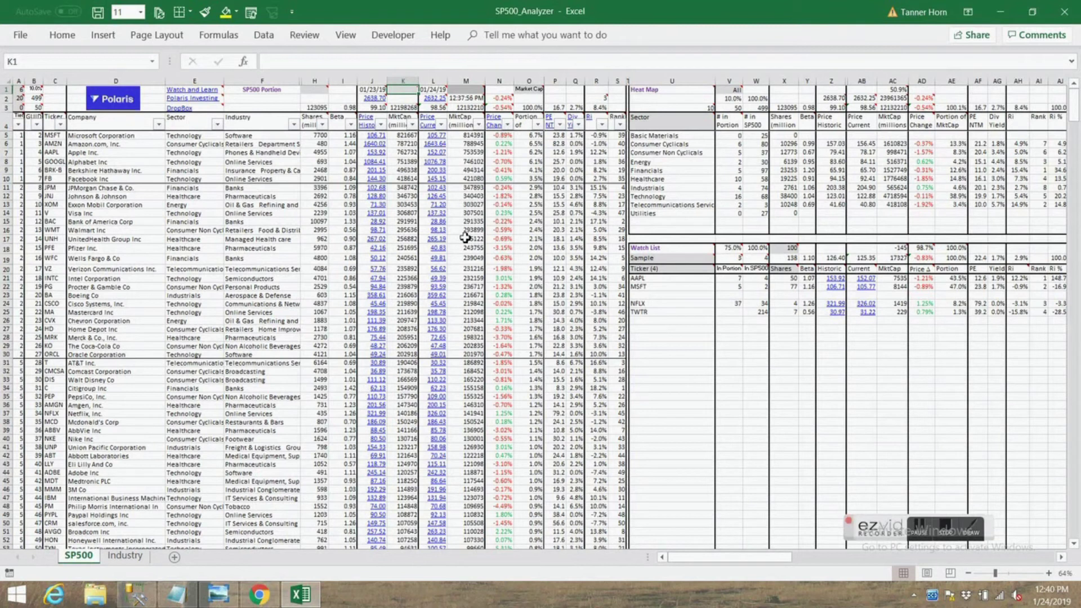
{"action": "left_click", "coordinate": [471, 90]}
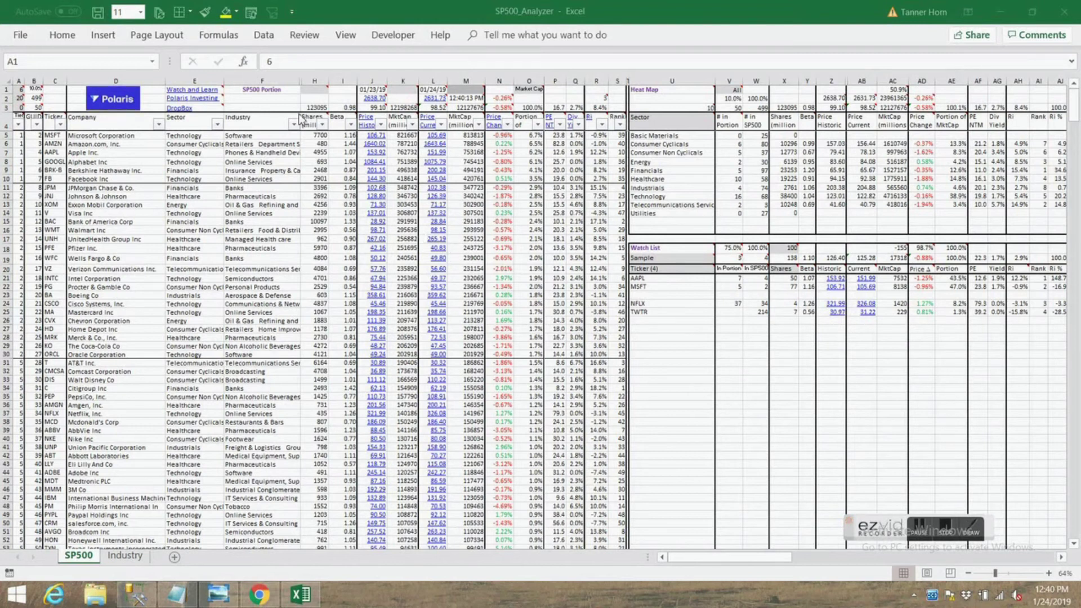
- Highlight the Company through Beta headers, inspect H5 and I5, and refresh the company profile data using trigger cell H1
{"action": "left_click_drag", "start_coordinate": [111, 123], "coordinate": [338, 127]}
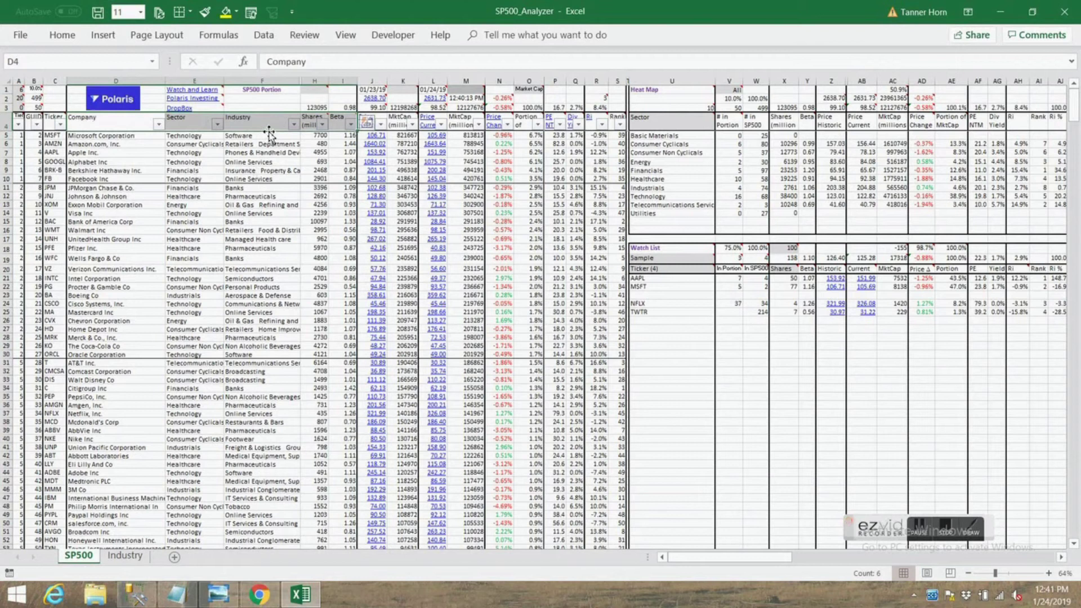
{"action": "left_click", "coordinate": [316, 136]}
{"action": "left_click", "coordinate": [345, 135]}
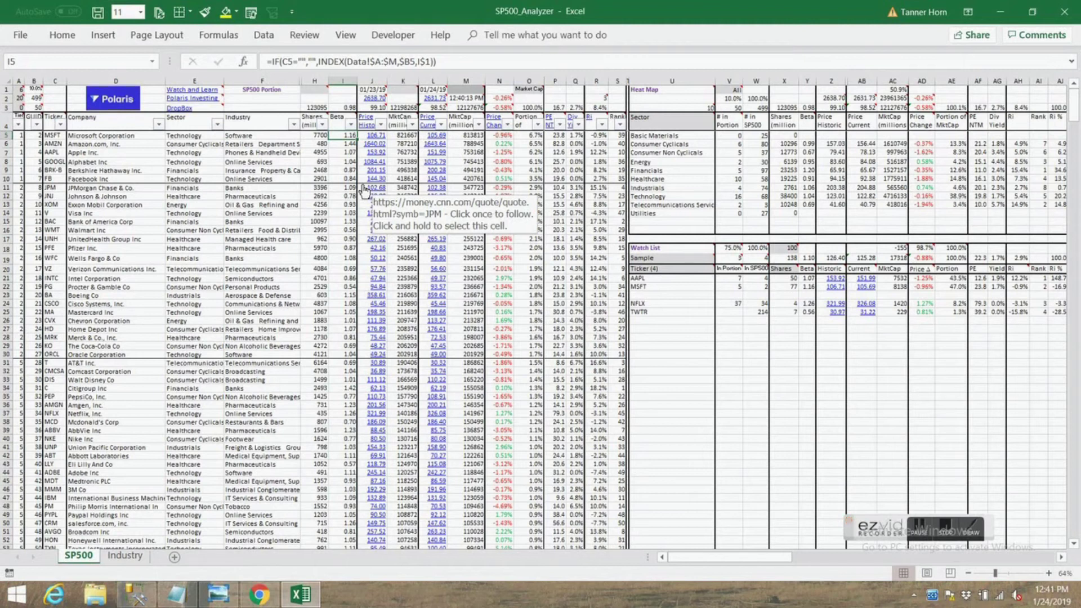
{"action": "left_click", "coordinate": [316, 91]}
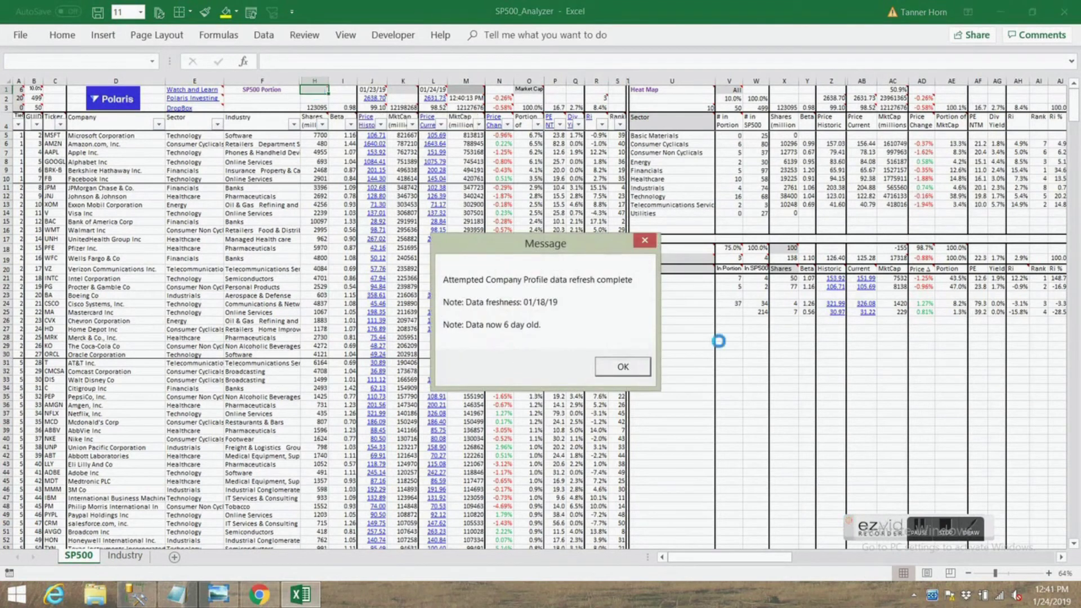
{"action": "left_click", "coordinate": [623, 367]}
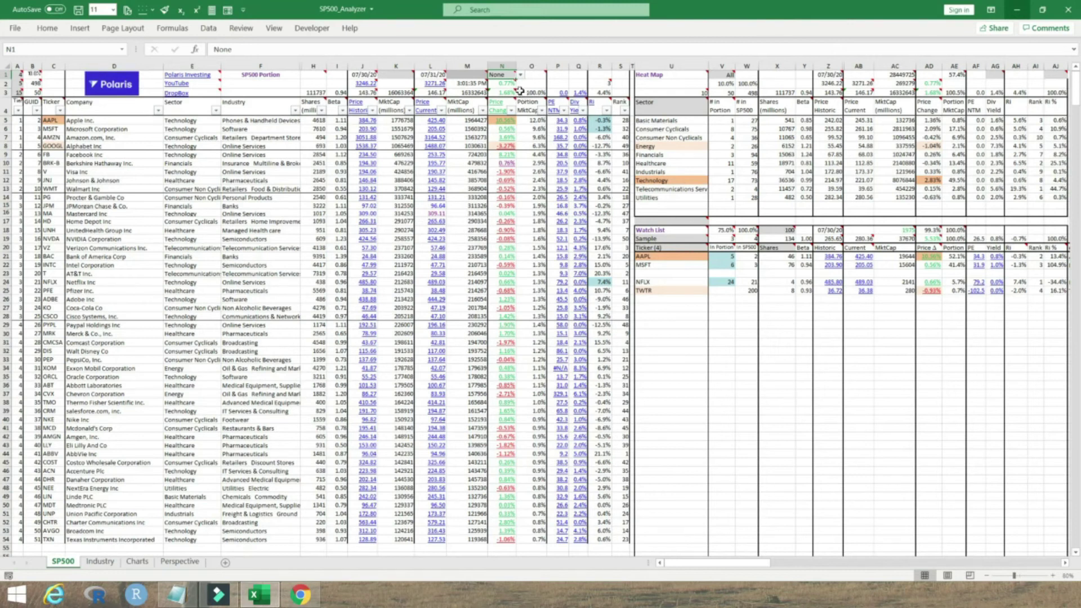
- Set the earnings highlighting in cell N1 to Soon and check BRK-B's next report date on the Estimize page in Chrome
{"action": "mouse_move", "coordinate": [499, 75]}
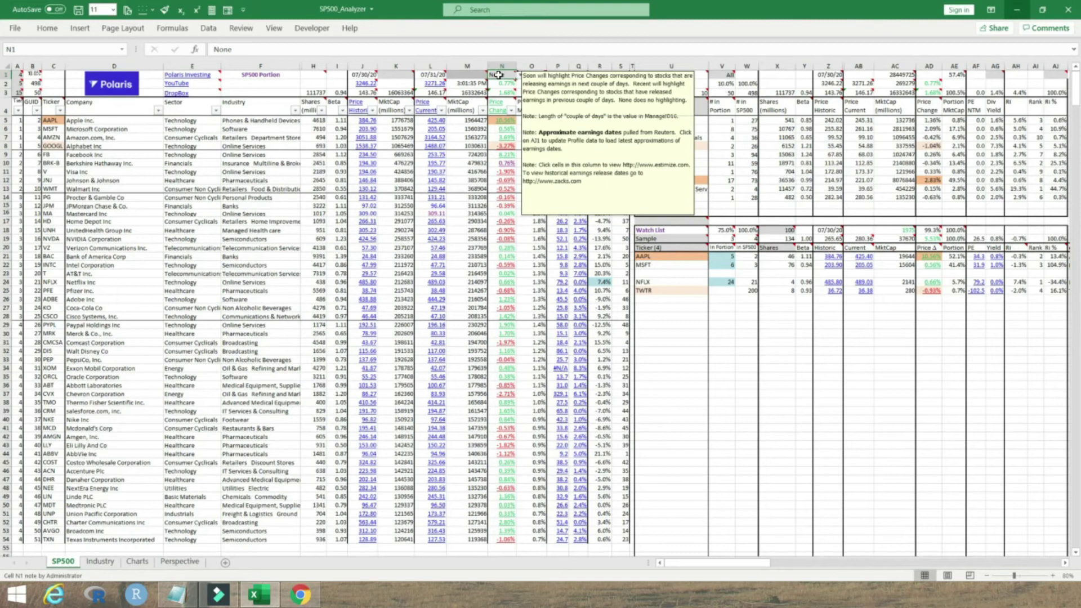
{"action": "left_click", "coordinate": [522, 76]}
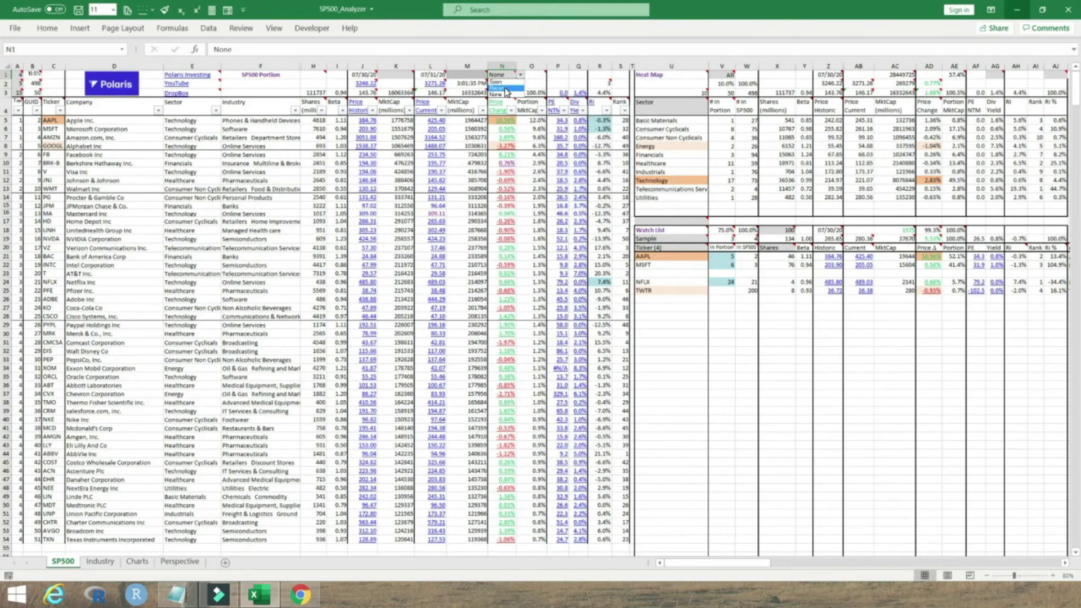
{"action": "left_click", "coordinate": [497, 81]}
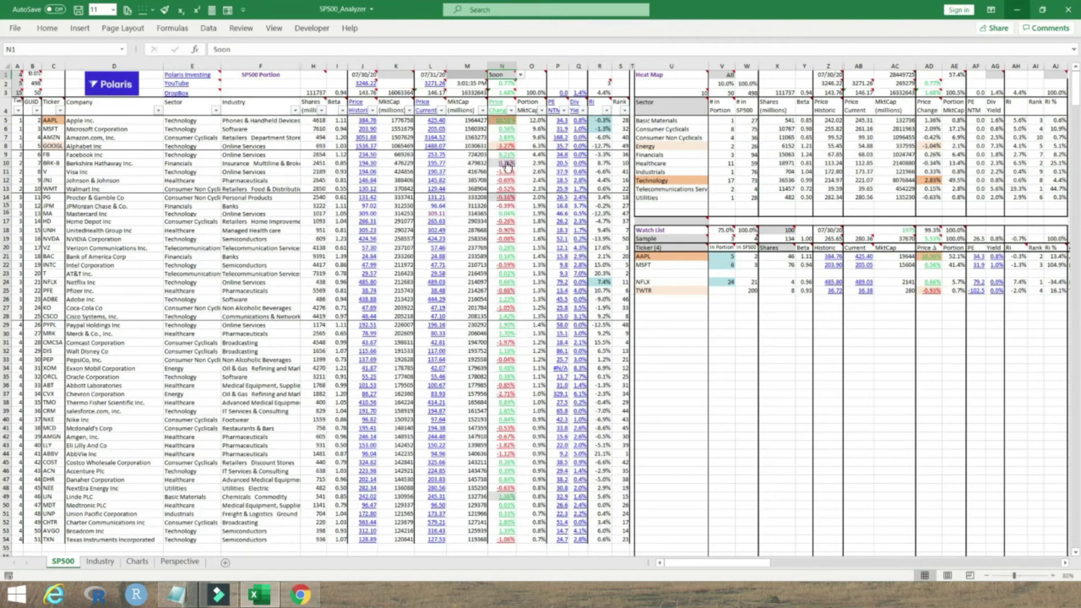
{"action": "left_click", "coordinate": [299, 598]}
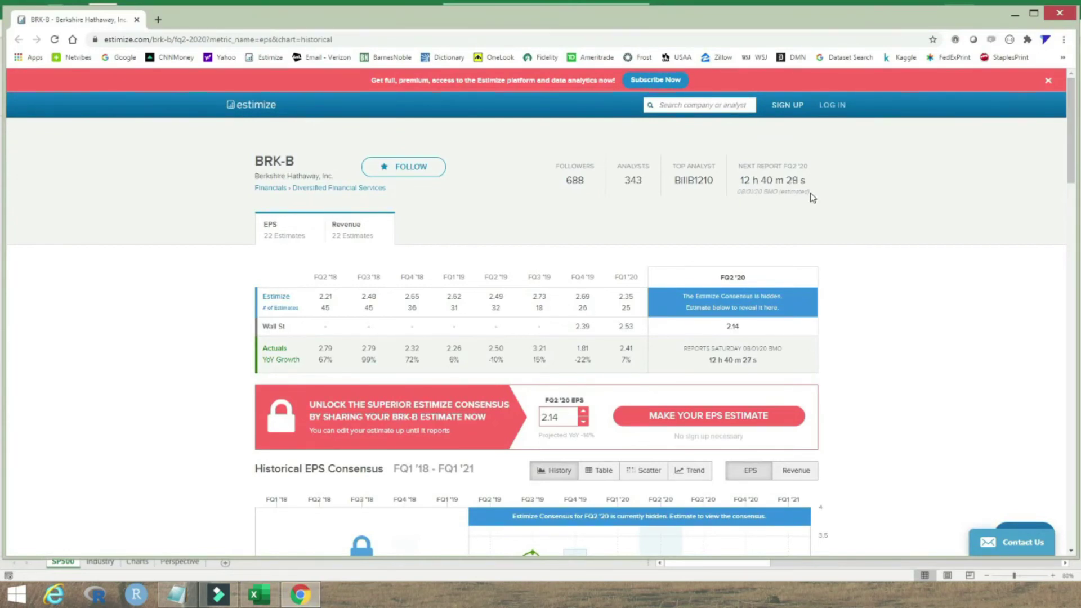
{"action": "key", "text": "alt+Tab"}
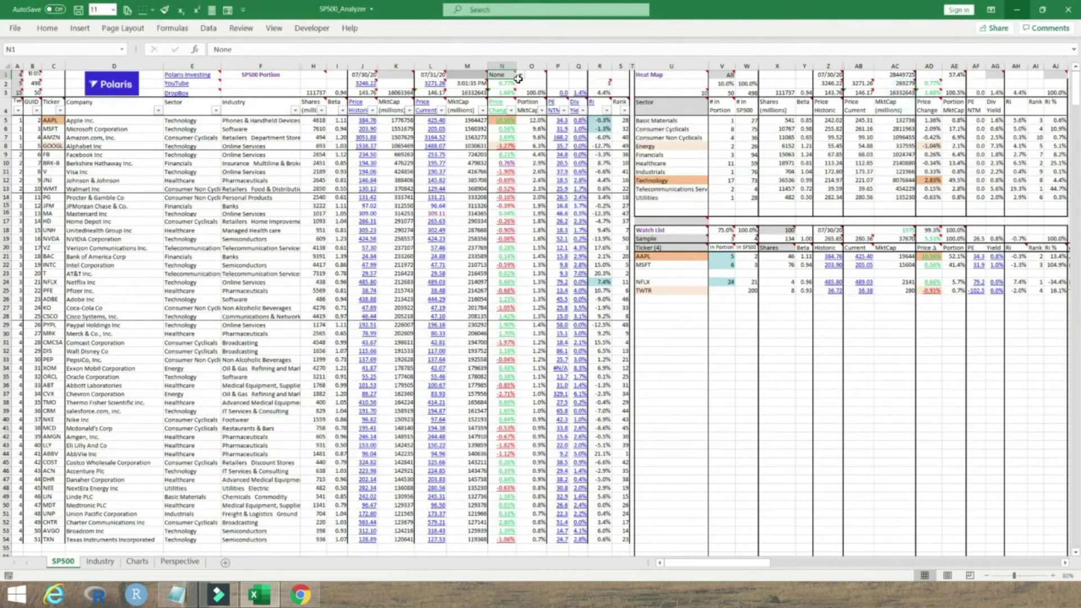
- Review the highlighting options in cell N1, unhide the Manage worksheet and select its earnings-days setting in cell D16
{"action": "left_click", "coordinate": [521, 76]}
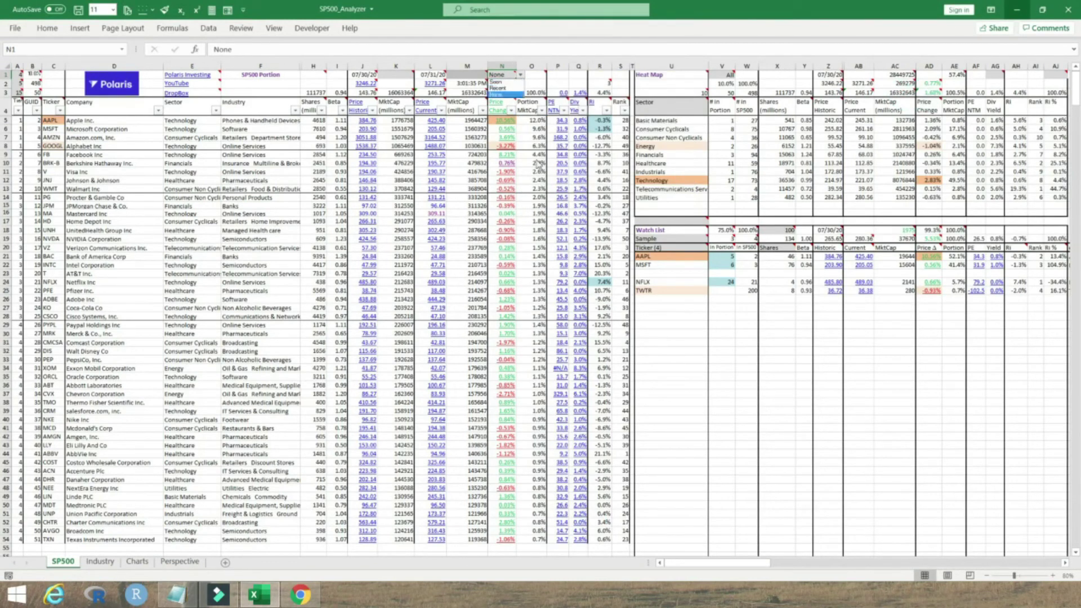
{"action": "right_click", "coordinate": [189, 564]}
{"action": "left_click", "coordinate": [212, 541]}
{"action": "left_click", "coordinate": [136, 526]}
{"action": "left_click", "coordinate": [229, 566]}
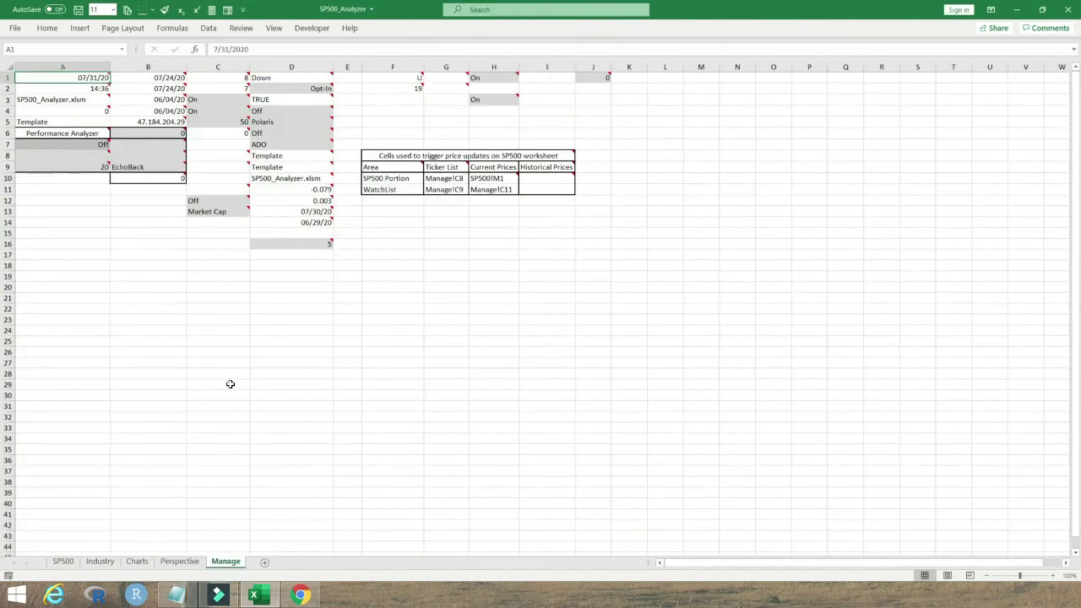
{"action": "left_click", "coordinate": [303, 246]}
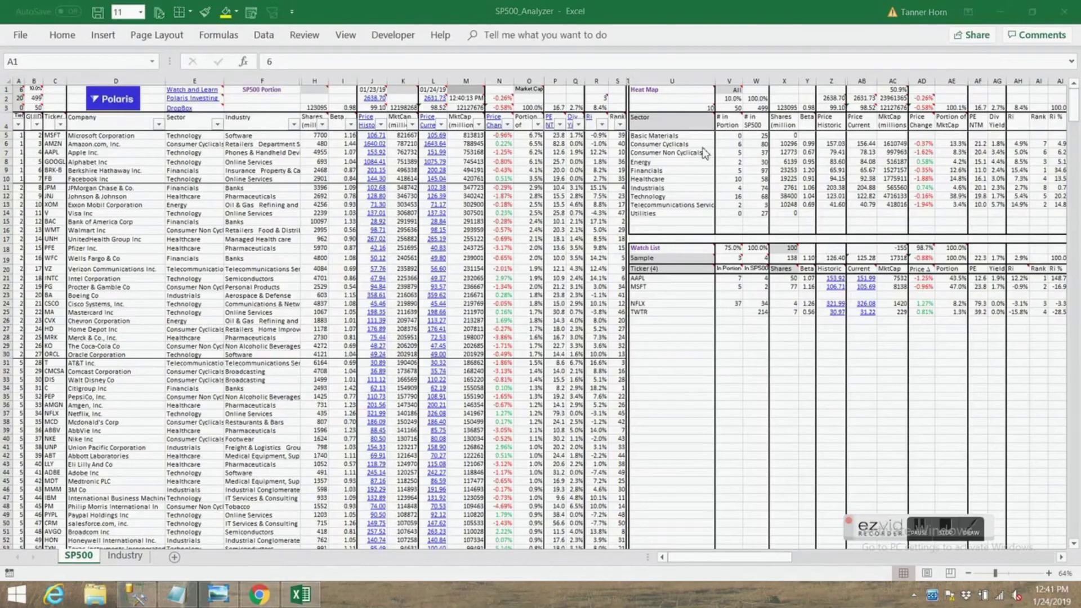
- Set the Heat Map grouping in cell U4 of the SP500 worksheet to Tier
{"action": "left_click", "coordinate": [676, 121]}
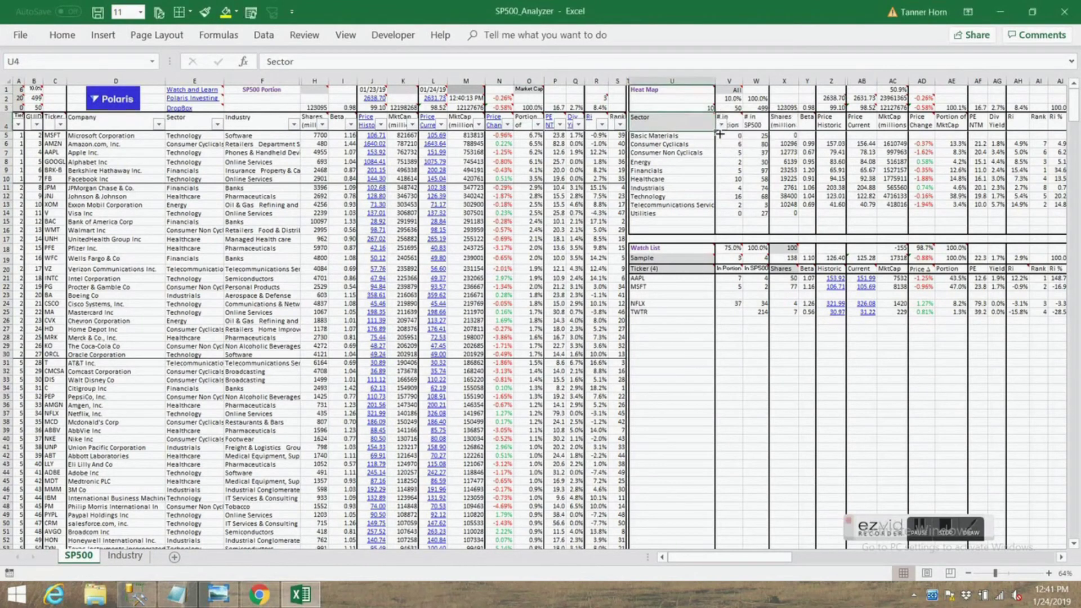
{"action": "left_click", "coordinate": [722, 127]}
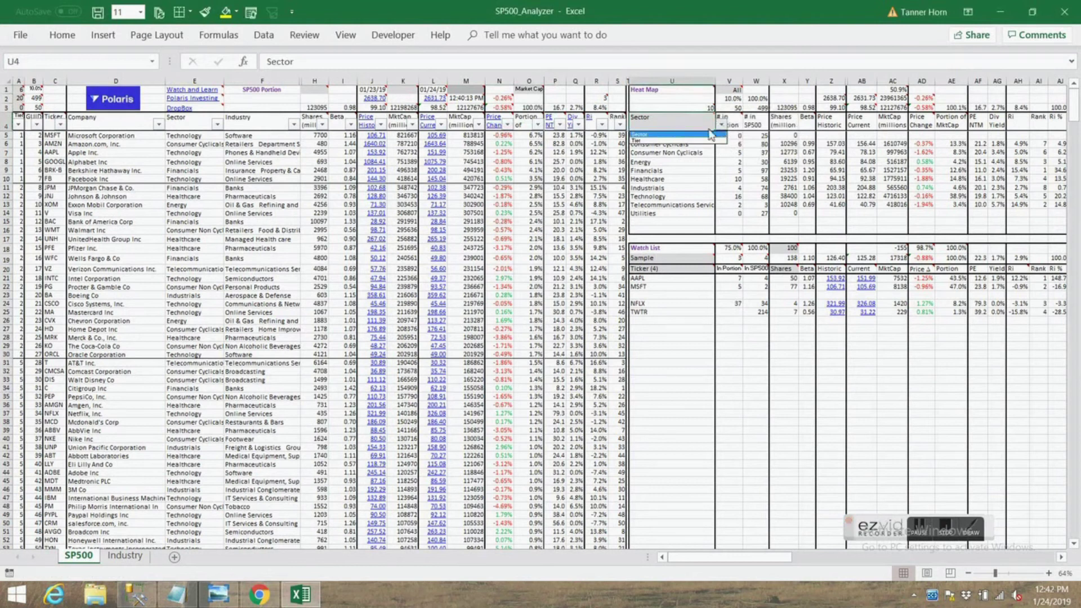
{"action": "left_click", "coordinate": [648, 150]}
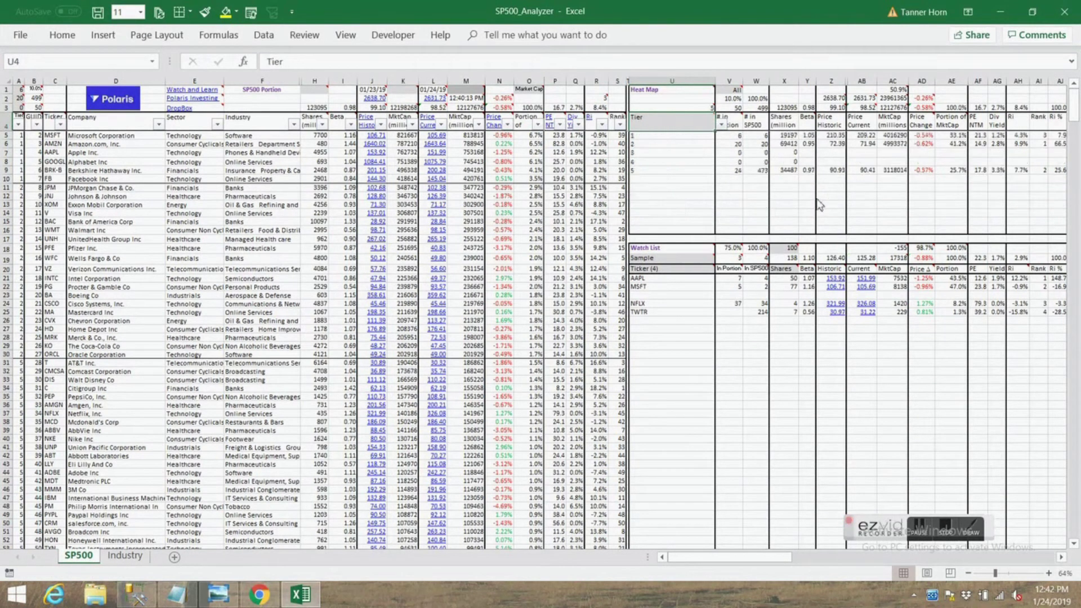
- Highlight the tier 1 rows 5 to 10 and tier 2 rows 11 to 30, and inspect the tier size in cell A1
{"action": "left_click_drag", "start_coordinate": [22, 139], "coordinate": [617, 181]}
{"action": "left_click_drag", "start_coordinate": [22, 188], "coordinate": [627, 367]}
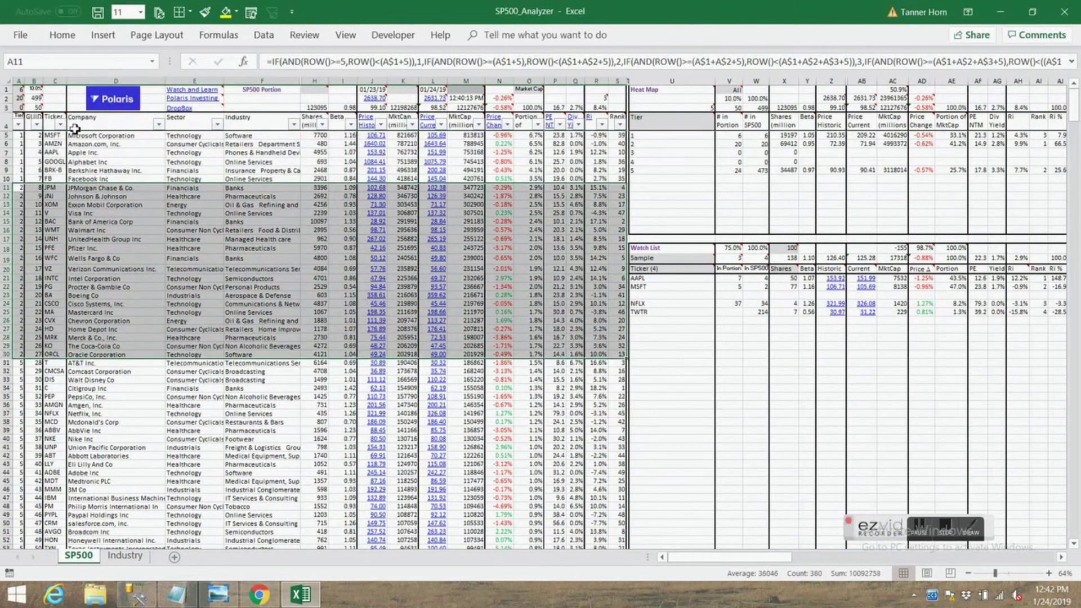
{"action": "left_click", "coordinate": [21, 90]}
{"action": "mouse_move", "coordinate": [23, 103]}
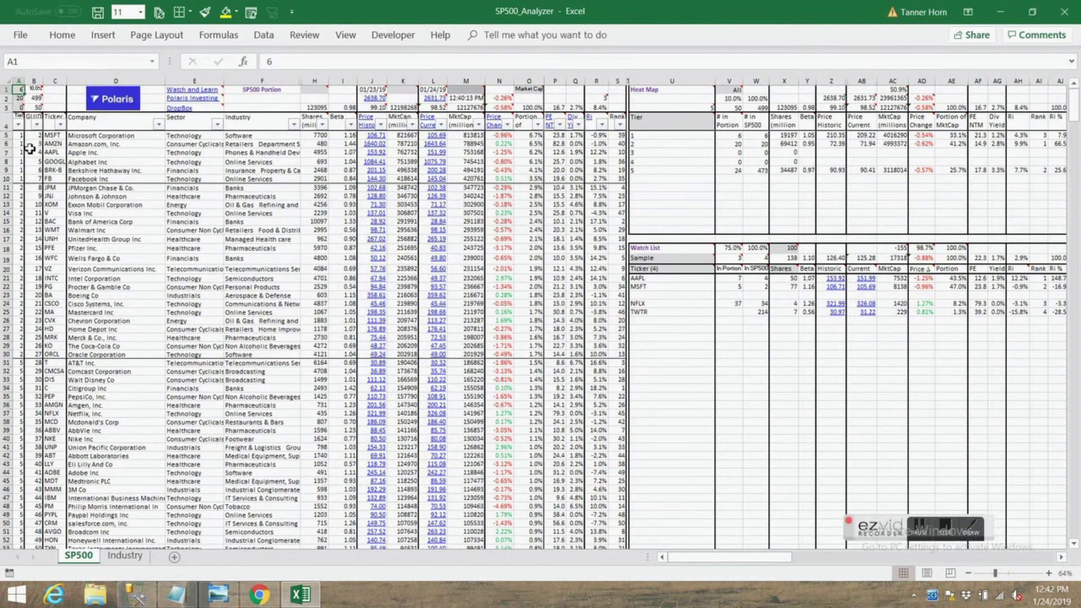
{"action": "left_click_drag", "start_coordinate": [20, 136], "coordinate": [620, 181]}
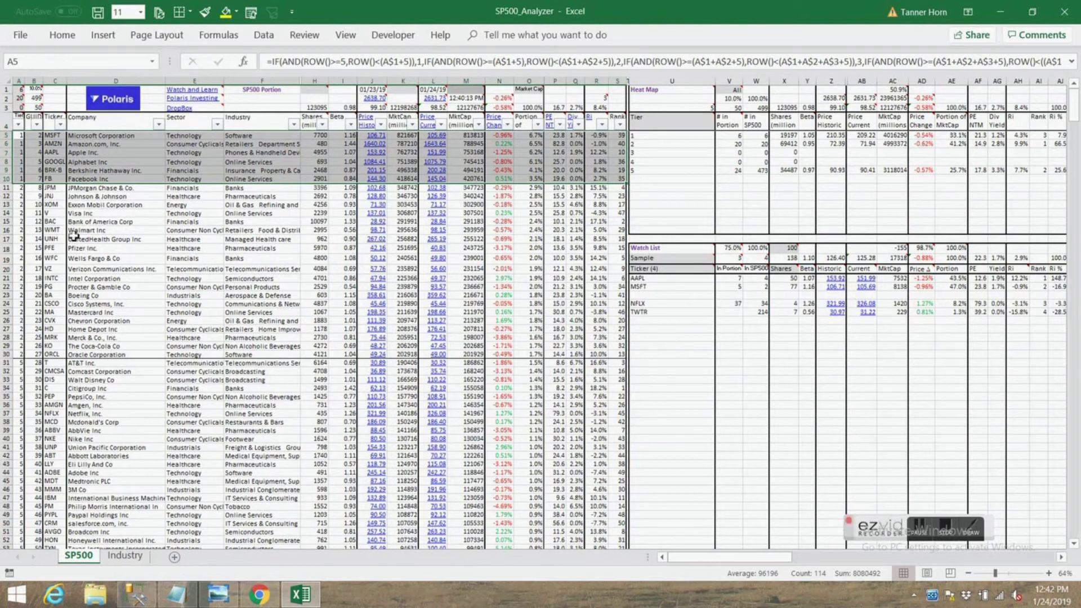
- Limit the Heat Map portion count in cell V1 to tier 1 and inspect the market-cap formulas in cells AC1 to AC3
{"action": "left_click", "coordinate": [737, 91]}
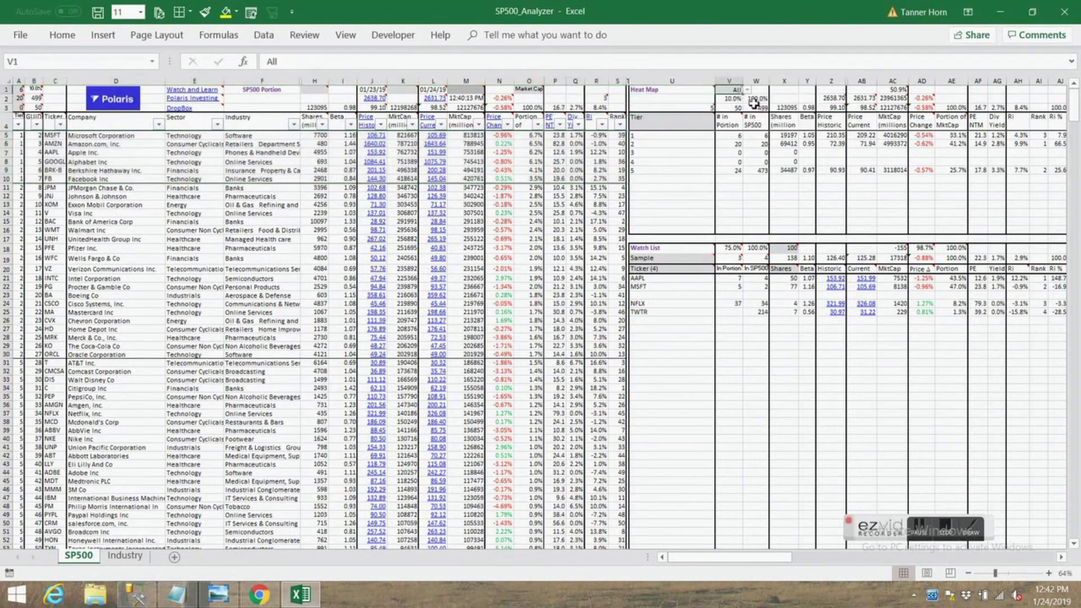
{"action": "left_click", "coordinate": [750, 92]}
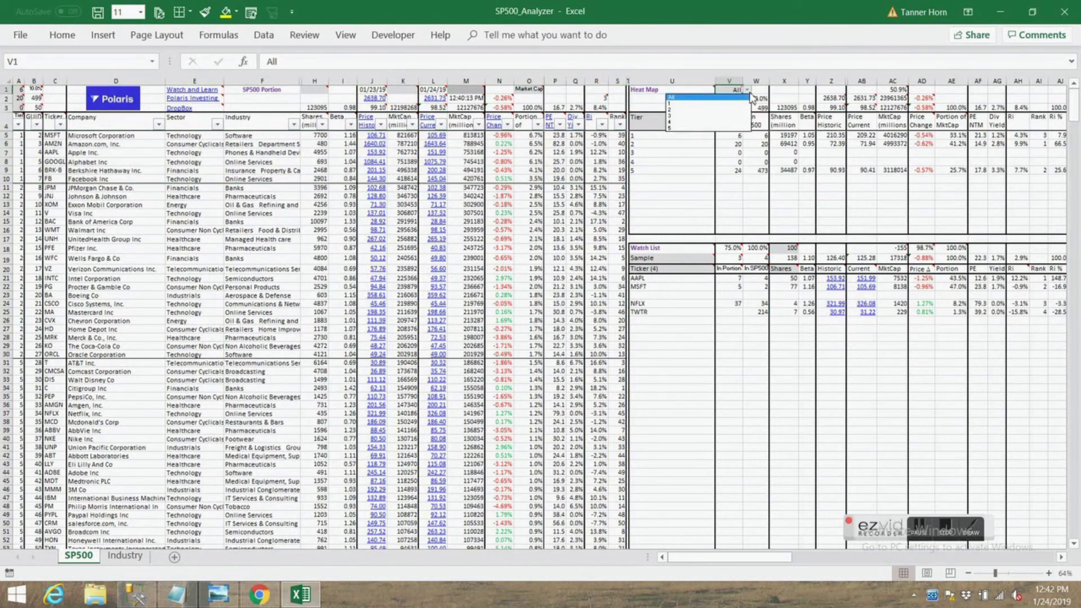
{"action": "left_click", "coordinate": [691, 105]}
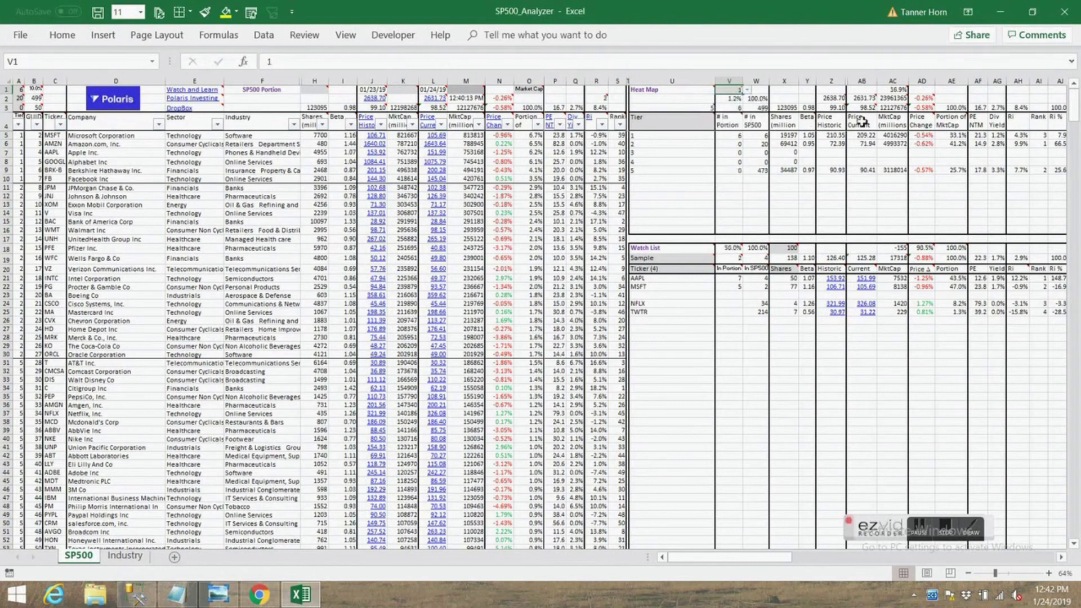
{"action": "left_click", "coordinate": [894, 90]}
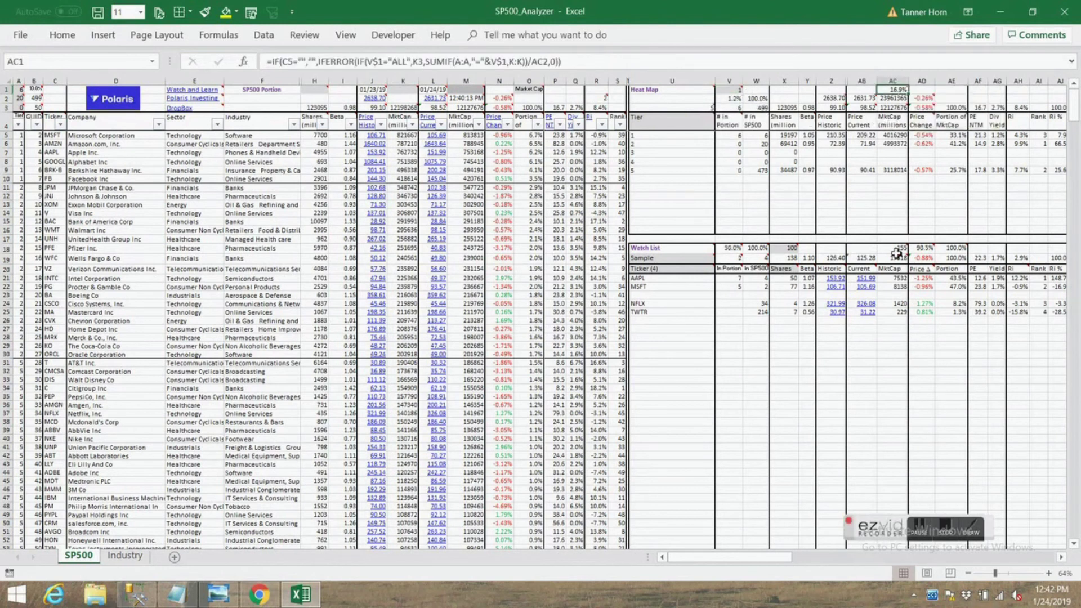
{"action": "left_click", "coordinate": [895, 107]}
{"action": "left_click", "coordinate": [899, 99]}
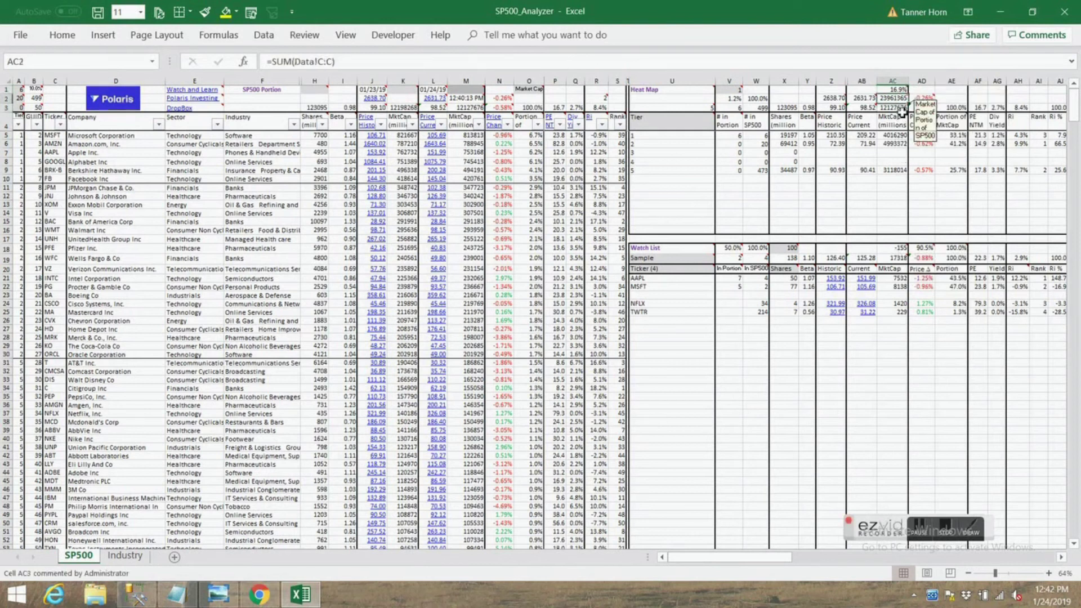
{"action": "left_click", "coordinate": [902, 110]}
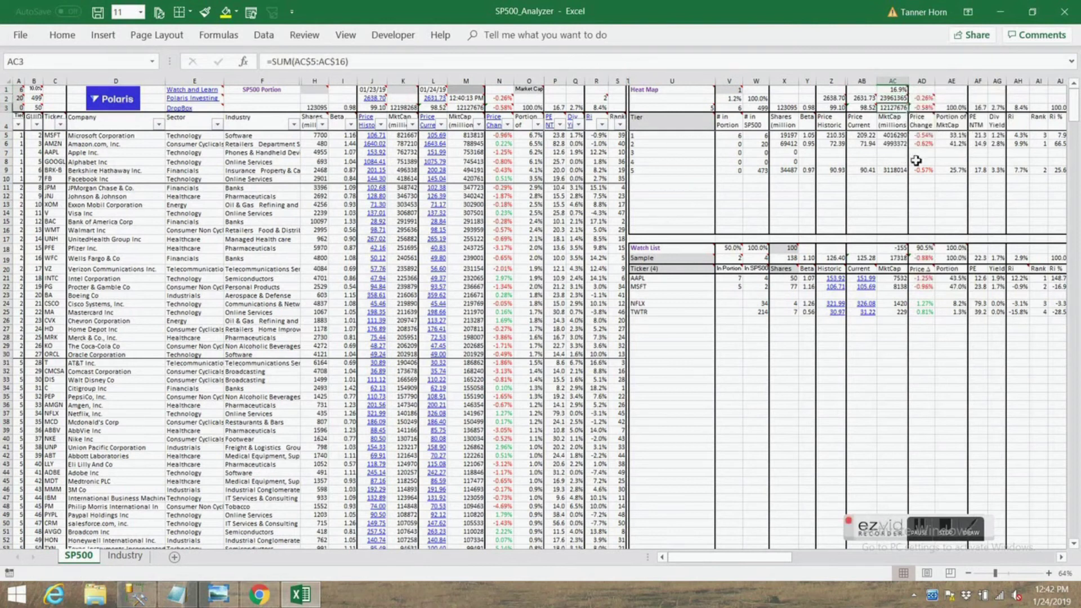
- Review the company count in B3, the note on V1 and the AC1 percentage, and highlight the tier 1 rows 5 to 10
{"action": "left_click", "coordinate": [34, 107]}
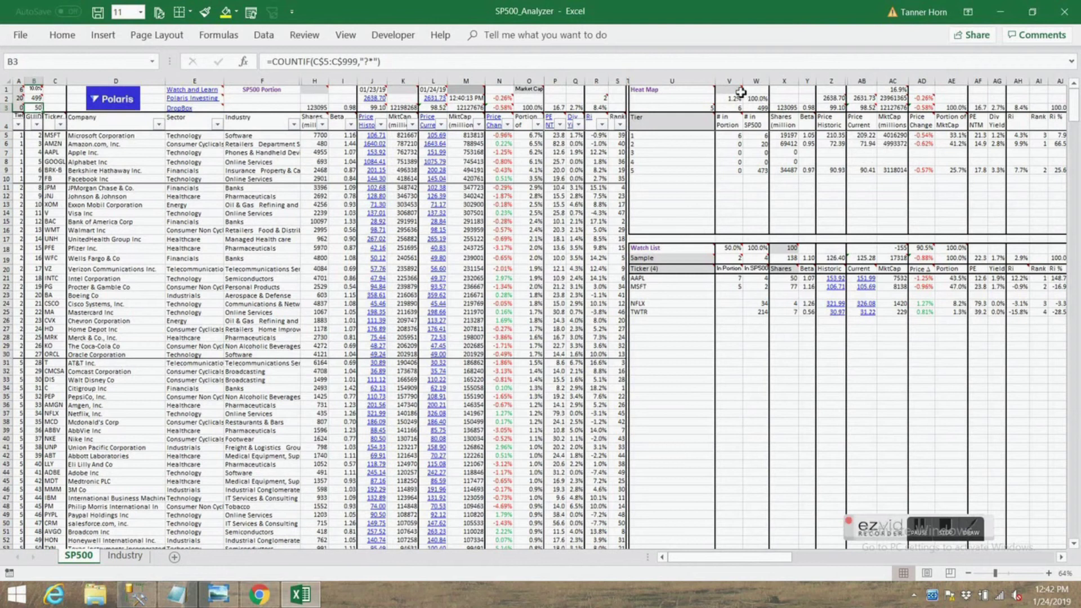
{"action": "mouse_move", "coordinate": [740, 92]}
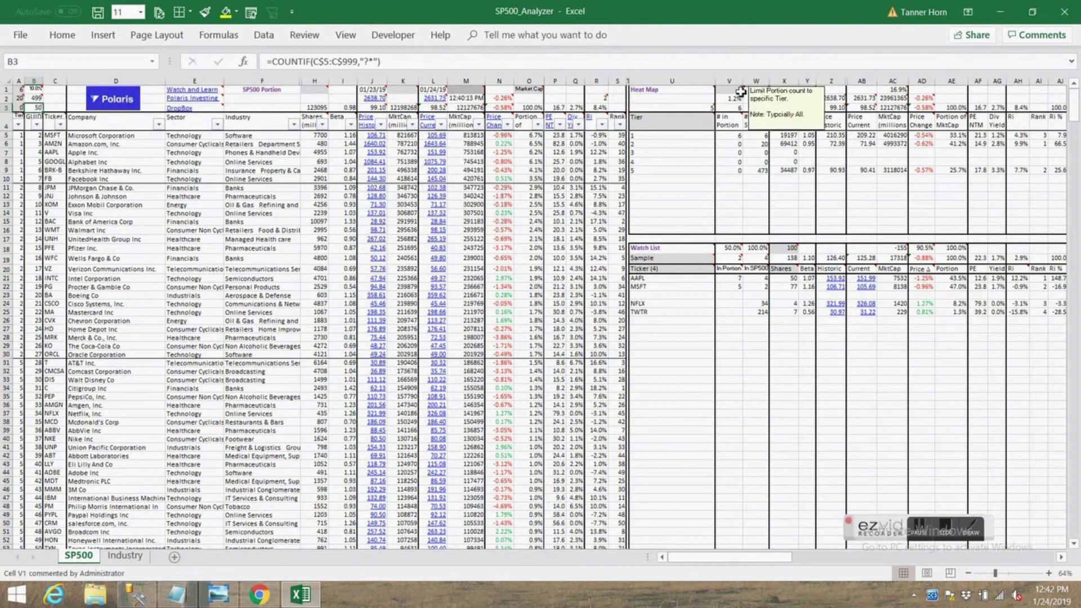
{"action": "left_click", "coordinate": [894, 90]}
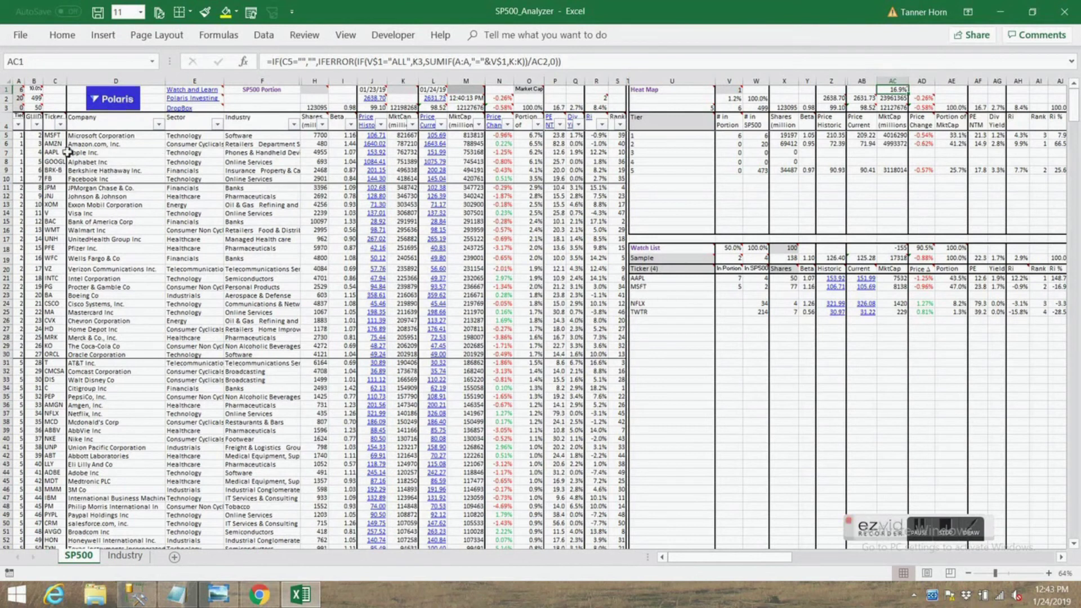
{"action": "left_click_drag", "start_coordinate": [17, 135], "coordinate": [619, 180]}
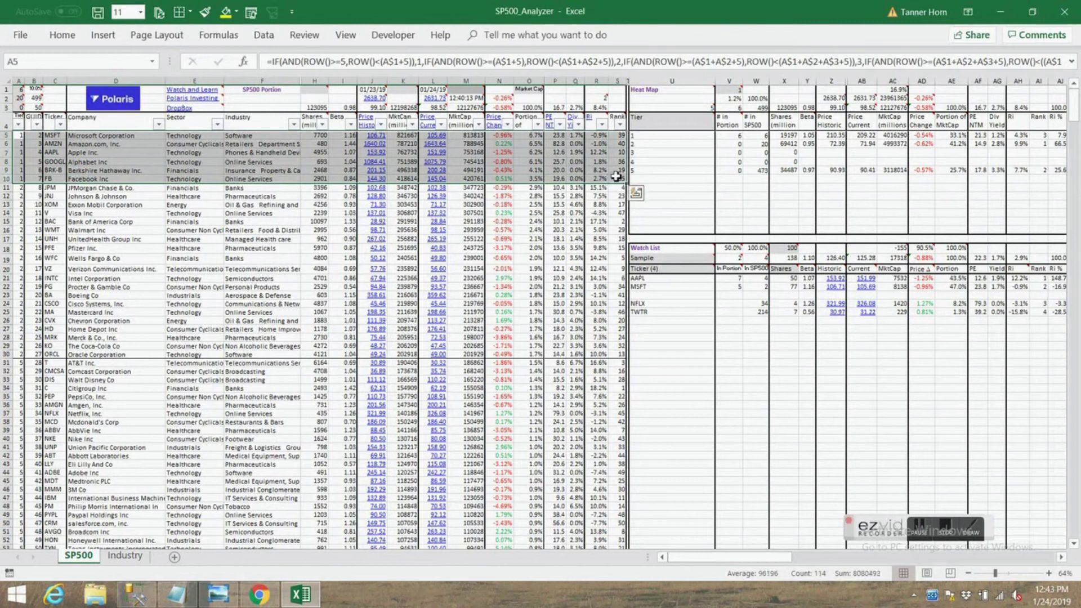
- Change the tier limit in cell V1 to 2 and to 5, checking the market-cap percentage in AC1
{"action": "left_click", "coordinate": [737, 90]}
{"action": "left_click", "coordinate": [746, 90]}
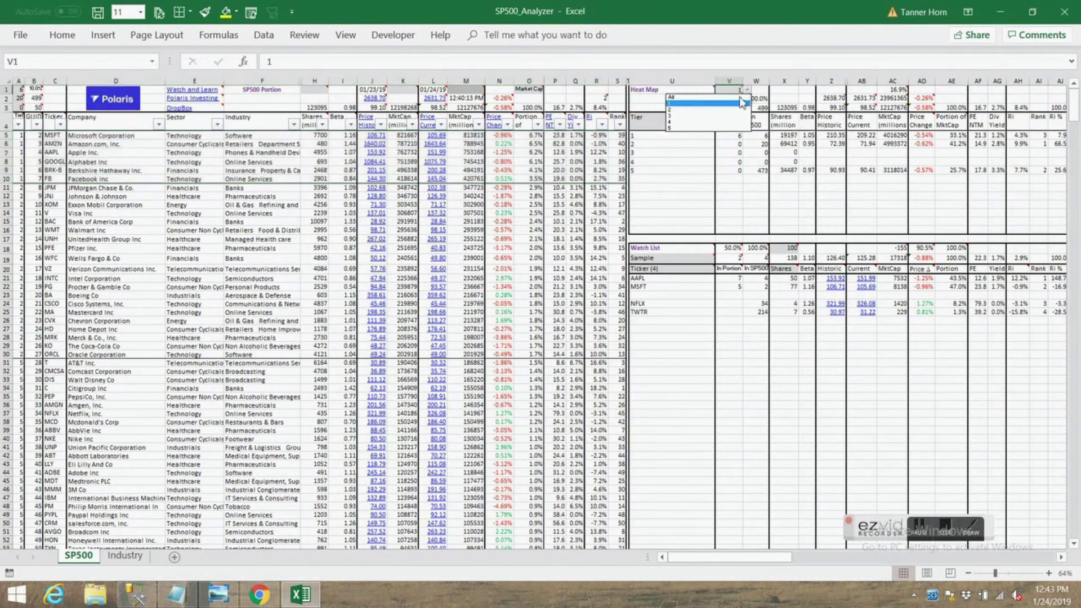
{"action": "left_click", "coordinate": [704, 111]}
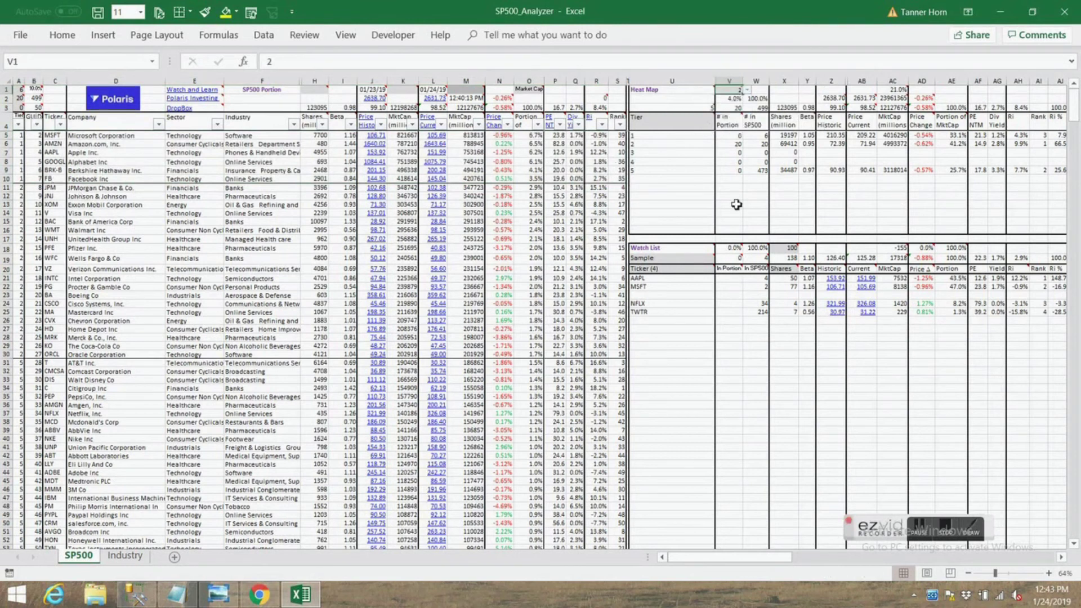
{"action": "mouse_move", "coordinate": [896, 91]}
{"action": "left_click", "coordinate": [748, 90]}
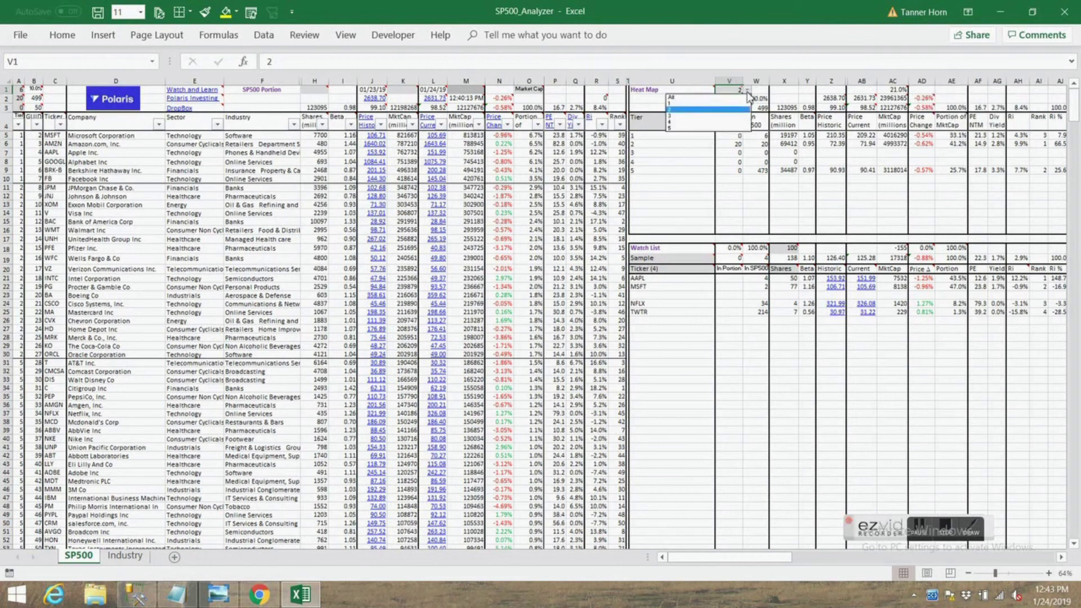
{"action": "left_click", "coordinate": [678, 129]}
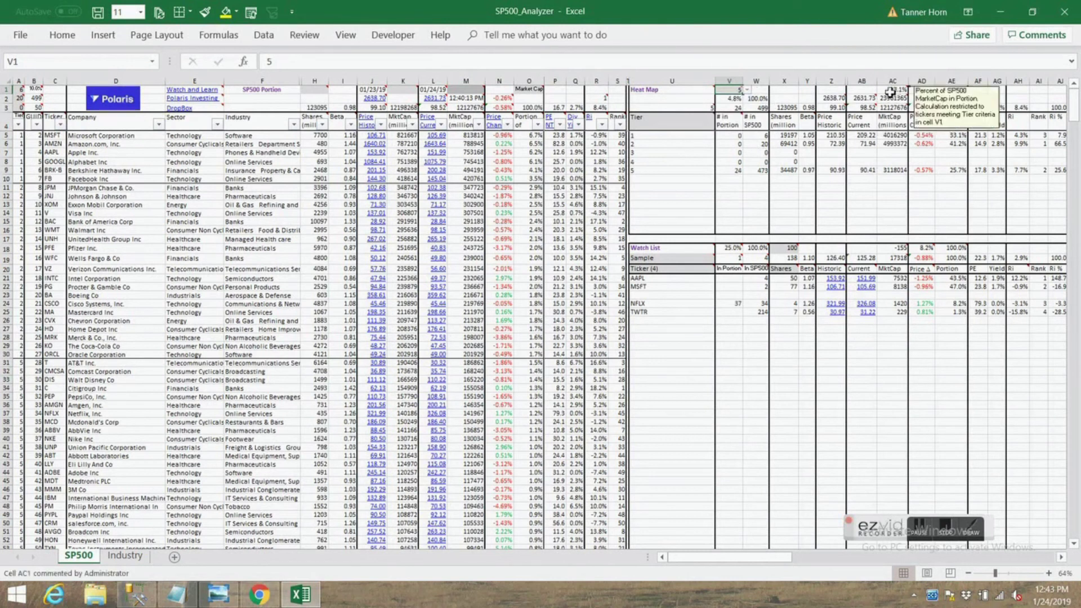
- Set the tier limit in cell V1 back to All and inspect the market-cap percentage in AC1
{"action": "left_click", "coordinate": [748, 90]}
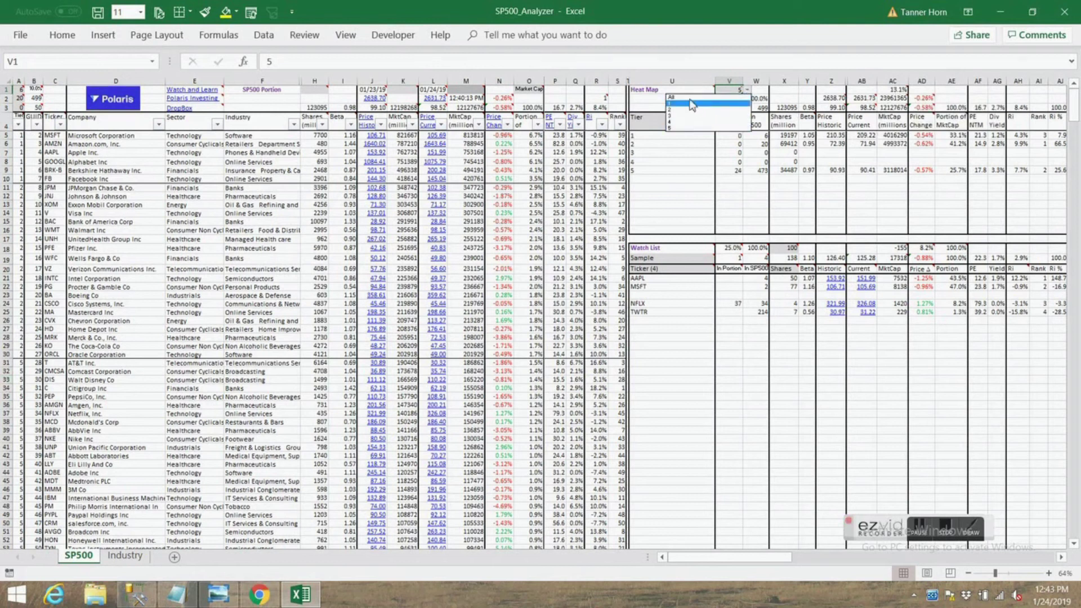
{"action": "left_click", "coordinate": [694, 97]}
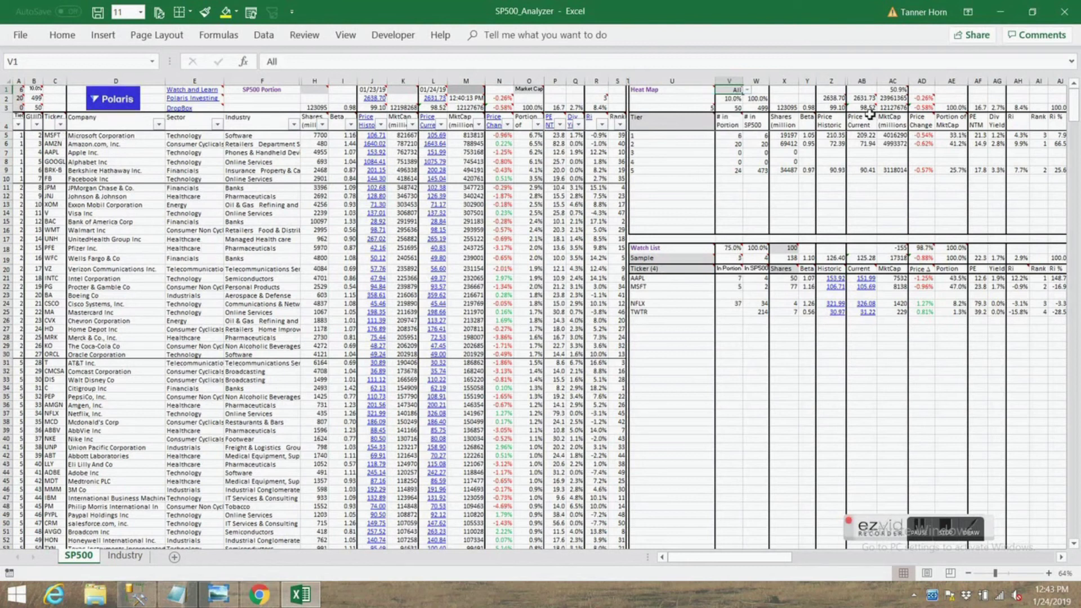
{"action": "left_click", "coordinate": [894, 89]}
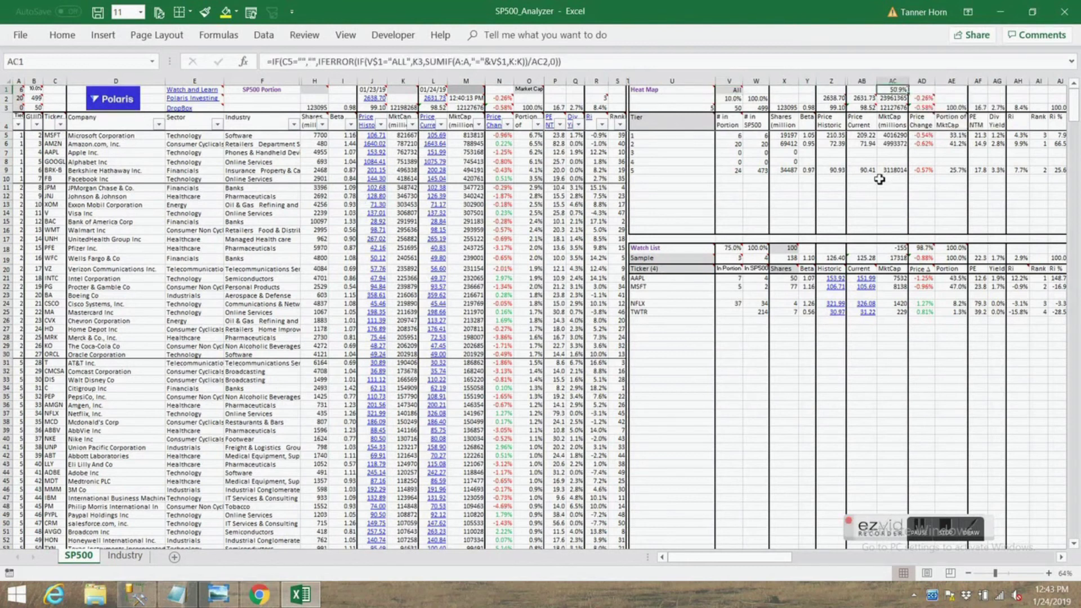
- Inspect Microsoft's historic market cap in K5 and shares in H5, and highlight the company names in D5 to D18
{"action": "left_click", "coordinate": [406, 136]}
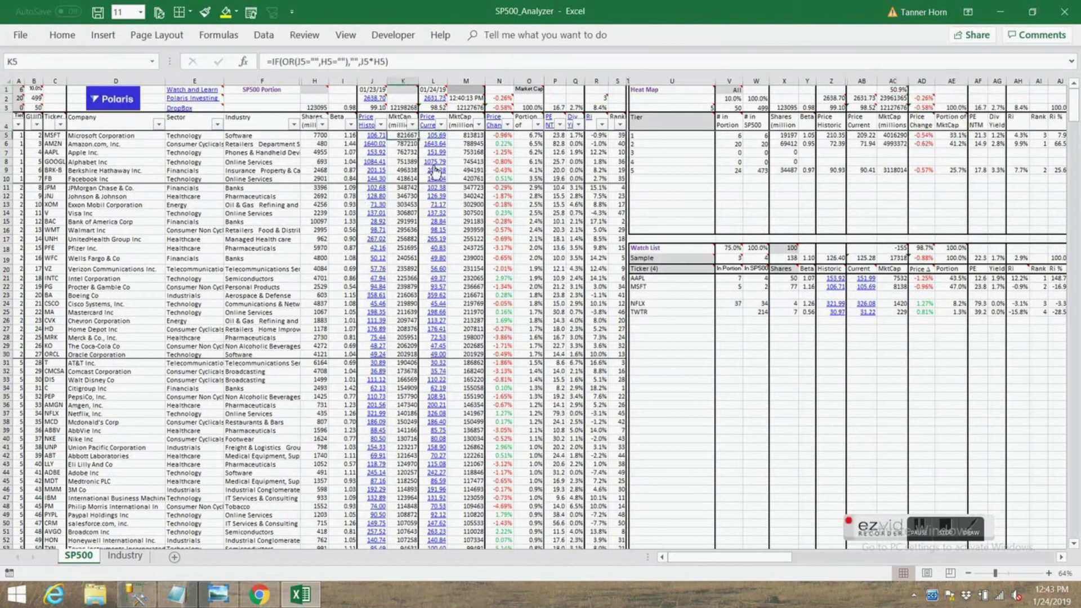
{"action": "left_click", "coordinate": [319, 137]}
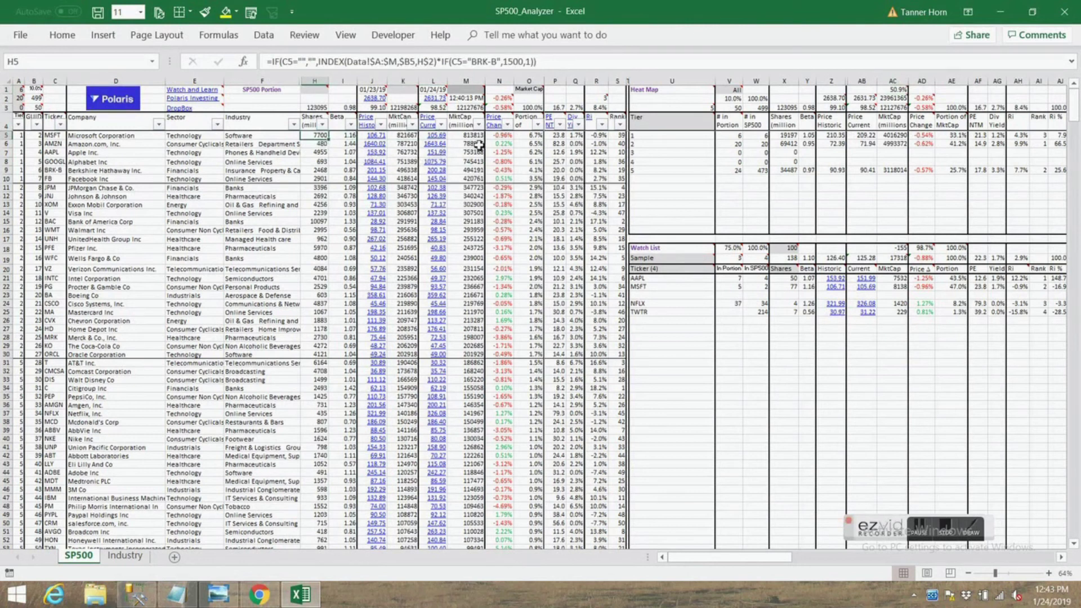
{"action": "left_click_drag", "start_coordinate": [102, 140], "coordinate": [96, 251]}
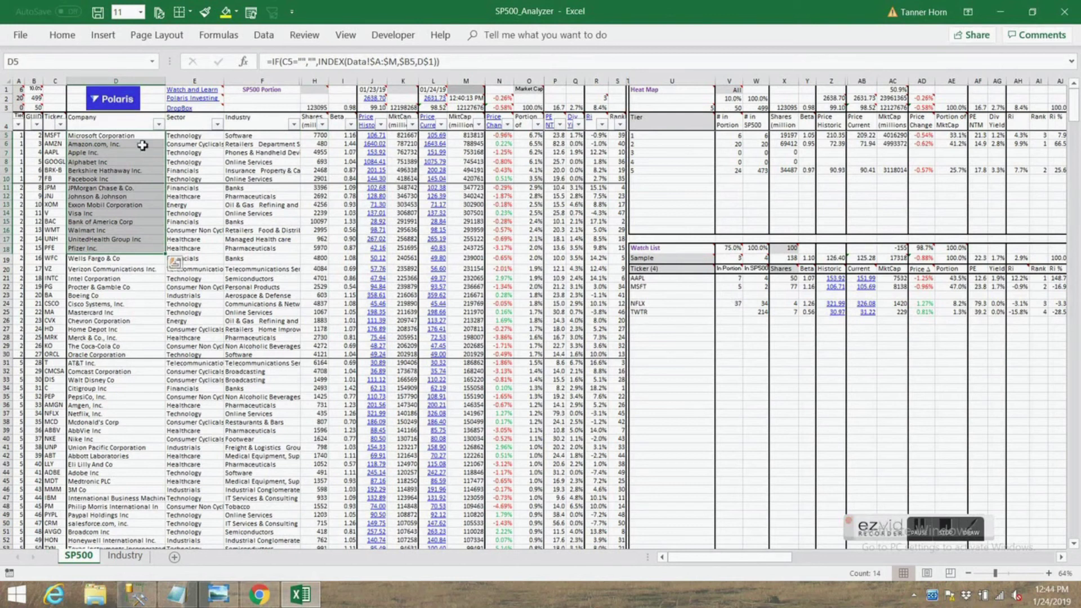
{"action": "left_click", "coordinate": [99, 138]}
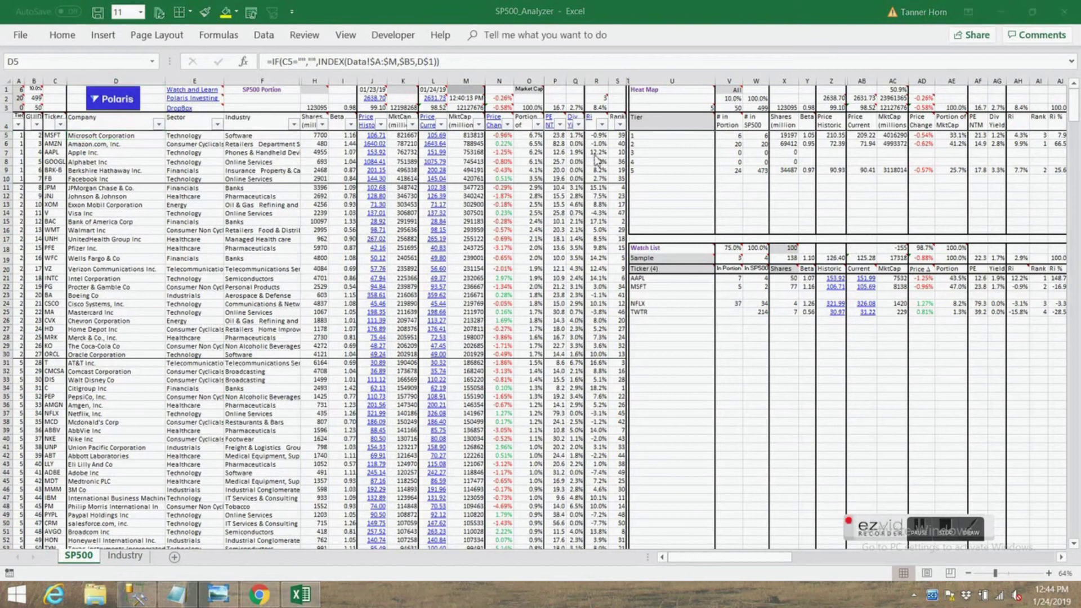
- Examine the portion weights in column O, highlighting tier 1 cells O5 to O10 and checking the company count in B3
{"action": "left_click", "coordinate": [528, 81]}
{"action": "left_click", "coordinate": [529, 81]}
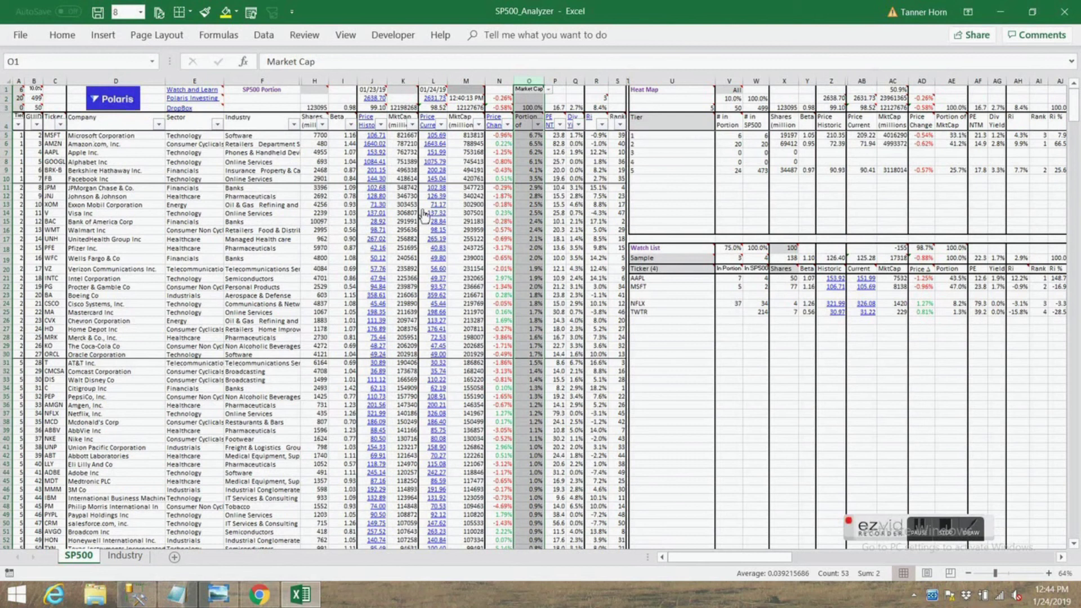
{"action": "left_click", "coordinate": [536, 141]}
{"action": "left_click_drag", "start_coordinate": [536, 141], "coordinate": [535, 179]}
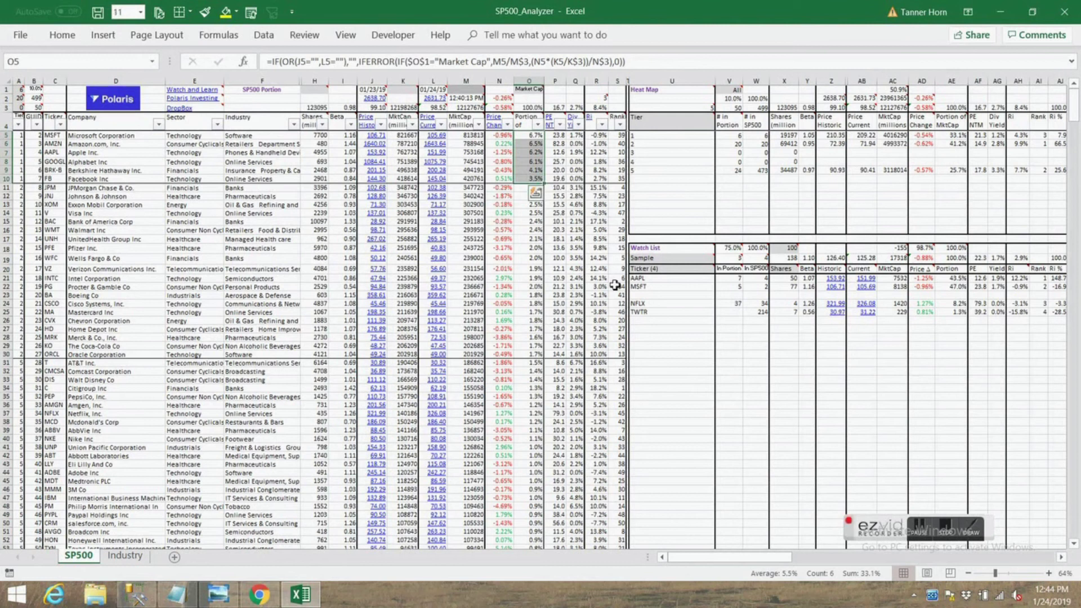
{"action": "left_click", "coordinate": [34, 107]}
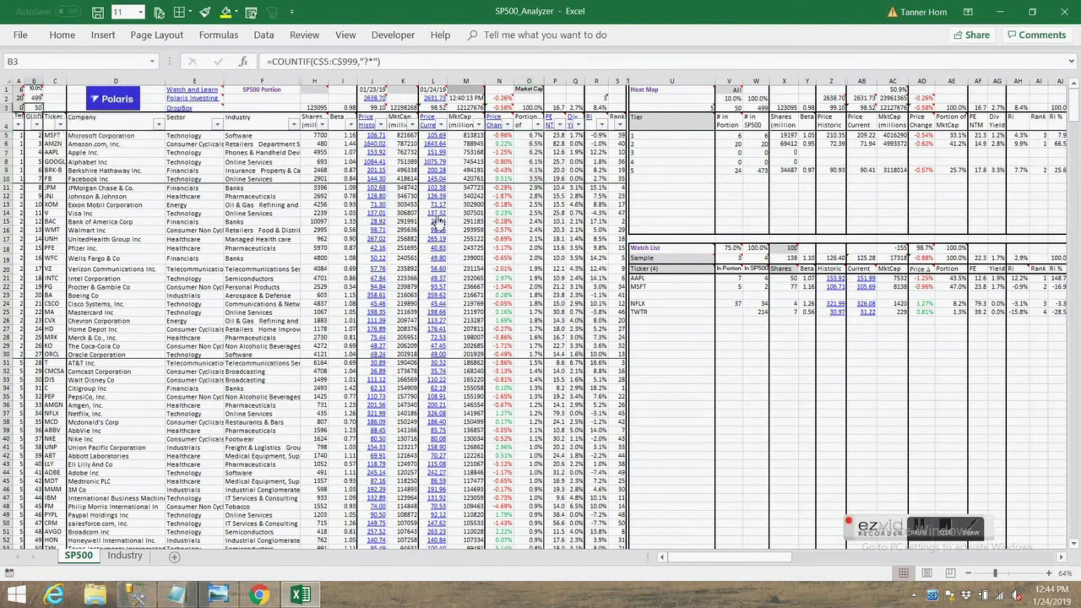
{"action": "left_click_drag", "start_coordinate": [535, 139], "coordinate": [532, 179]}
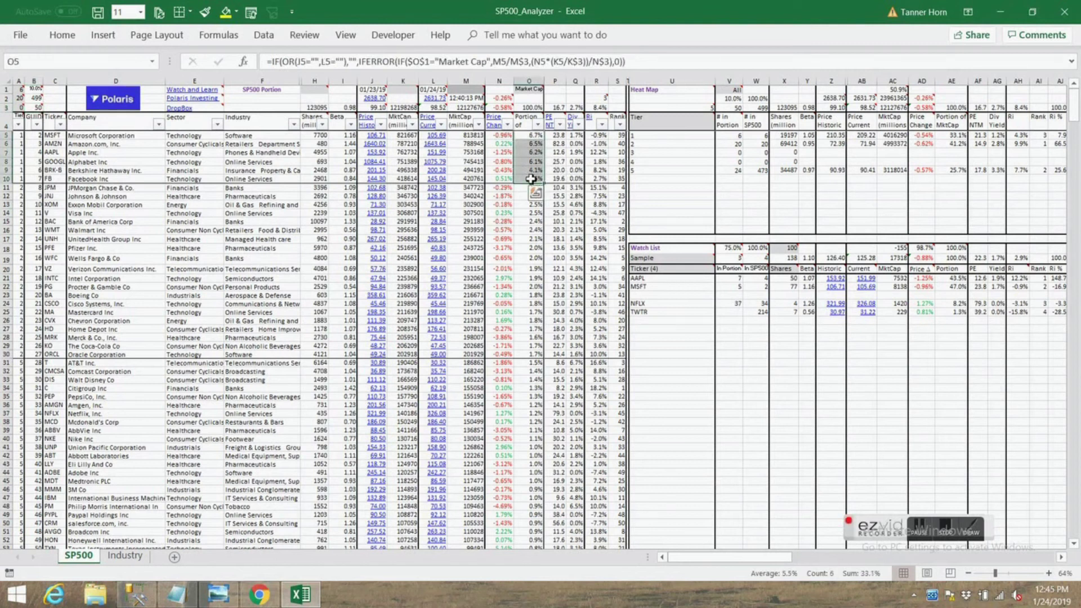
{"action": "left_click", "coordinate": [531, 137]}
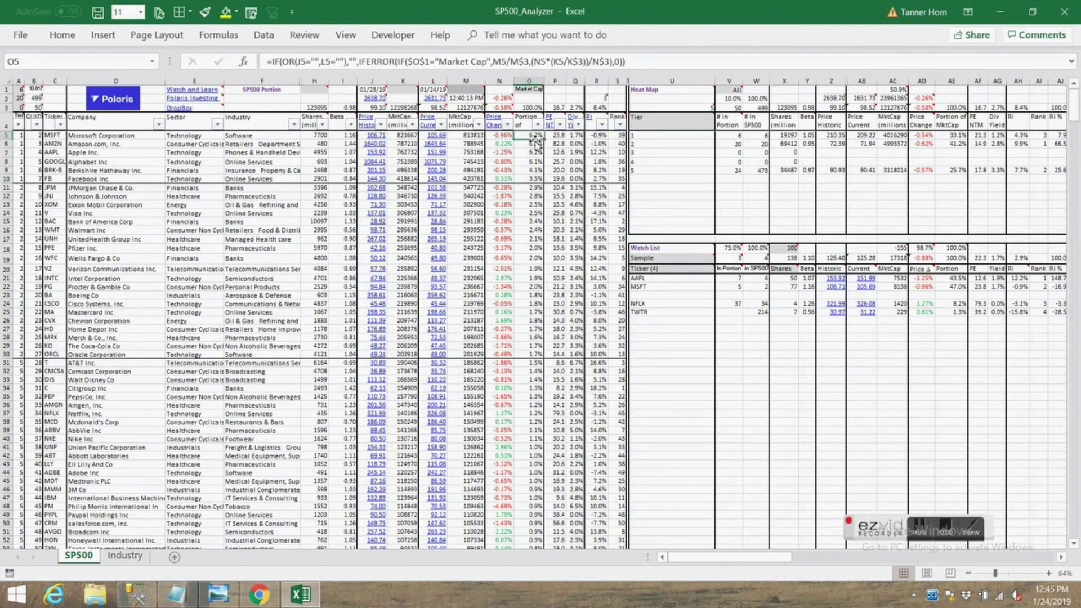
- Compare the market-cap percentage in AC1 with the individual portion weights in cells O5 and O11
{"action": "left_click", "coordinate": [892, 90]}
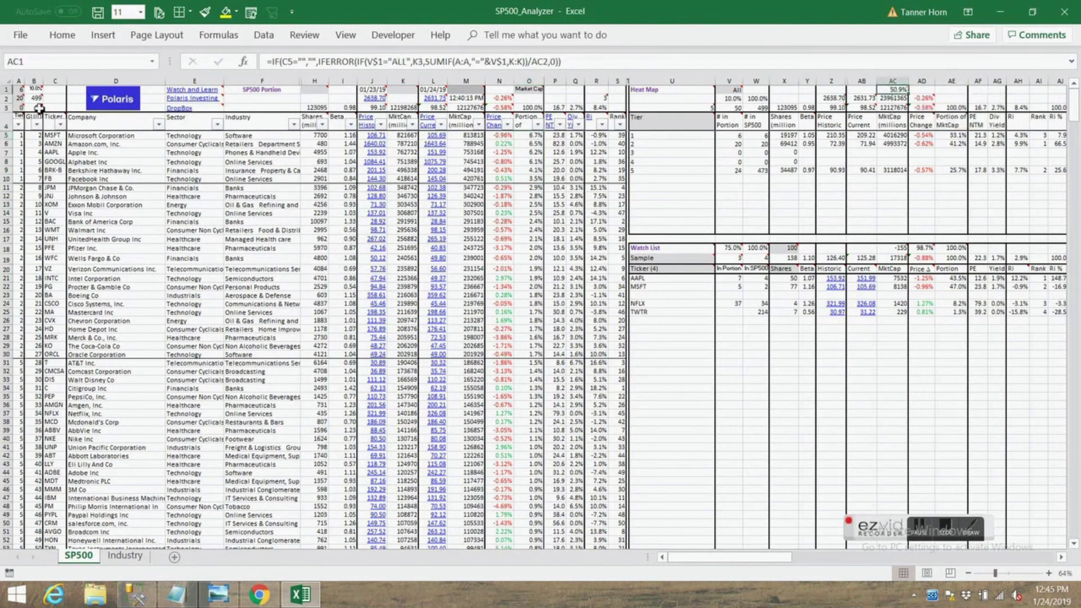
{"action": "mouse_move", "coordinate": [895, 91]}
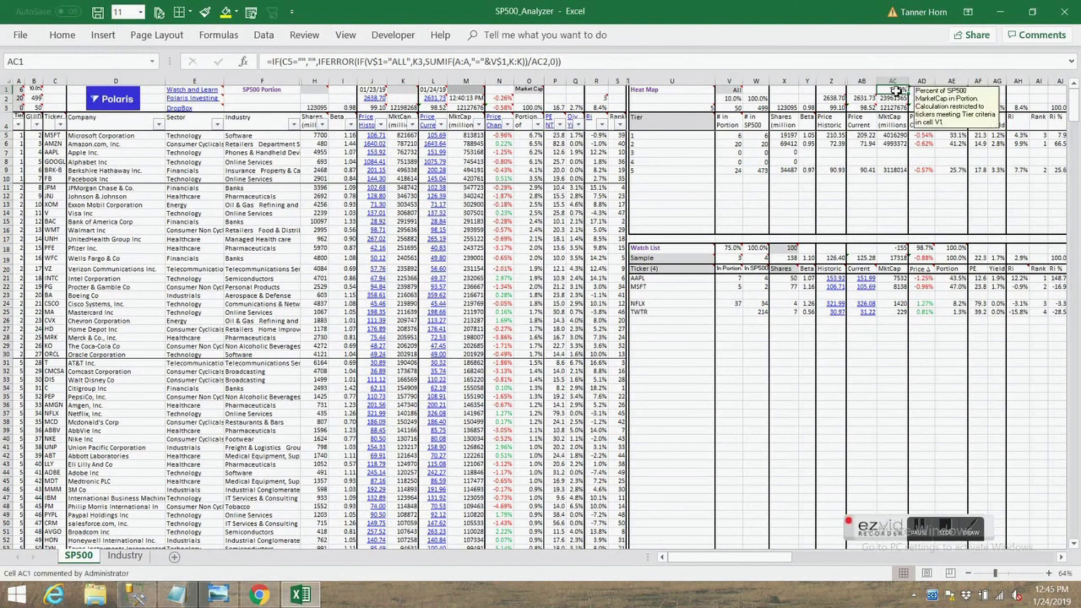
{"action": "left_click", "coordinate": [532, 135]}
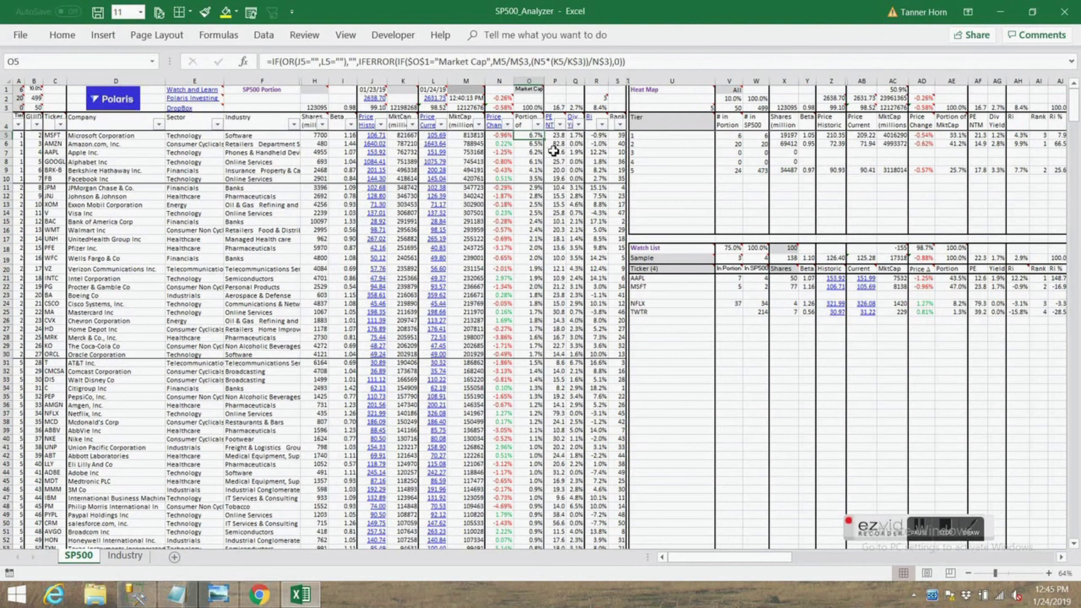
{"action": "left_click", "coordinate": [538, 189]}
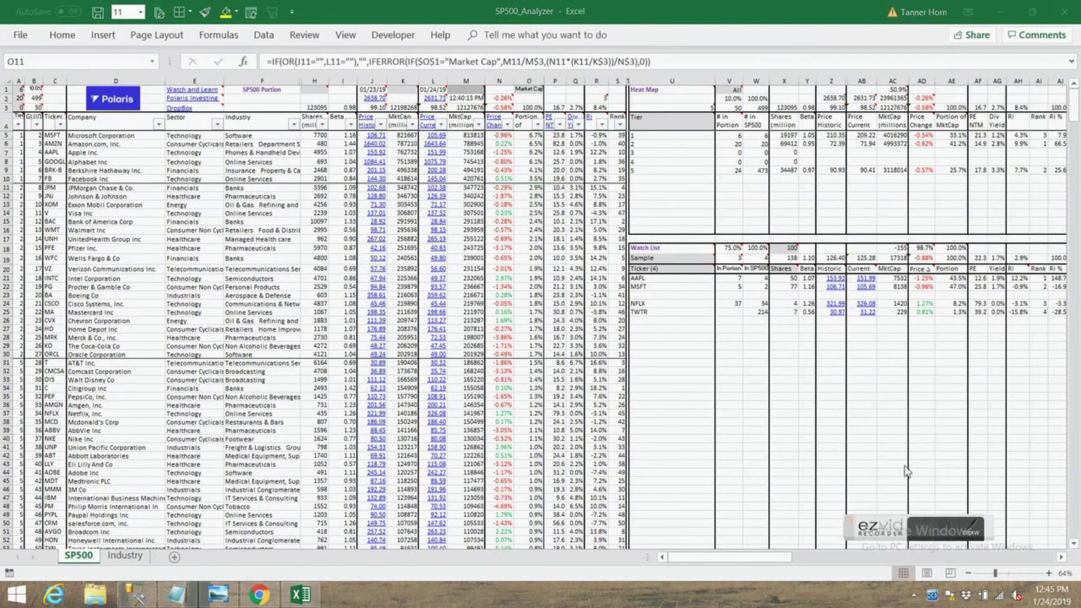
- Set the Heat Map grouping in cell U4 to Sector
{"action": "left_click", "coordinate": [692, 120]}
{"action": "left_click", "coordinate": [722, 125]}
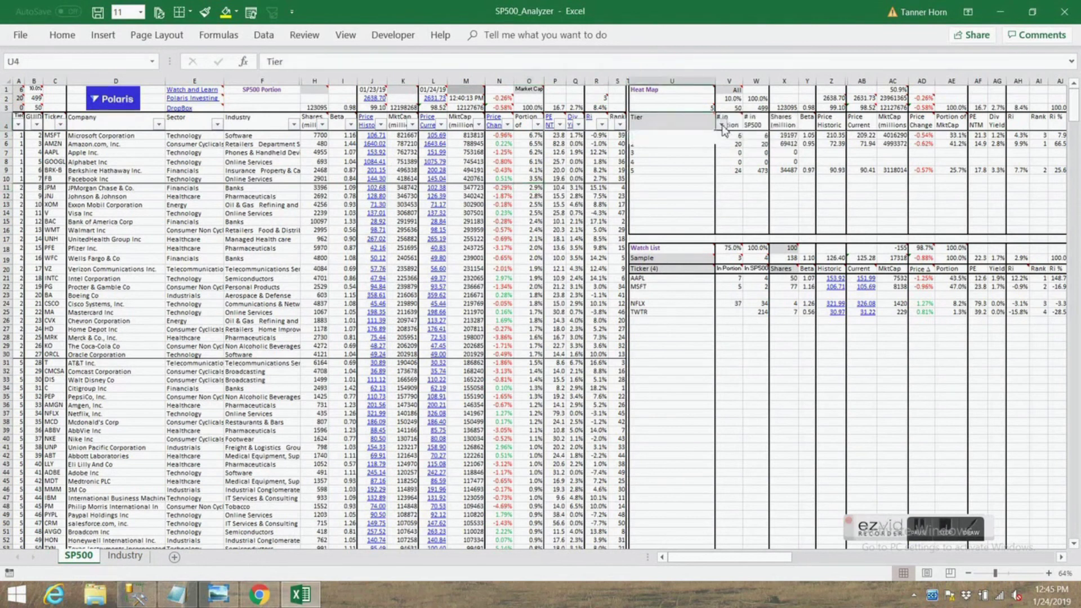
{"action": "left_click", "coordinate": [665, 135]}
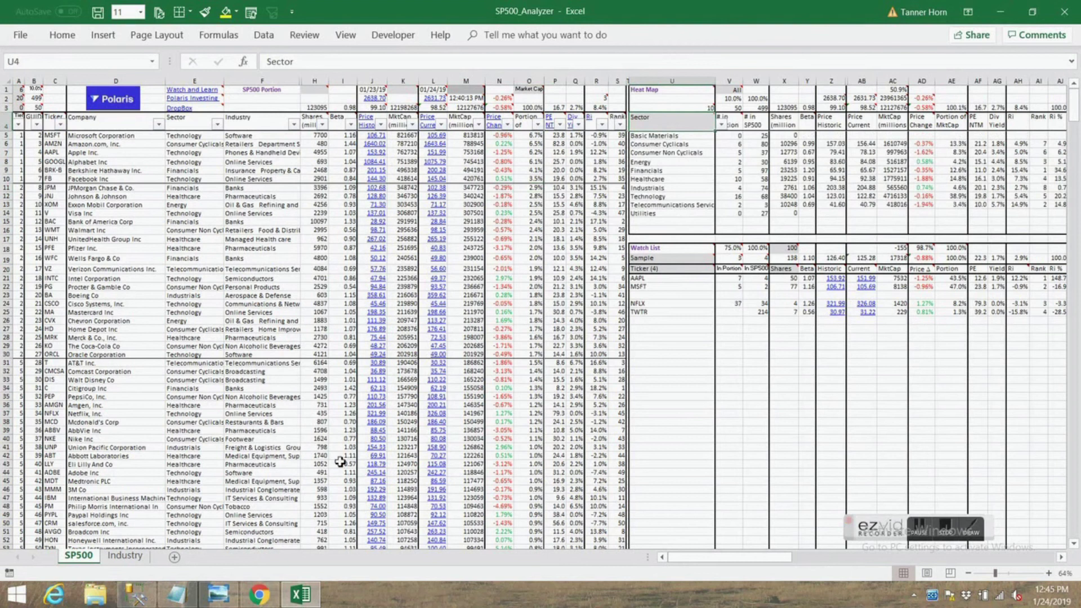
- Highlight the companies in rows 54 to 68 and refresh the current prices from cell M1
{"action": "left_click_drag", "start_coordinate": [1074, 110], "coordinate": [1075, 134]}
{"action": "left_click_drag", "start_coordinate": [22, 341], "coordinate": [627, 460]}
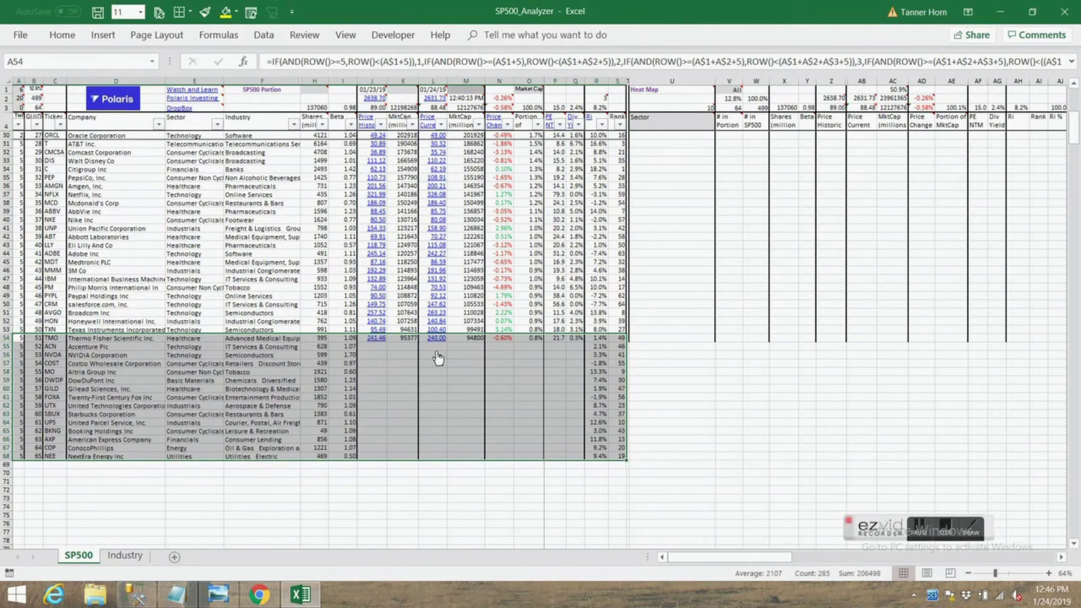
{"action": "left_click_drag", "start_coordinate": [1076, 138], "coordinate": [1076, 56]}
{"action": "mouse_move", "coordinate": [467, 91]}
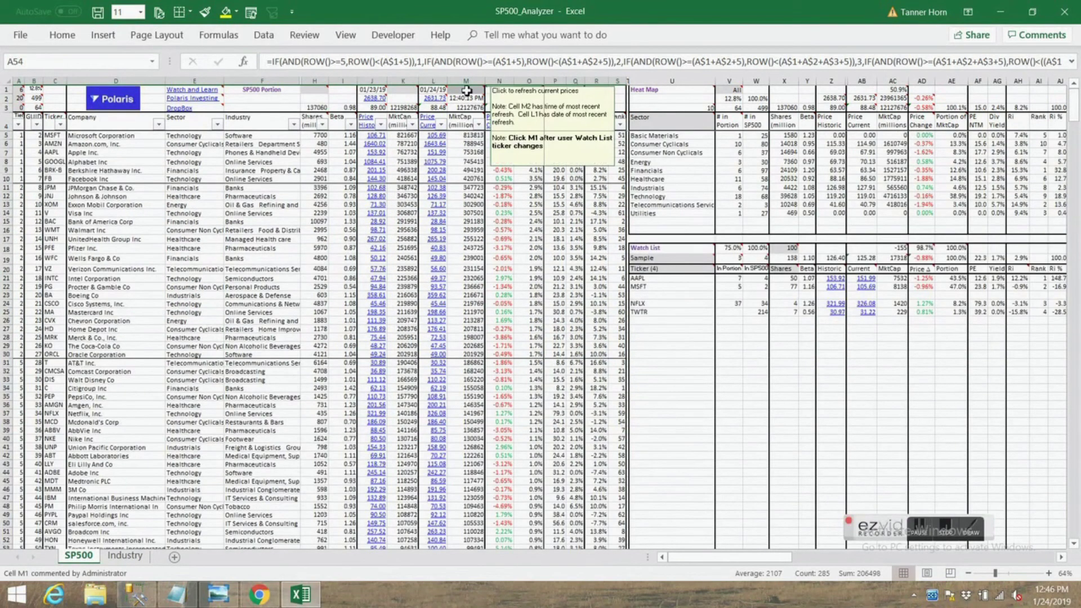
{"action": "left_click", "coordinate": [467, 92]}
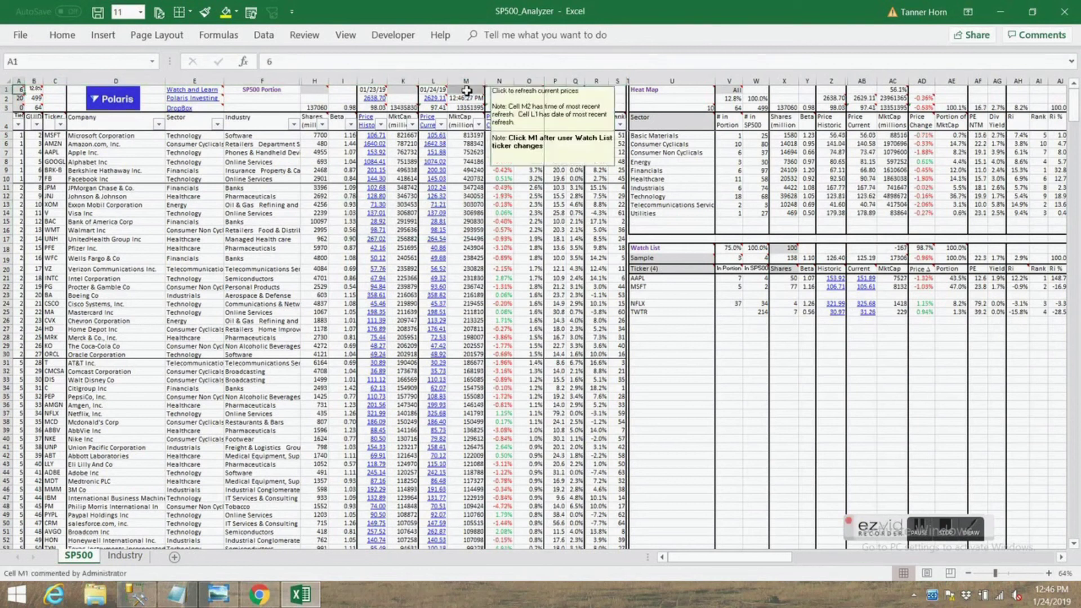
- Check the number of tickers in the SP500 portion in cell B3
{"action": "mouse_move", "coordinate": [1071, 101]}
{"action": "left_mouse_down"}
{"action": "mouse_move", "coordinate": [1071, 138]}
{"action": "mouse_move", "coordinate": [1070, 100]}
{"action": "left_mouse_up"}
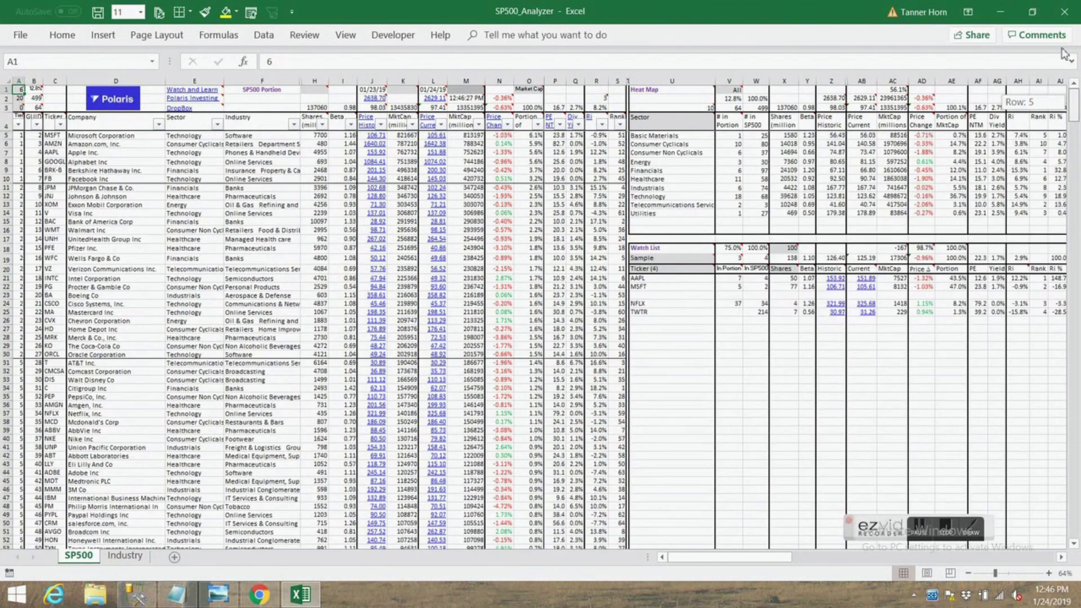
{"action": "left_click", "coordinate": [36, 107]}
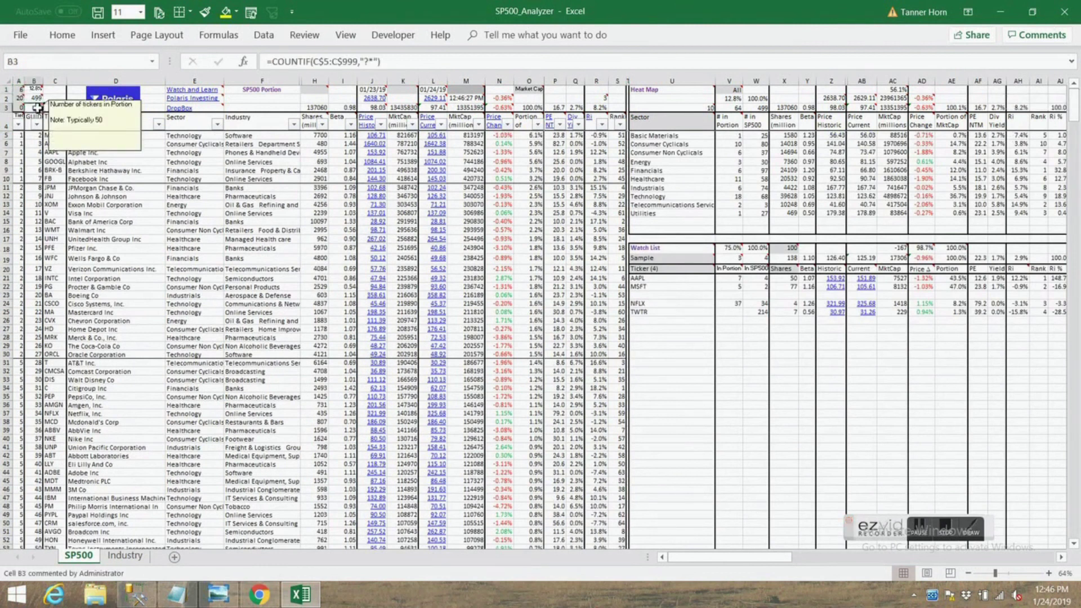
{"action": "mouse_move", "coordinate": [897, 250]}
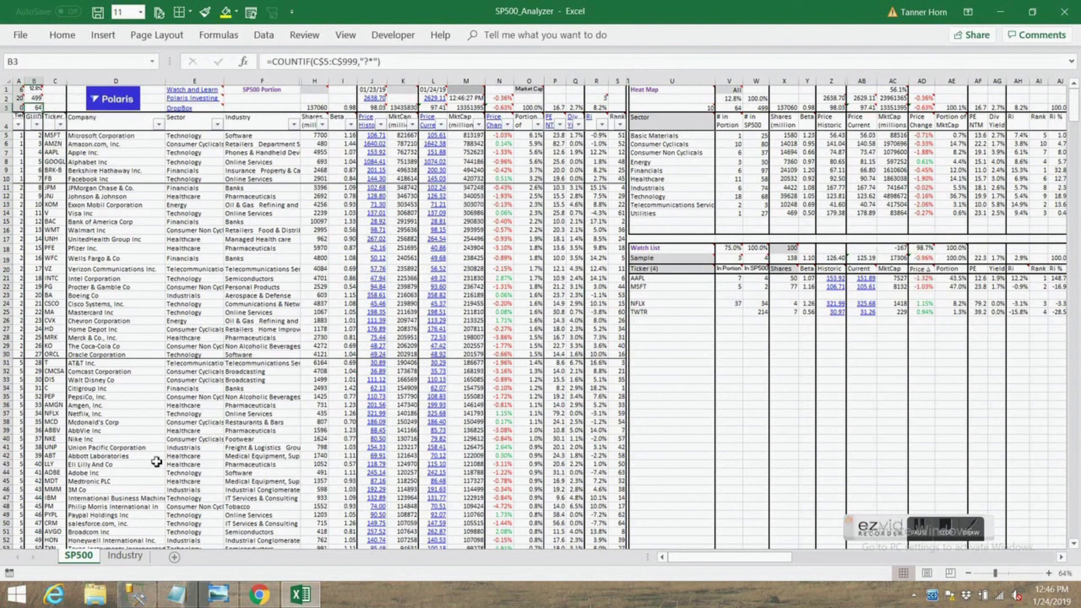
- Unhide the Manage worksheet and read the comment on the default portion ticker count in cell C5
{"action": "right_click", "coordinate": [124, 558]}
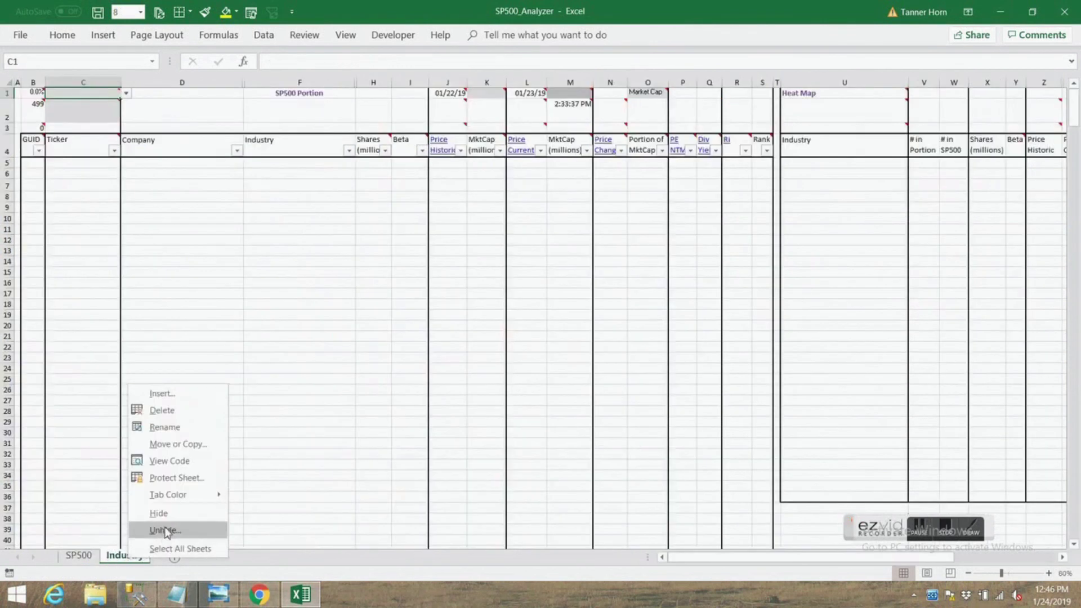
{"action": "left_click", "coordinate": [167, 531]}
{"action": "left_click", "coordinate": [66, 522]}
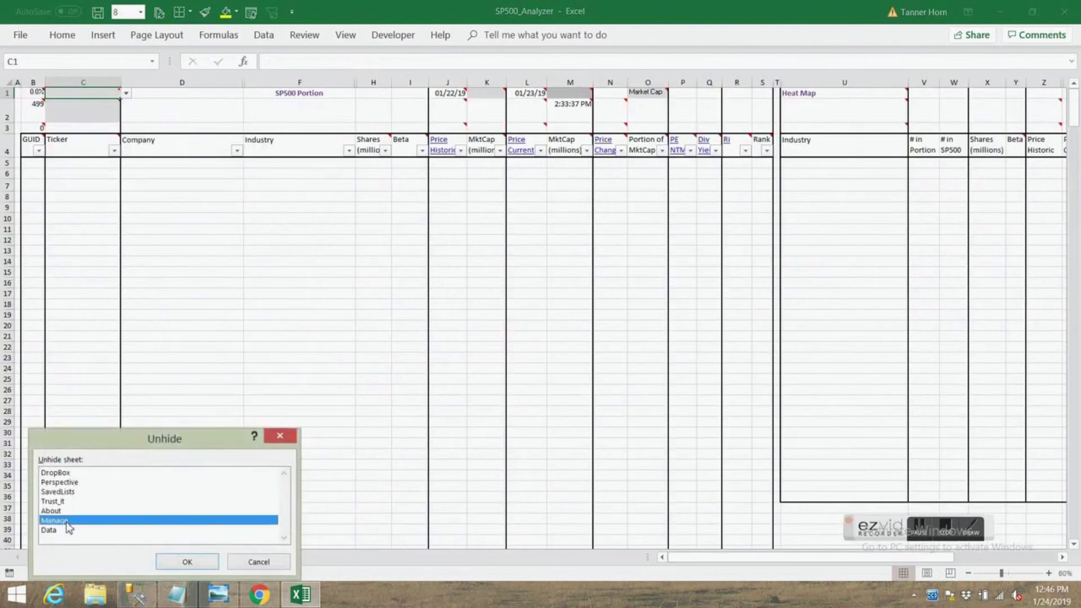
{"action": "left_click", "coordinate": [187, 562]}
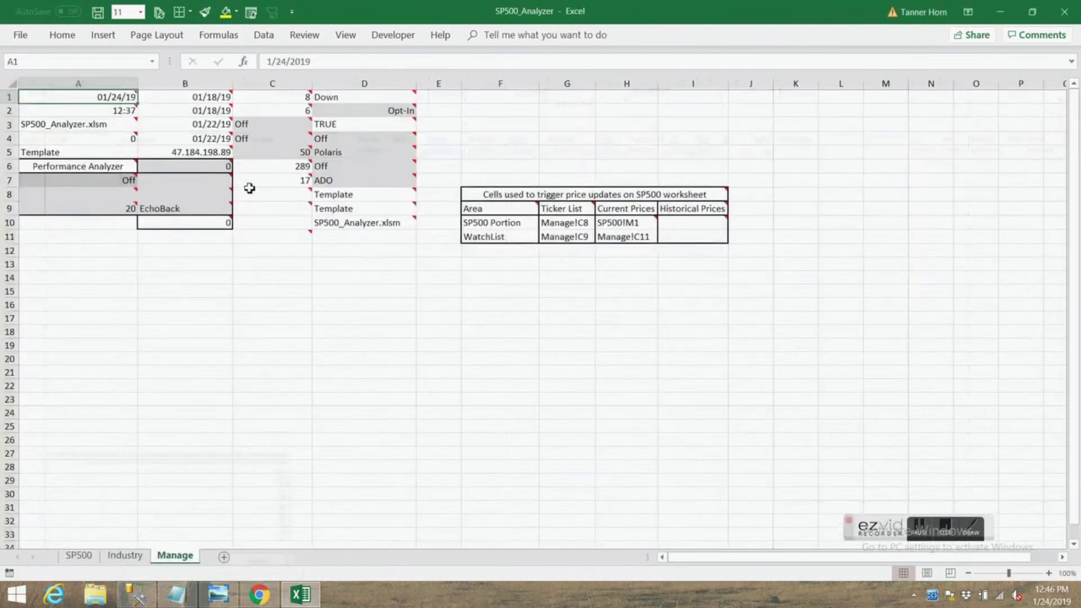
{"action": "left_click", "coordinate": [300, 157]}
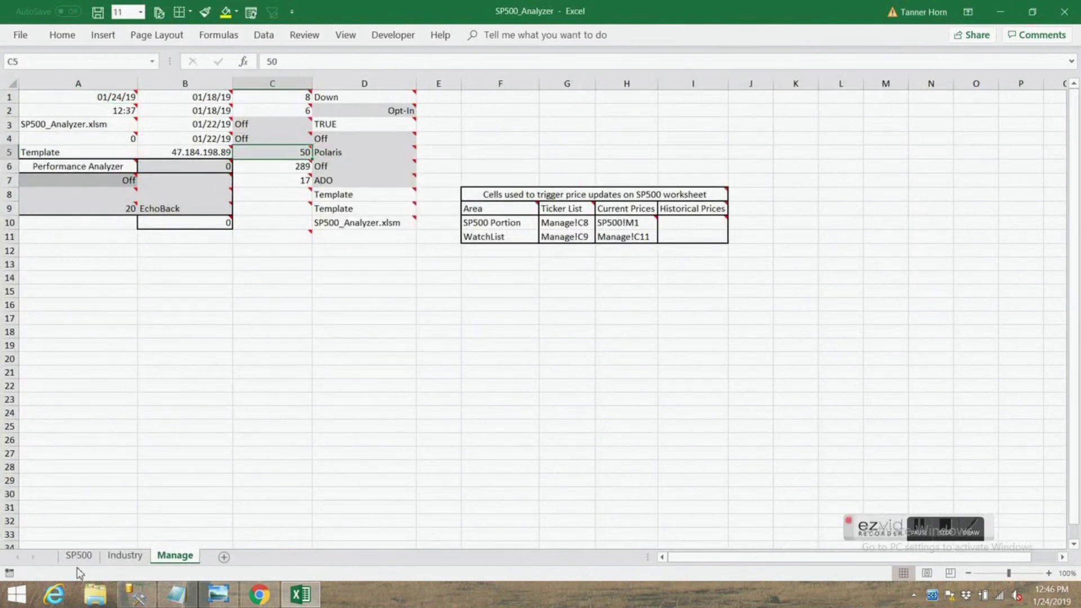
{"action": "mouse_move", "coordinate": [309, 155]}
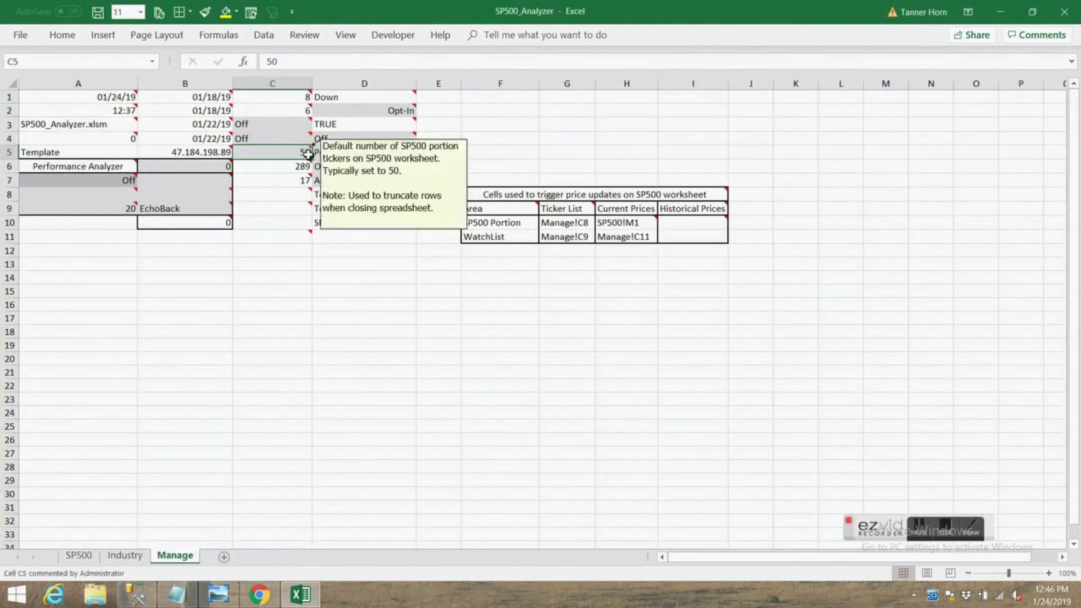
- Select cell A1 on the Manage worksheet, hide that sheet again and return to the SP500 worksheet
{"action": "left_click", "coordinate": [95, 101]}
{"action": "right_click", "coordinate": [187, 557]}
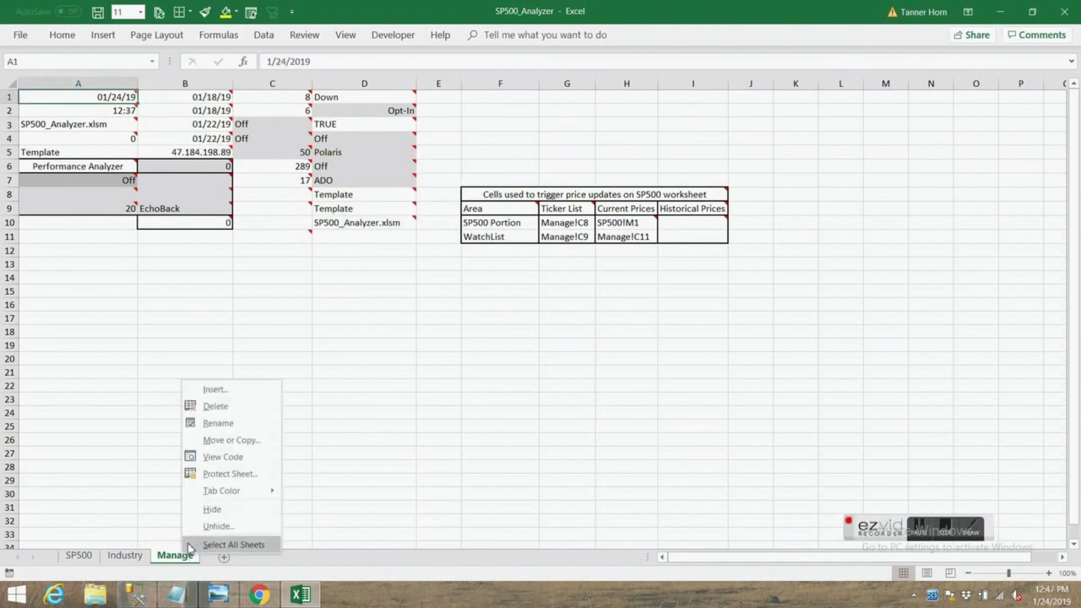
{"action": "left_click", "coordinate": [219, 511]}
{"action": "left_click", "coordinate": [80, 554]}
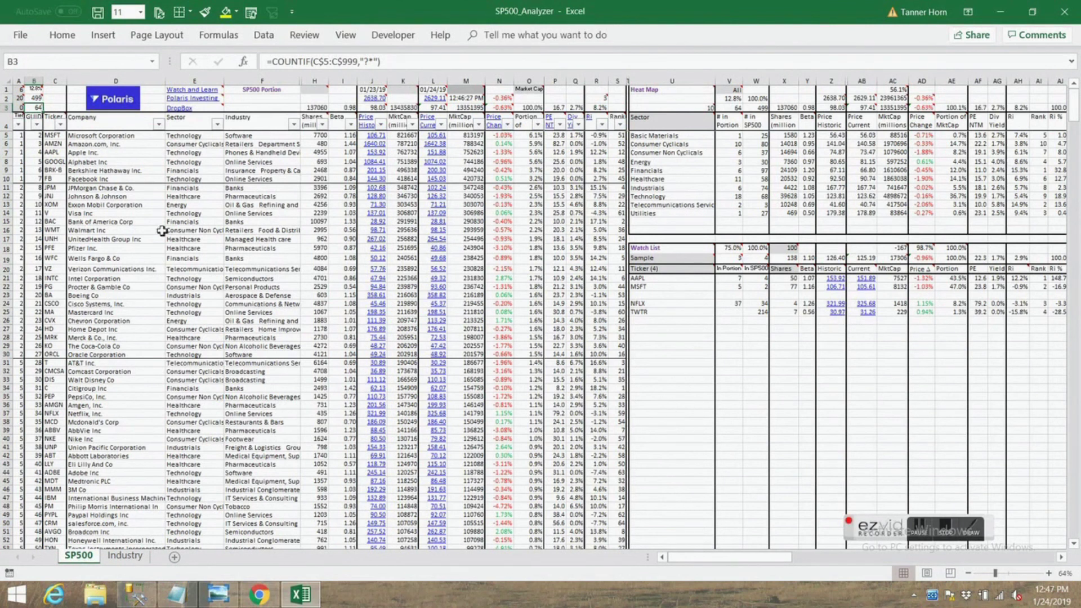
- Highlight columns D to S of the SP500 portion, ending with the ticker count cell B3 selected
{"action": "left_click", "coordinate": [120, 78]}
{"action": "left_click_drag", "start_coordinate": [120, 79], "coordinate": [620, 79]}
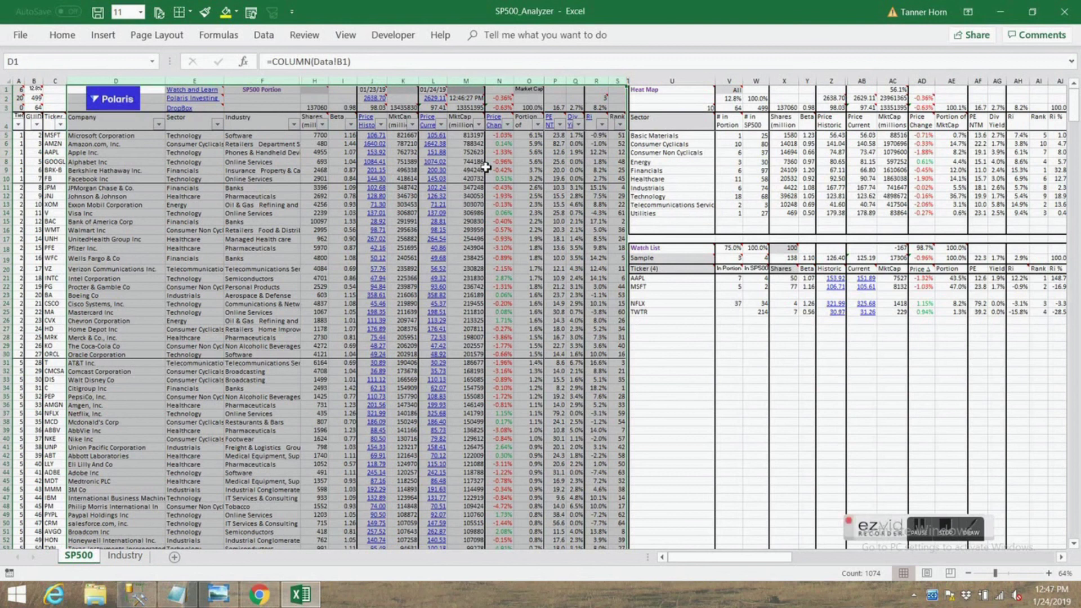
{"action": "left_click", "coordinate": [36, 107]}
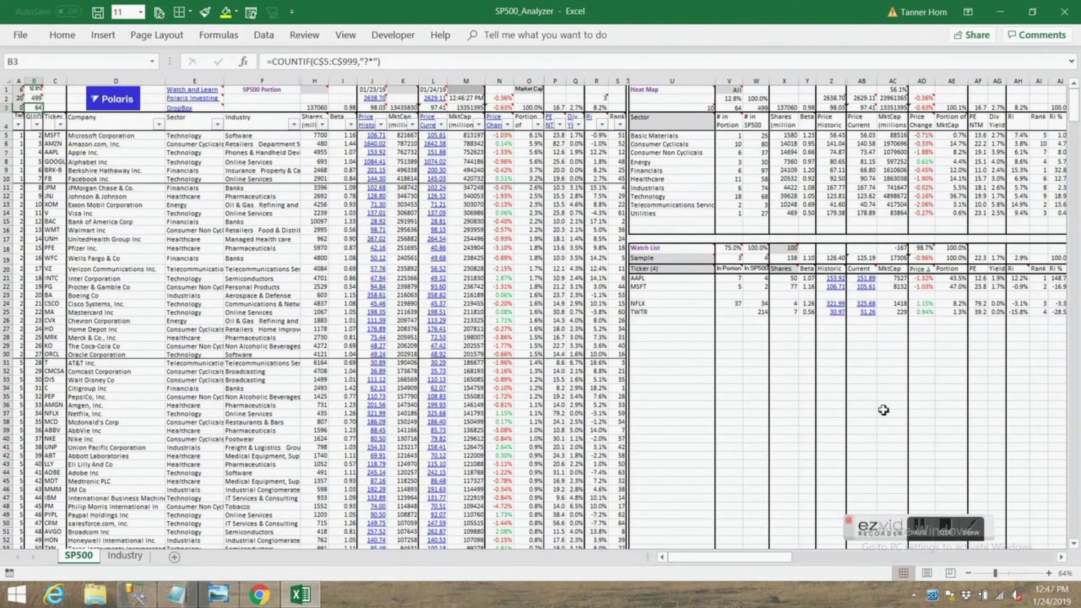
{"action": "left_click", "coordinate": [924, 532]}
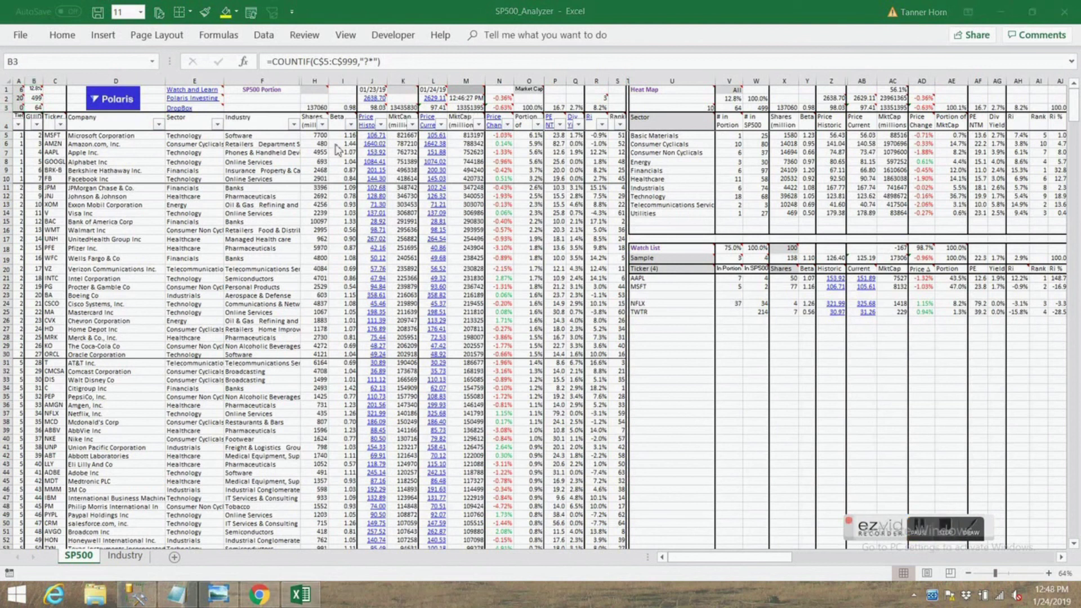
- Examine the tier size settings in cells A1 to A3, highlighting the tier 1 companies in D5 to D10
{"action": "left_click", "coordinate": [20, 89]}
{"action": "left_click_drag", "start_coordinate": [19, 89], "coordinate": [20, 107]}
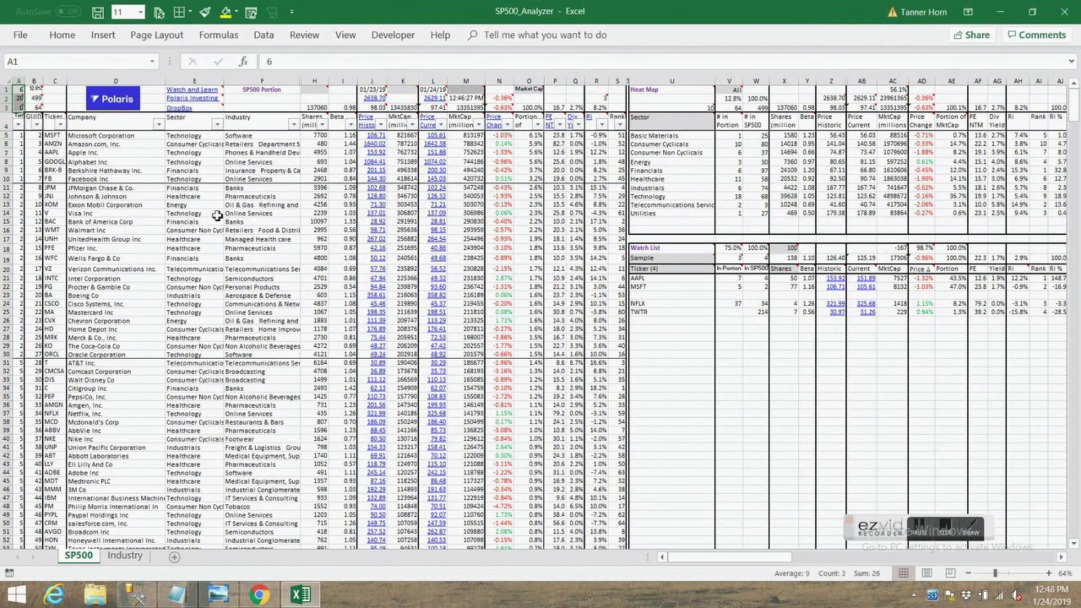
{"action": "left_click", "coordinate": [20, 90]}
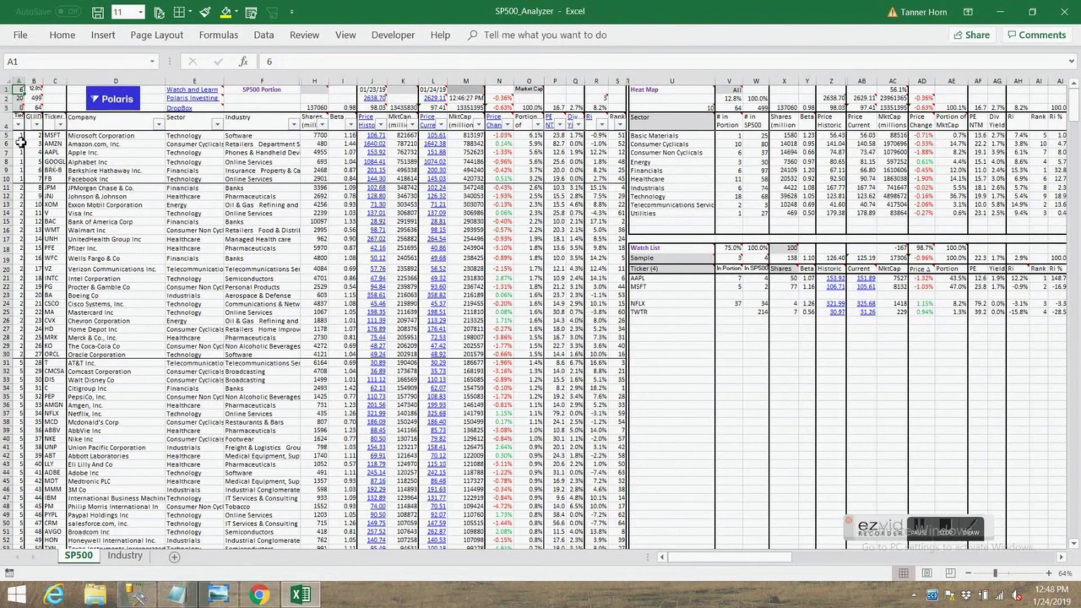
{"action": "left_click_drag", "start_coordinate": [100, 163], "coordinate": [100, 179]}
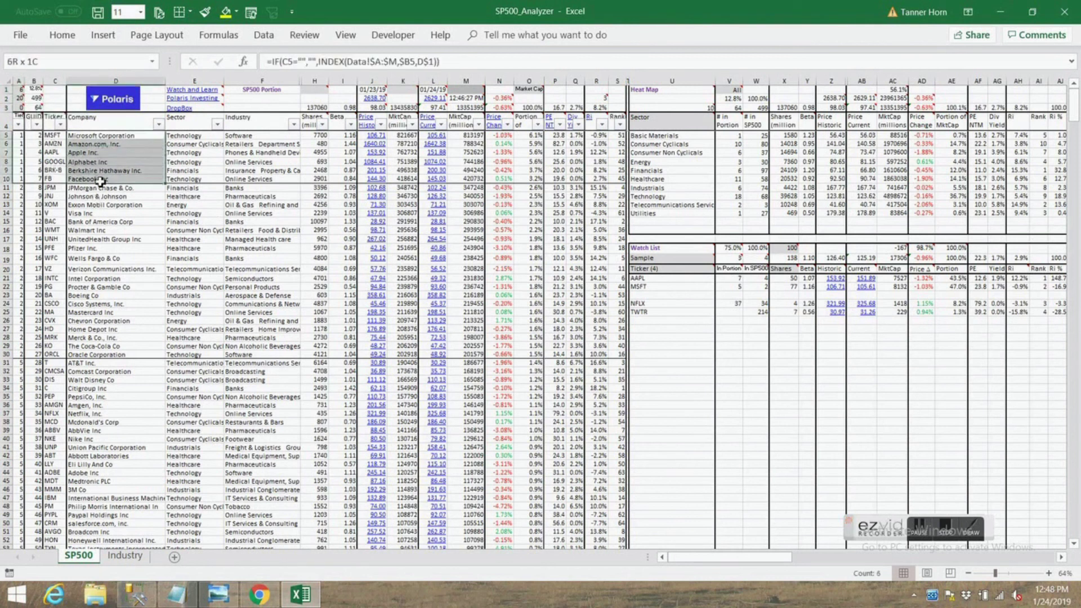
{"action": "left_click", "coordinate": [22, 99]}
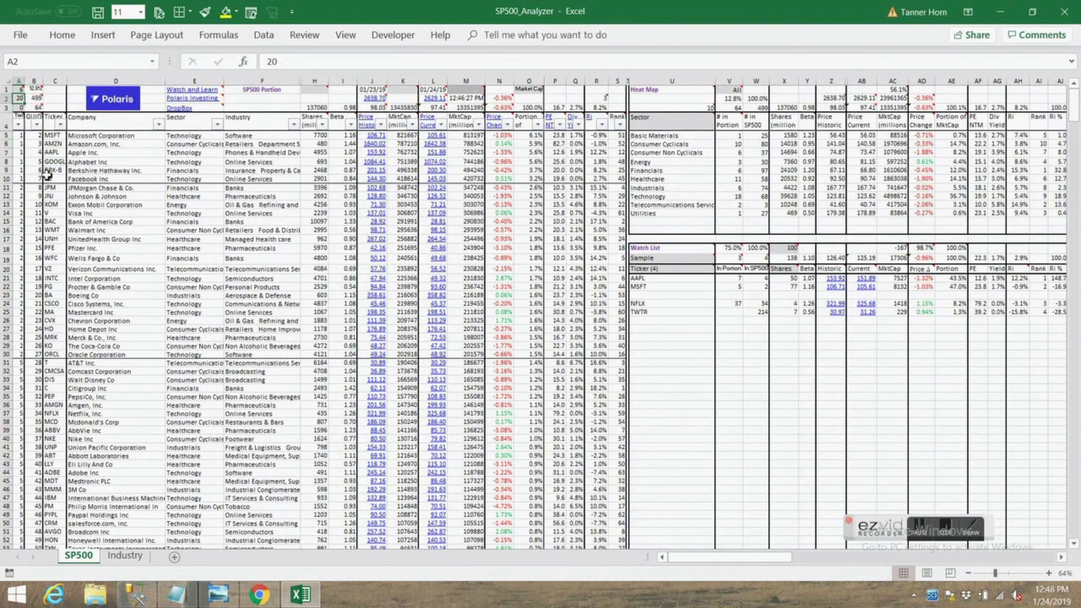
{"action": "left_click", "coordinate": [18, 107]}
{"action": "mouse_move", "coordinate": [24, 92]}
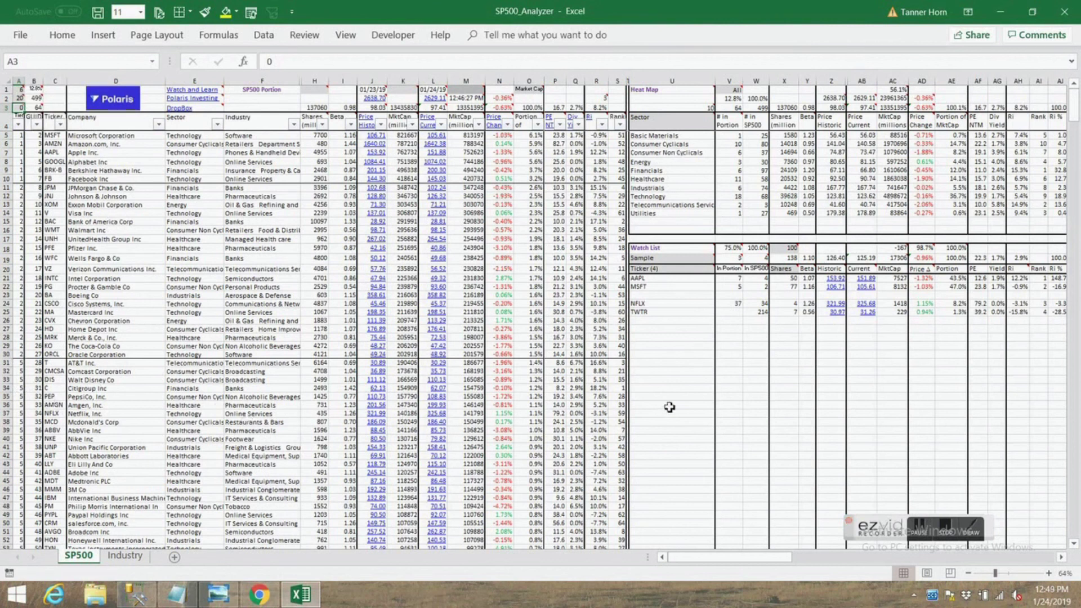
- Examine the weighting method in cell O1 and compare the price changes in cells N3 and N2
{"action": "left_click", "coordinate": [529, 89]}
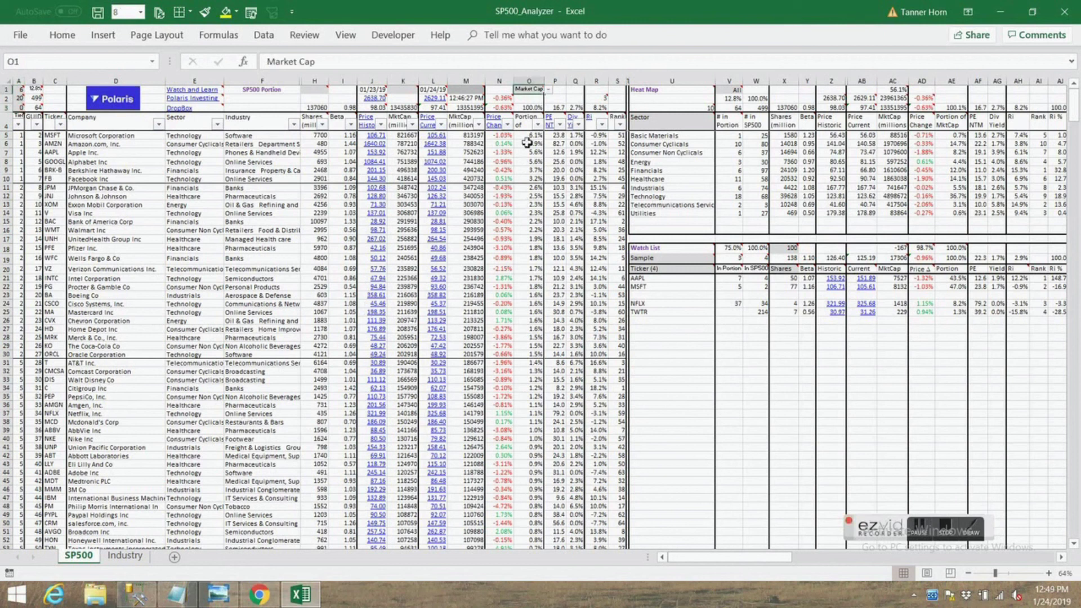
{"action": "left_click", "coordinate": [499, 107]}
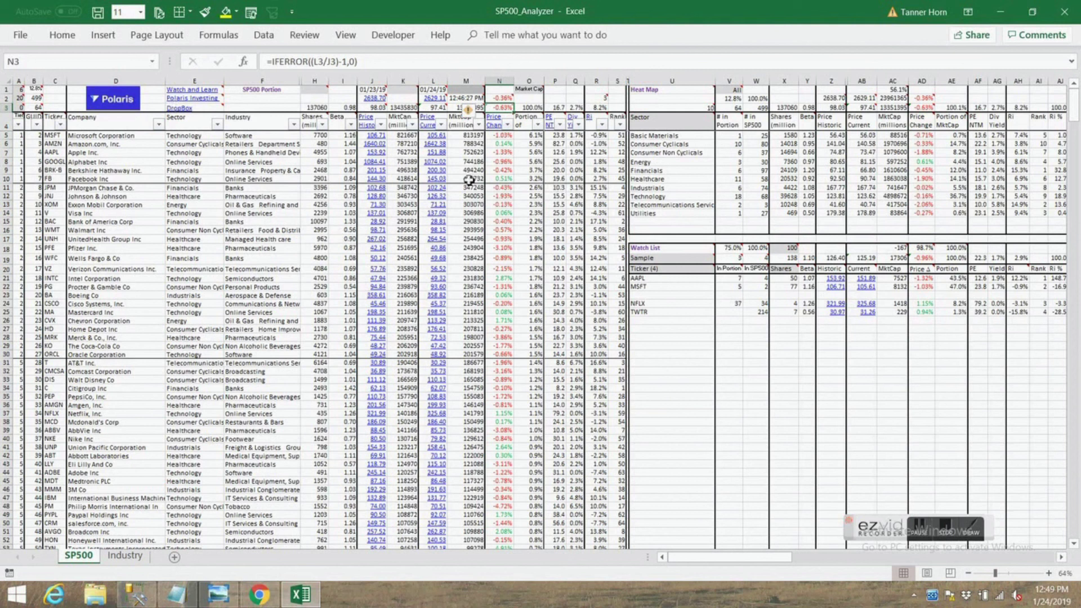
{"action": "left_click", "coordinate": [506, 98]}
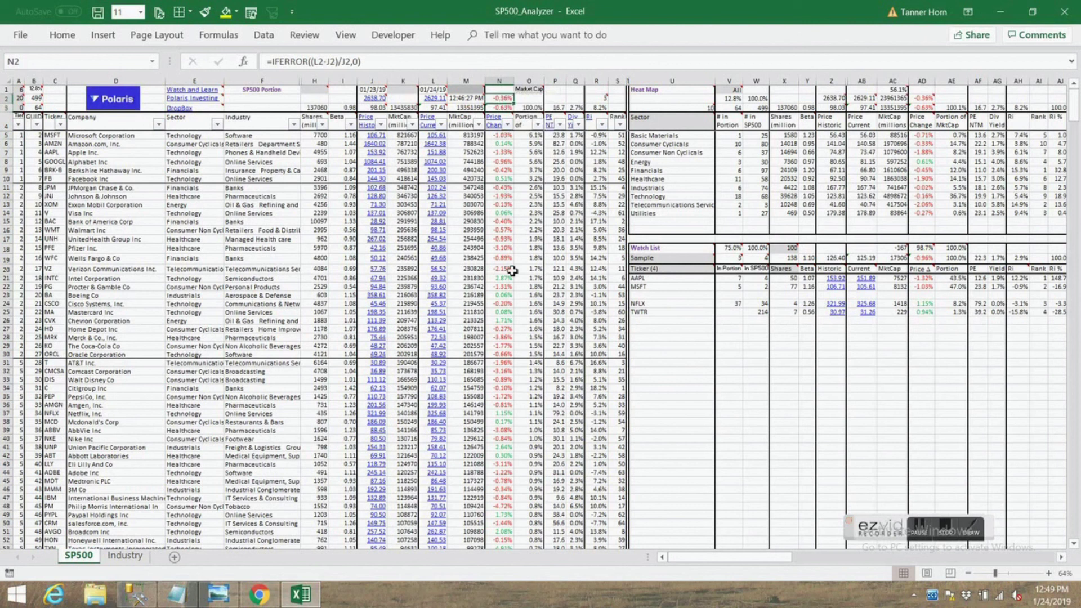